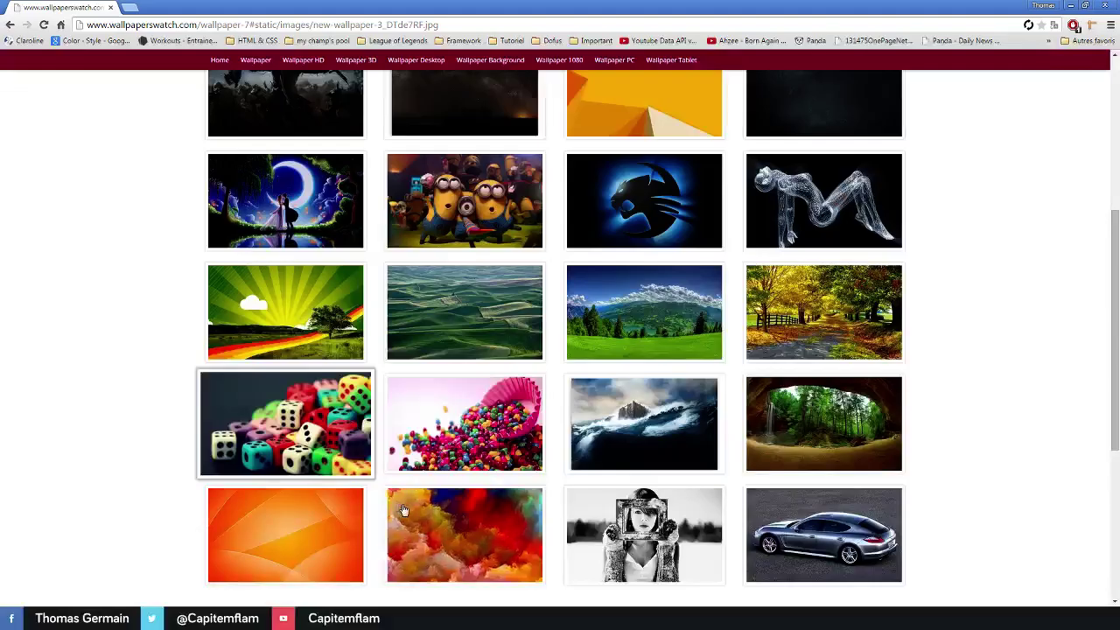
- Scroll up and down through the Wallpaper 7 thumbnail gallery in Chrome
{"action": "scroll", "coordinate": [149, 408], "scroll_direction": "up", "scroll_amount": 2}
{"action": "scroll", "coordinate": [149, 407], "scroll_direction": "up", "scroll_amount": 2}
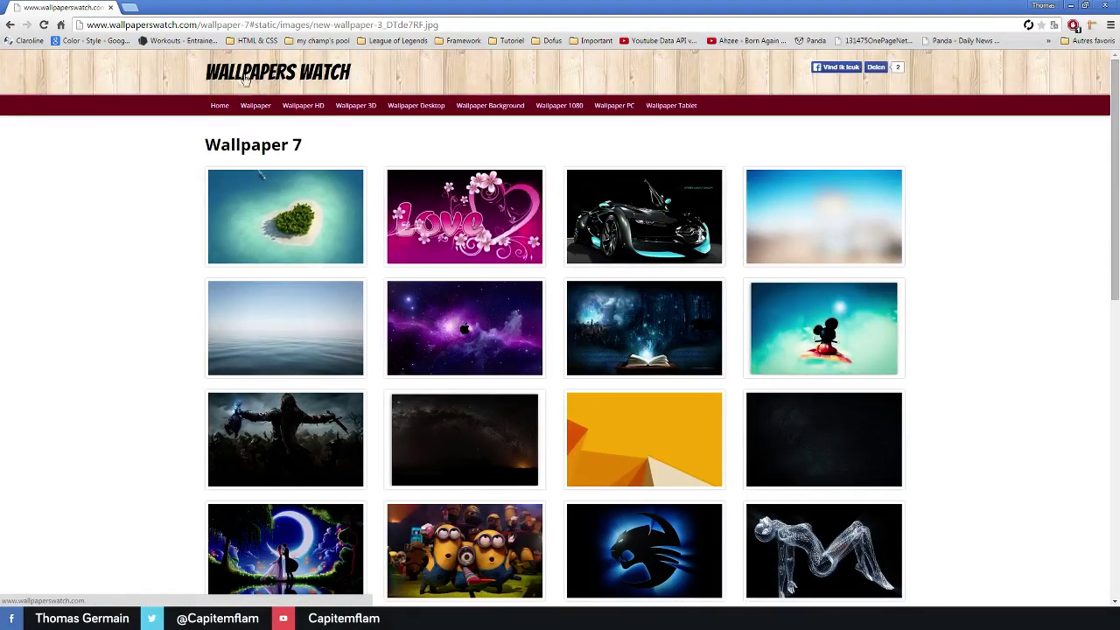
{"action": "scroll", "coordinate": [155, 280], "scroll_direction": "down", "scroll_amount": 3}
{"action": "scroll", "coordinate": [155, 280], "scroll_direction": "down", "scroll_amount": 3}
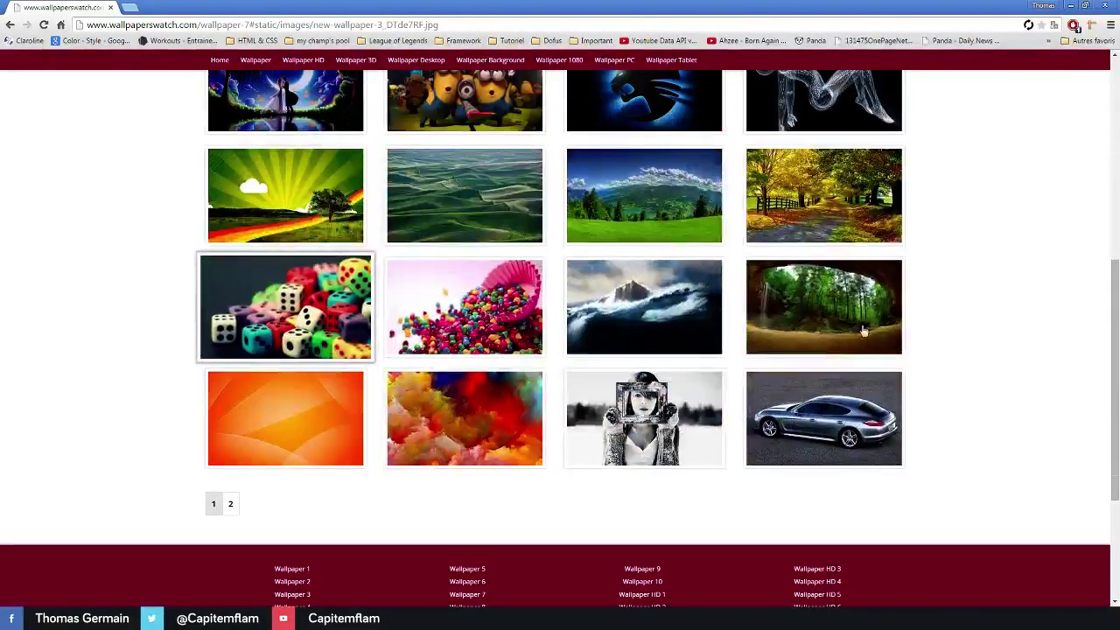
{"action": "scroll", "coordinate": [957, 357], "scroll_direction": "up", "scroll_amount": 3}
{"action": "scroll", "coordinate": [957, 357], "scroll_direction": "up", "scroll_amount": 3}
{"action": "scroll", "coordinate": [942, 348], "scroll_direction": "down", "scroll_amount": 2}
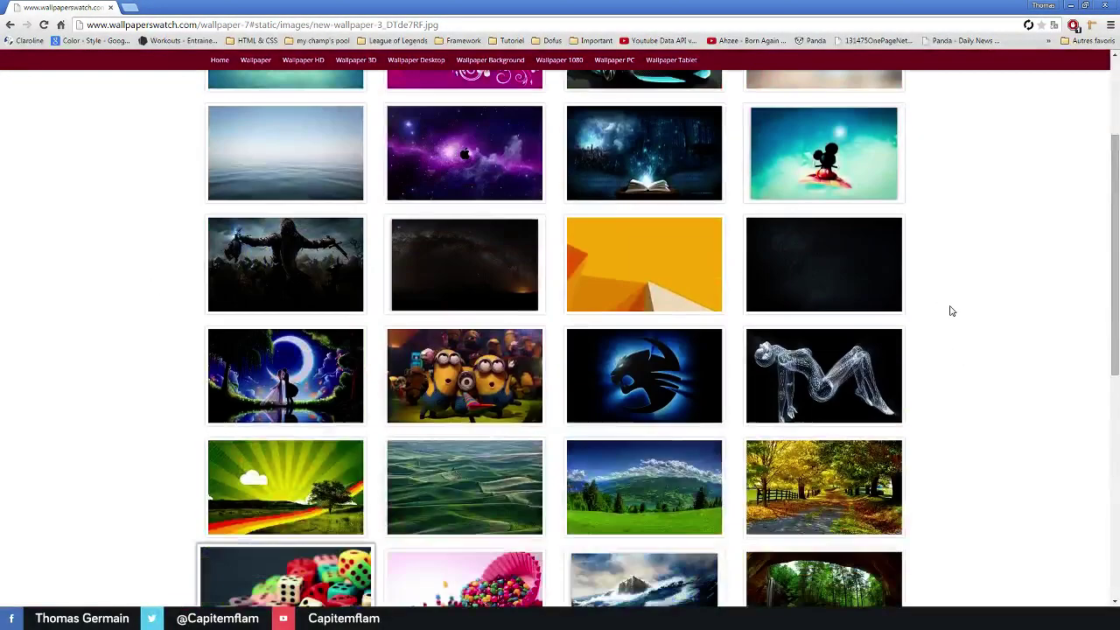
{"action": "scroll", "coordinate": [985, 354], "scroll_direction": "down", "scroll_amount": 2}
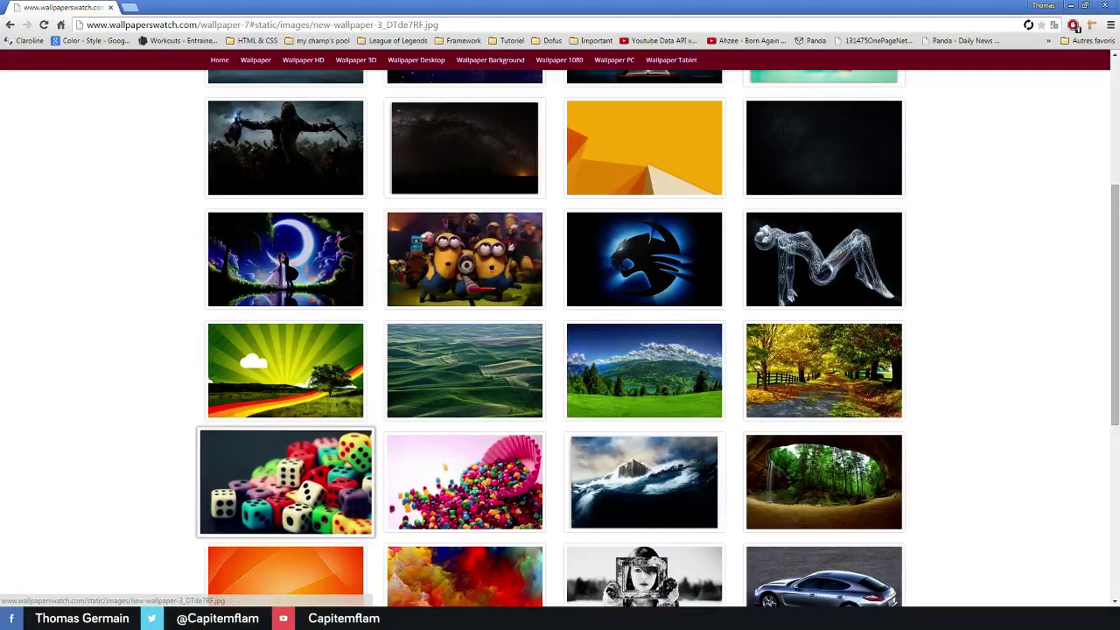
- Preview the photos Tutoriel through Tutoriel-5 in Explorer, then switch back to the browser
{"action": "key", "text": "alt+Tab"}
{"action": "left_click", "coordinate": [308, 171]}
{"action": "left_click", "coordinate": [377, 170]}
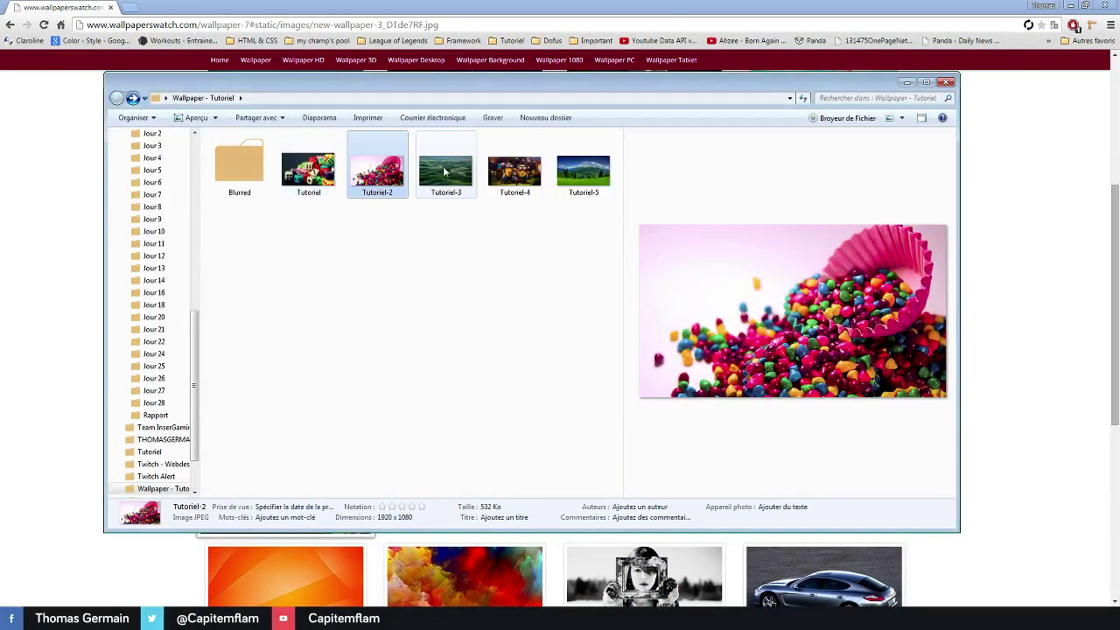
{"action": "left_click", "coordinate": [445, 171]}
{"action": "left_click", "coordinate": [521, 175]}
{"action": "left_click", "coordinate": [583, 171]}
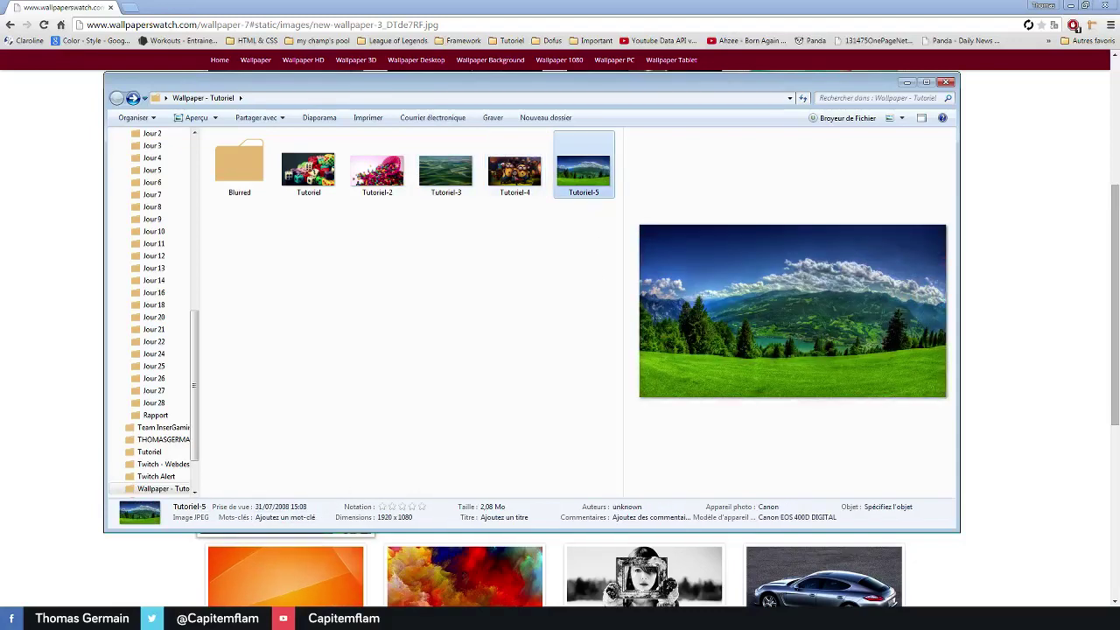
{"action": "key", "text": "alt+Tab"}
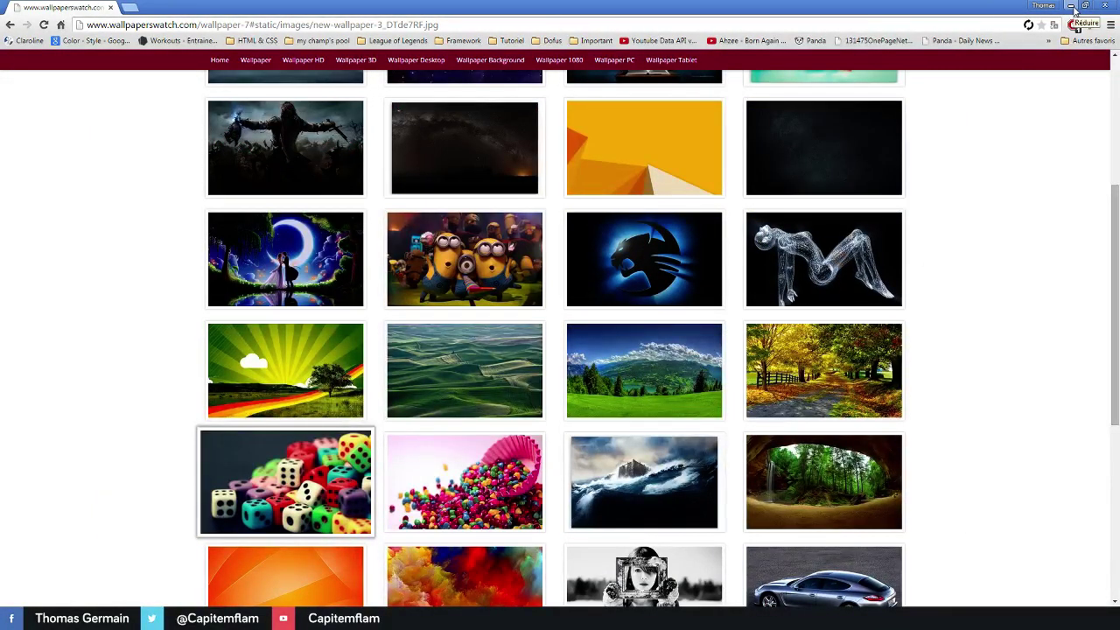
- Minimize Chrome to reveal the empty Photoshop workspace behind it
{"action": "left_click", "coordinate": [1071, 7]}
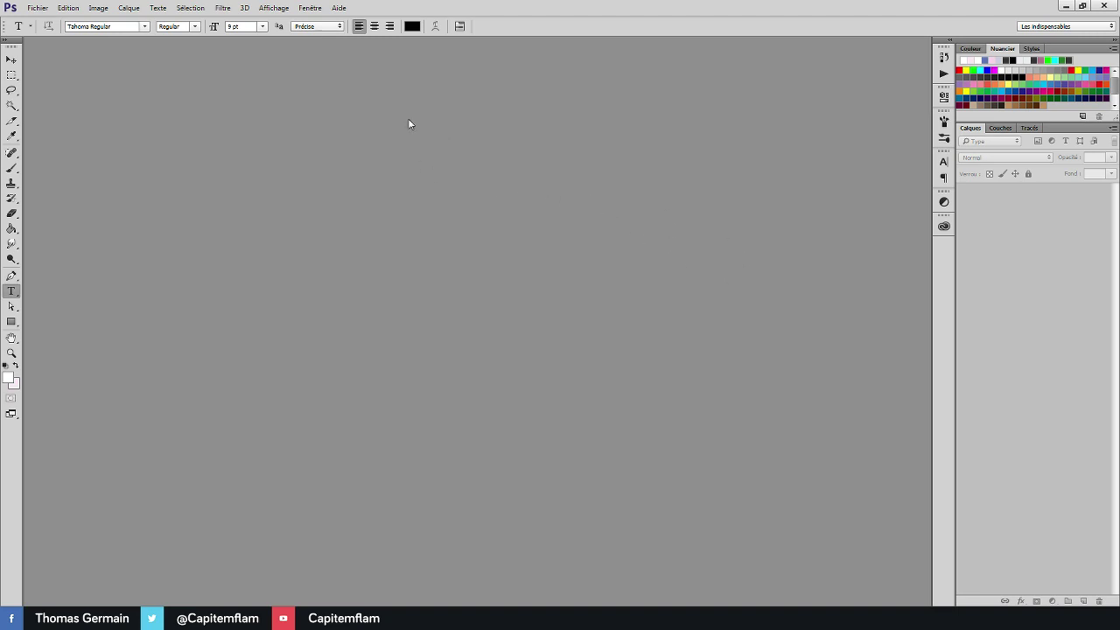
- Use Fichier > Ouvrir to load Tutoriel.jpg from the Wallpaper - Tutoriel folder
{"action": "left_click", "coordinate": [37, 8]}
{"action": "left_click", "coordinate": [52, 32]}
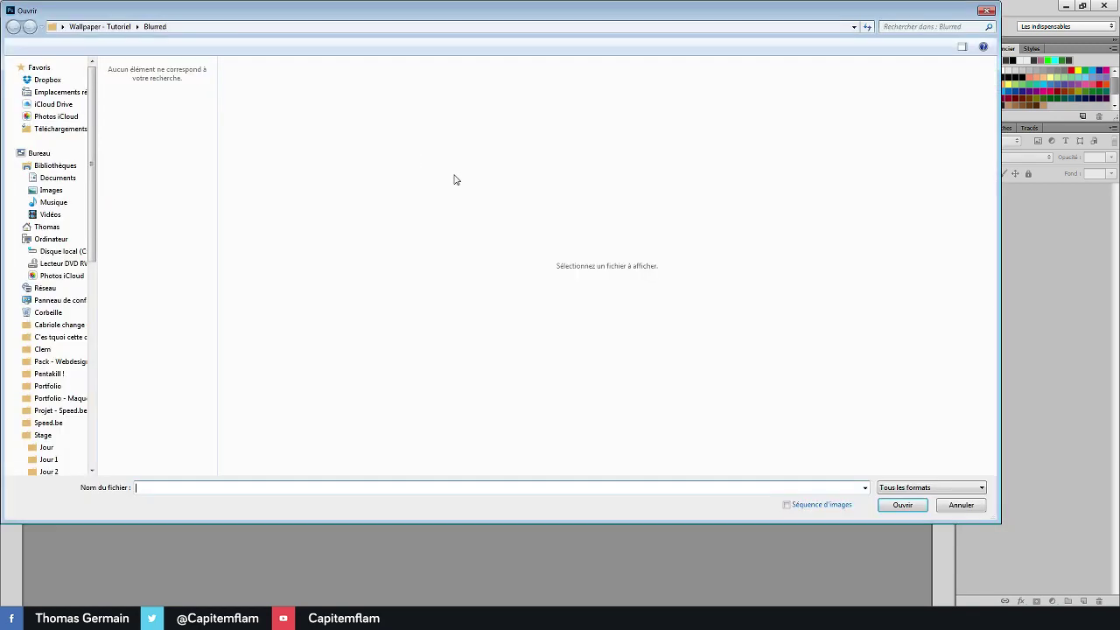
{"action": "left_click", "coordinate": [96, 28]}
{"action": "double_click", "coordinate": [136, 149]}
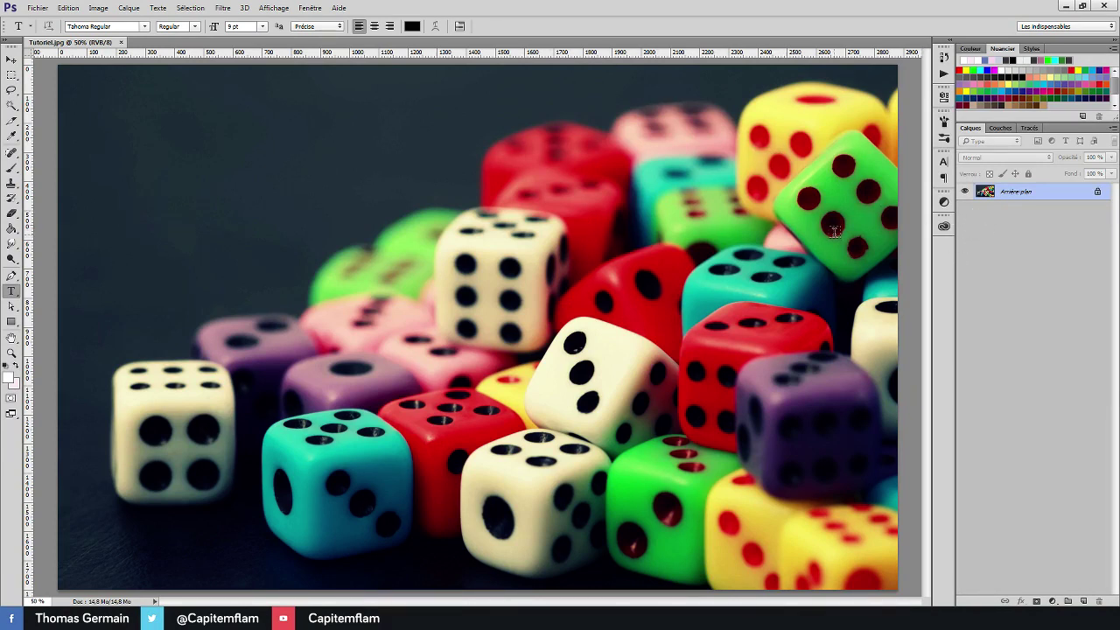
- Show the Actions panel and create a new action set named Blurred
{"action": "left_click", "coordinate": [311, 8]}
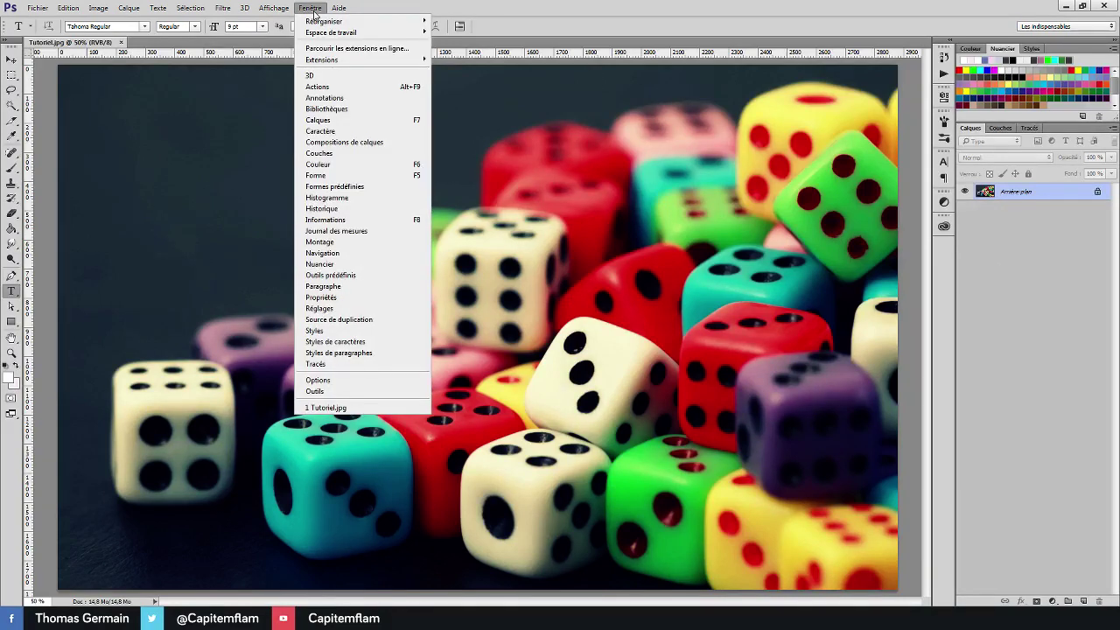
{"action": "left_click", "coordinate": [380, 88]}
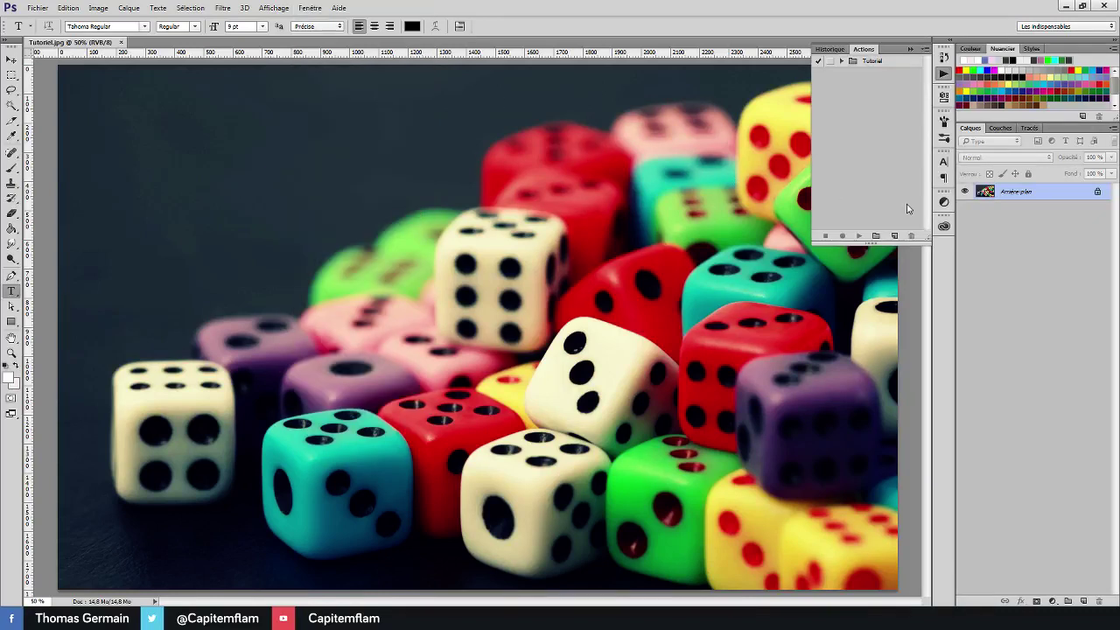
{"action": "left_click", "coordinate": [876, 237]}
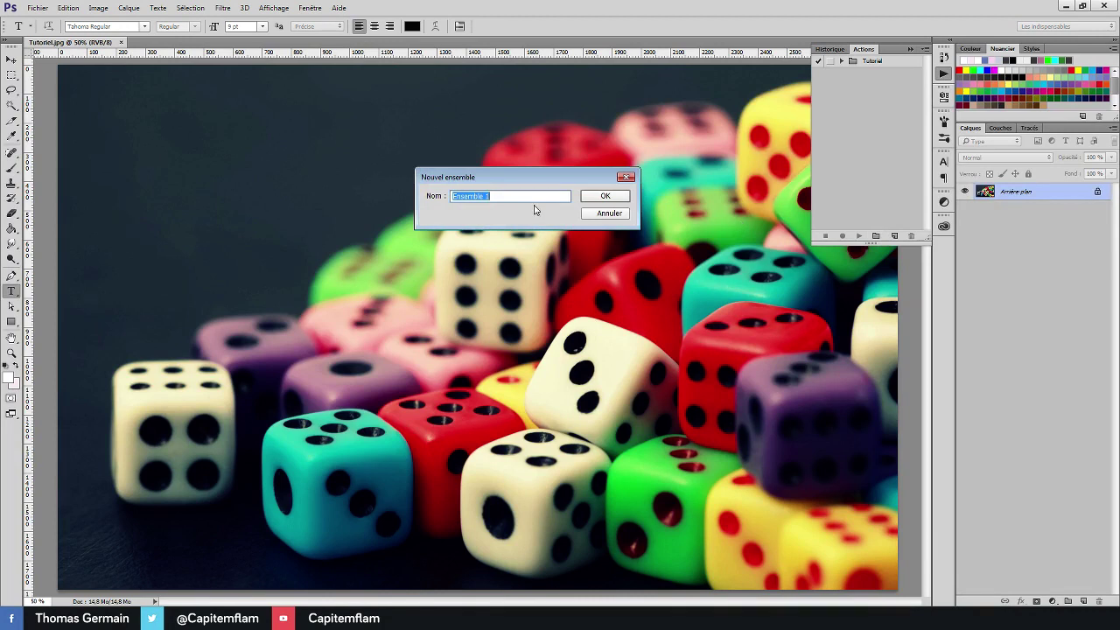
{"action": "type", "text": "B"}
{"action": "type", "text": "lurred"}
{"action": "key", "text": "Return"}
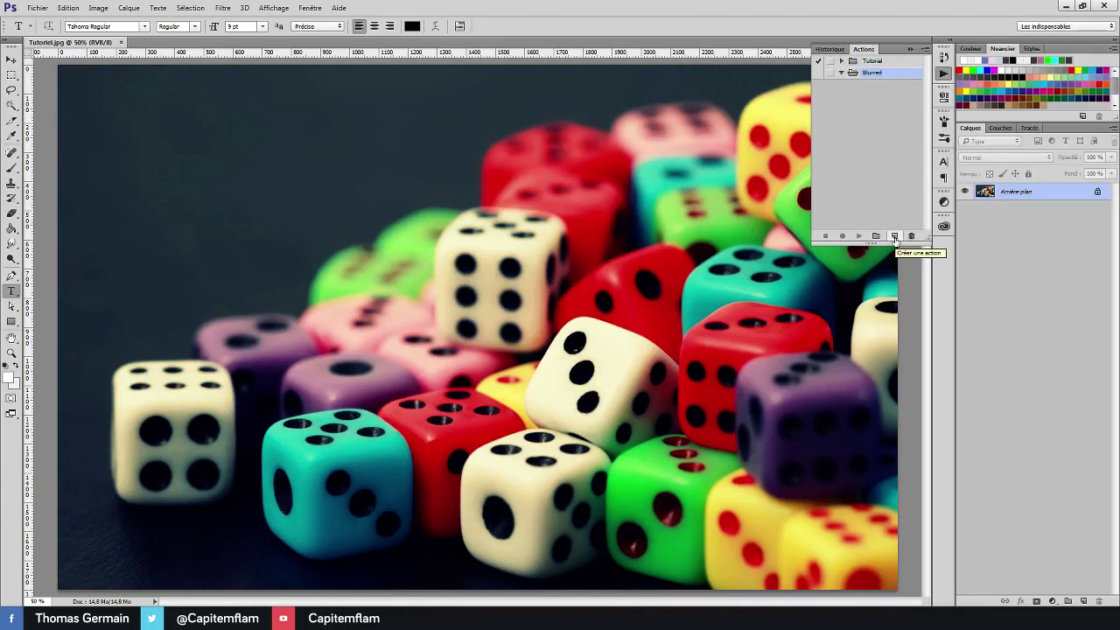
- Create a Wallpaper action in the Blurred set and start recording
{"action": "left_click", "coordinate": [894, 236]}
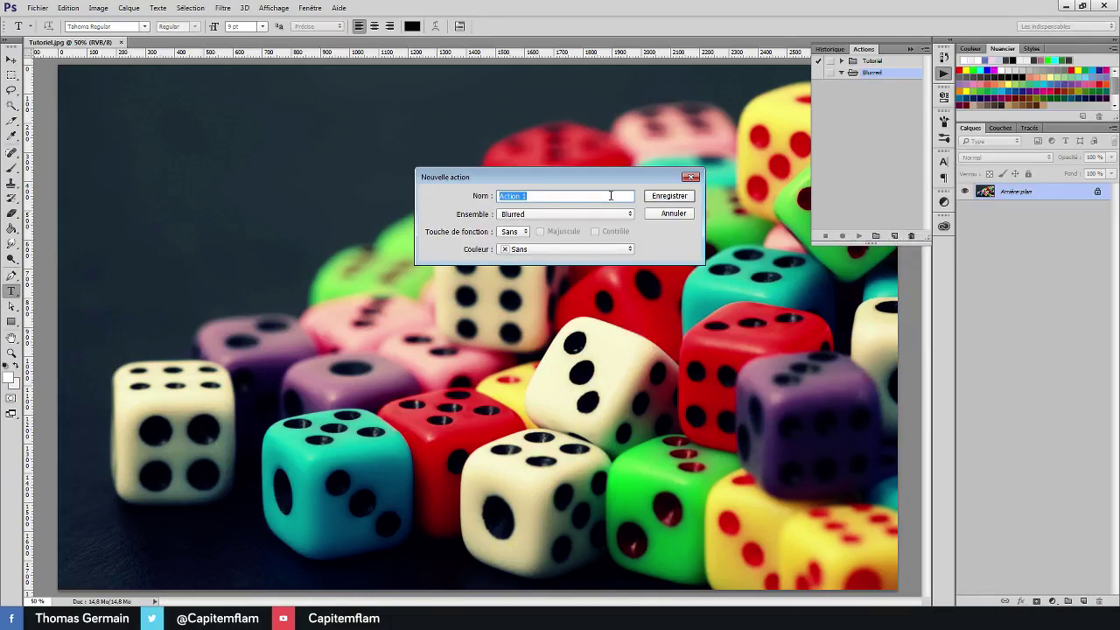
{"action": "type", "text": "Wallpaper"}
{"action": "key", "text": "Return"}
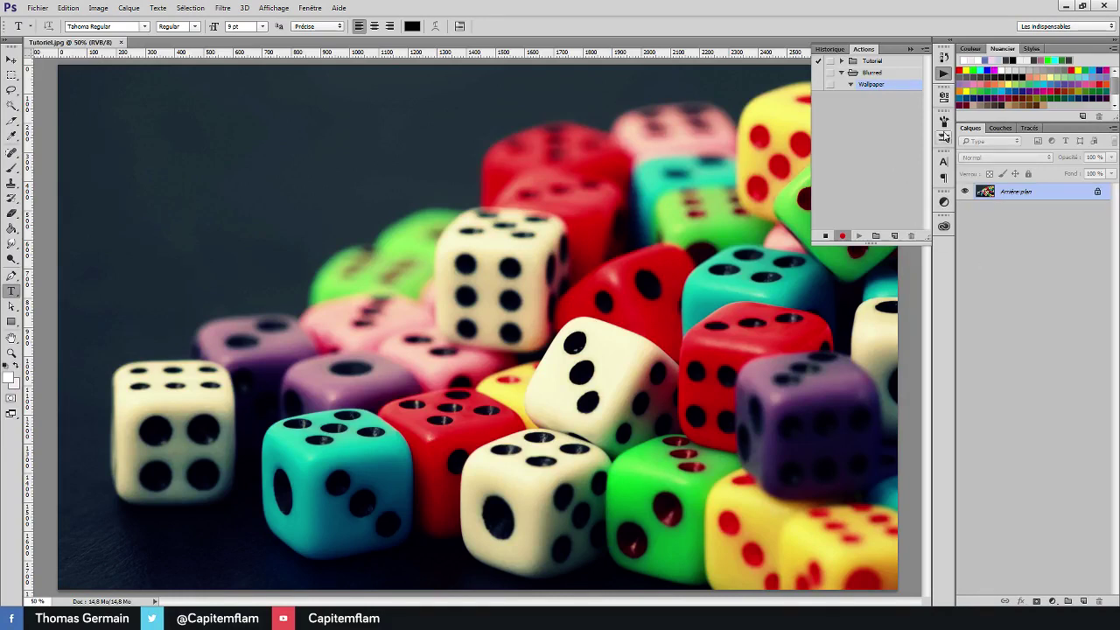
- Unlock Arrière-plan as layer Calque 0, then convert it with Convertir en objet dynamique
{"action": "left_click", "coordinate": [910, 50]}
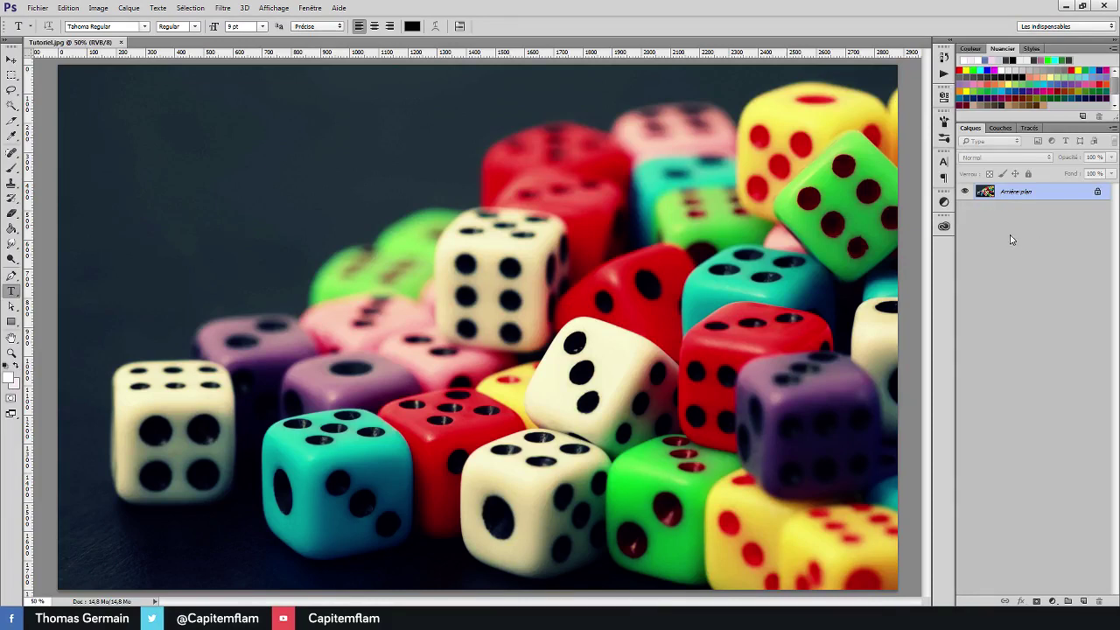
{"action": "double_click", "coordinate": [1015, 196]}
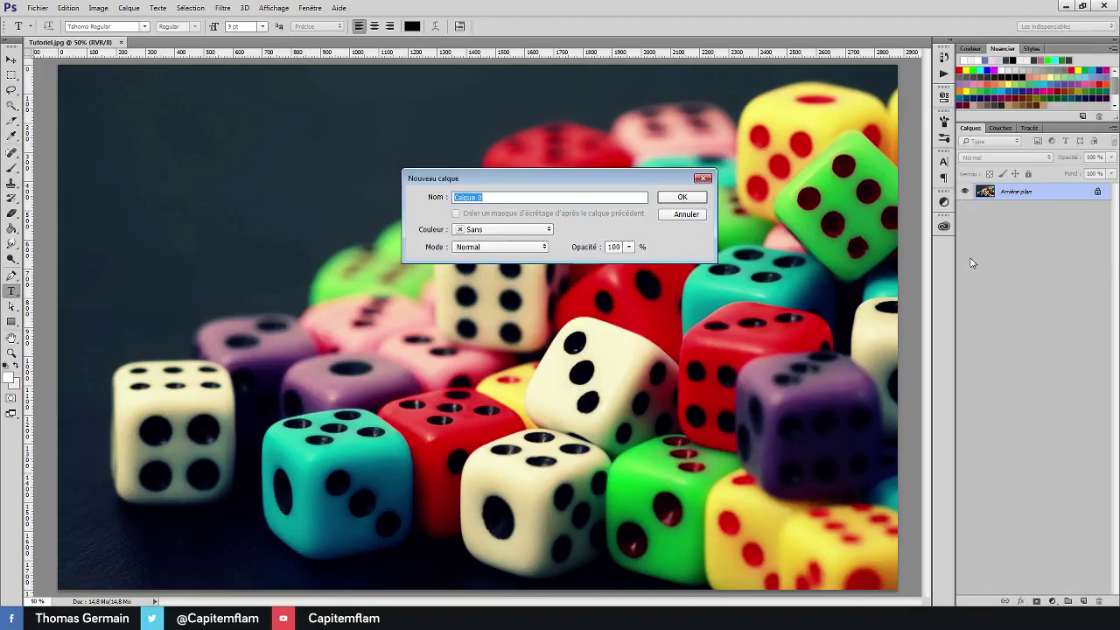
{"action": "left_click", "coordinate": [680, 197]}
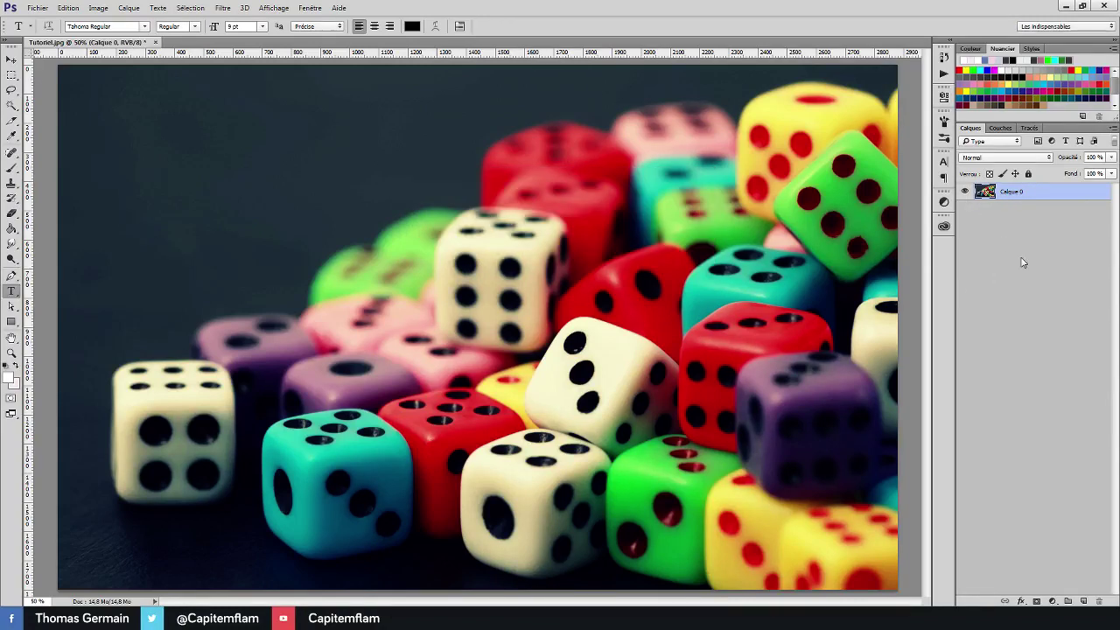
{"action": "right_click", "coordinate": [1006, 197]}
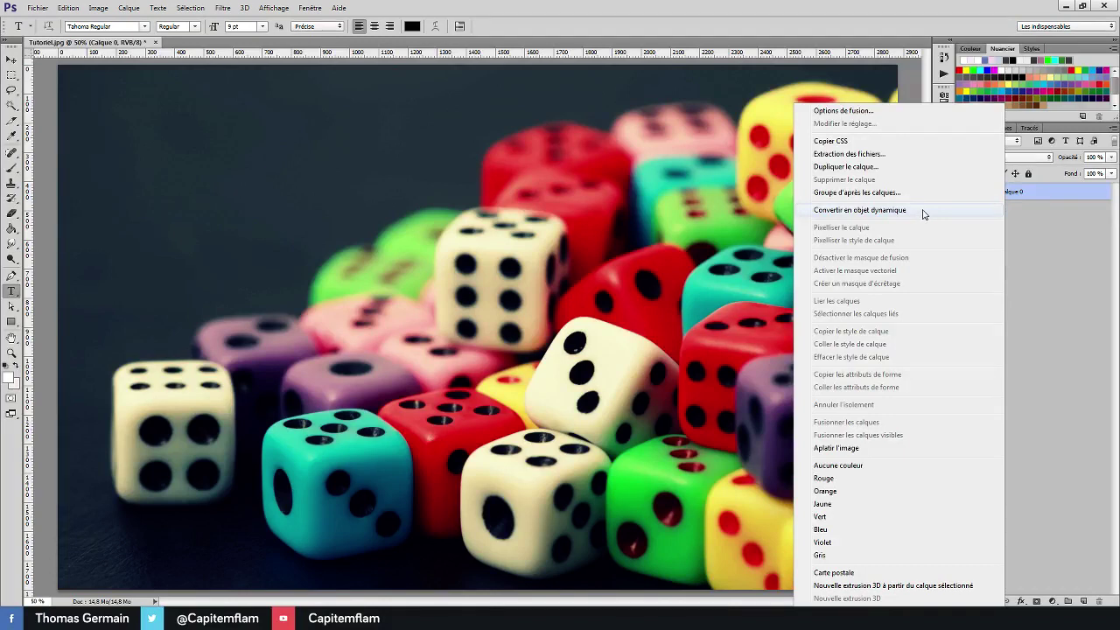
{"action": "left_click", "coordinate": [859, 210]}
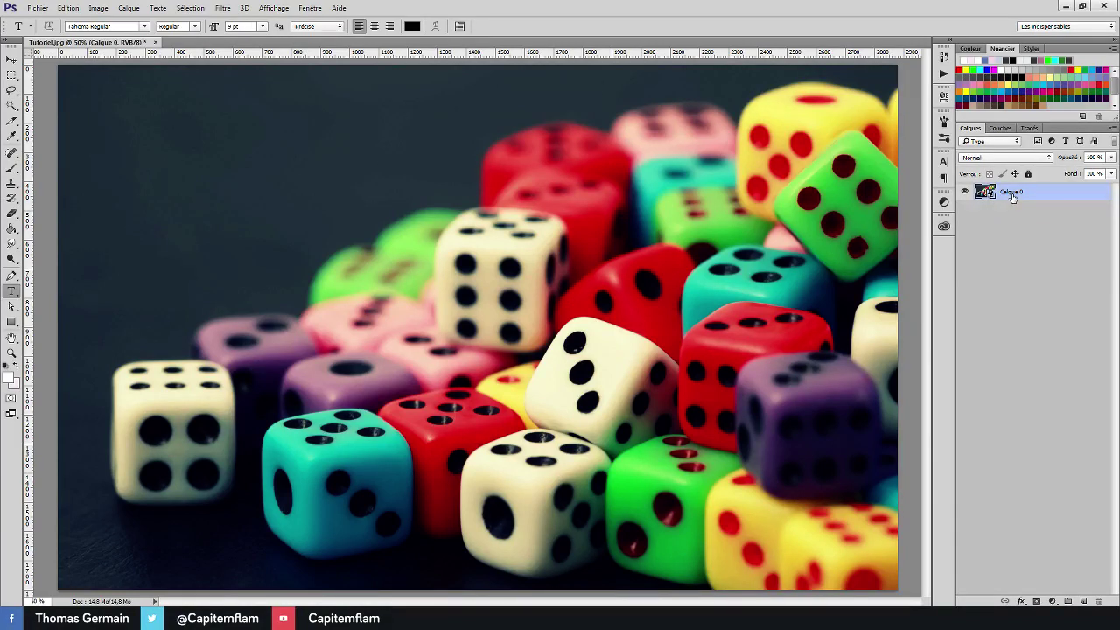
- Apply Flou gaussien with a 164-pixel radius to Calque 0
{"action": "left_click", "coordinate": [224, 8]}
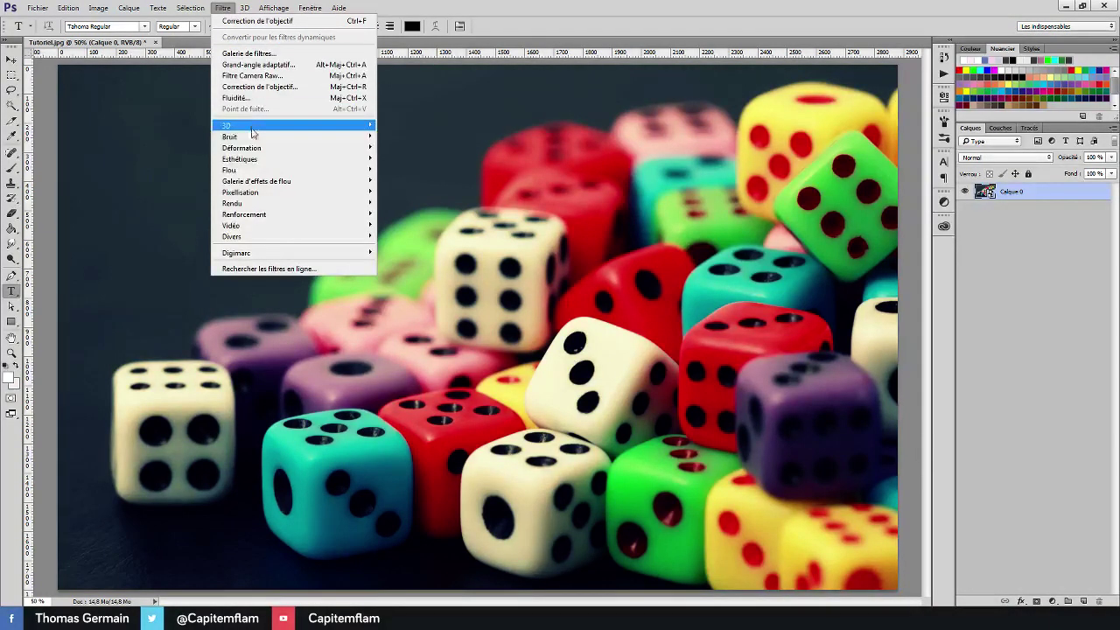
{"action": "mouse_move", "coordinate": [263, 170]}
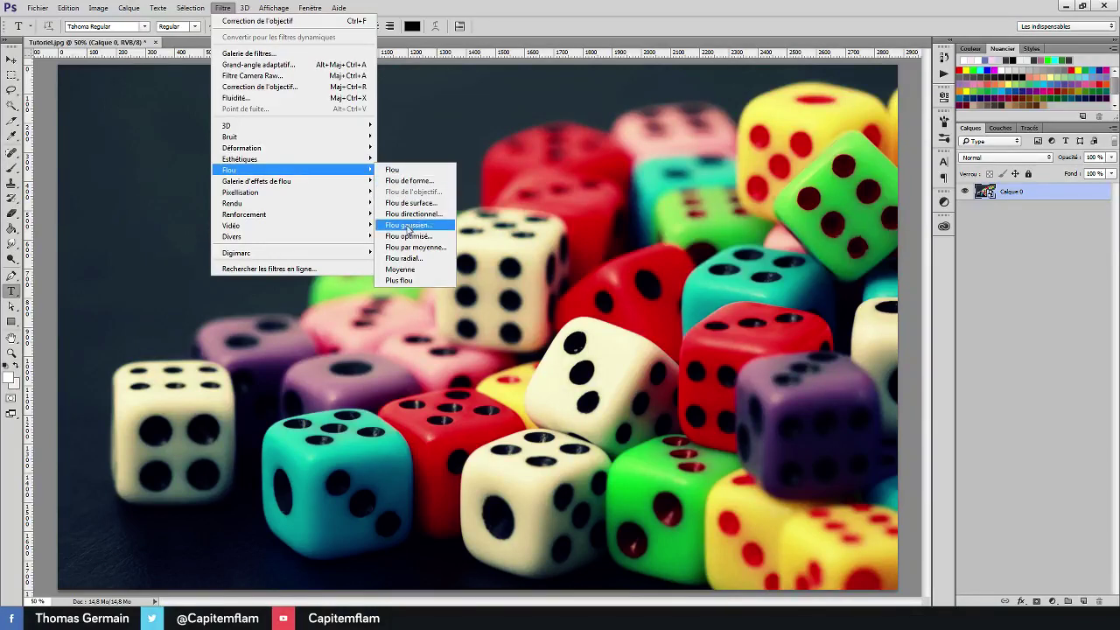
{"action": "left_click", "coordinate": [409, 226]}
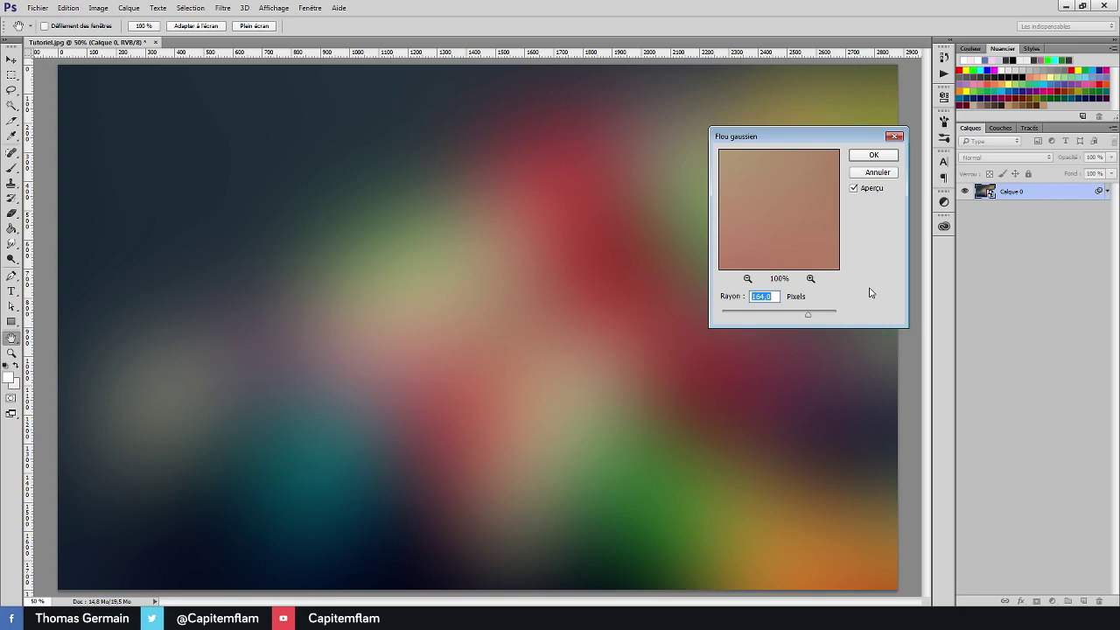
{"action": "left_click", "coordinate": [880, 155]}
{"action": "key", "text": "t"}
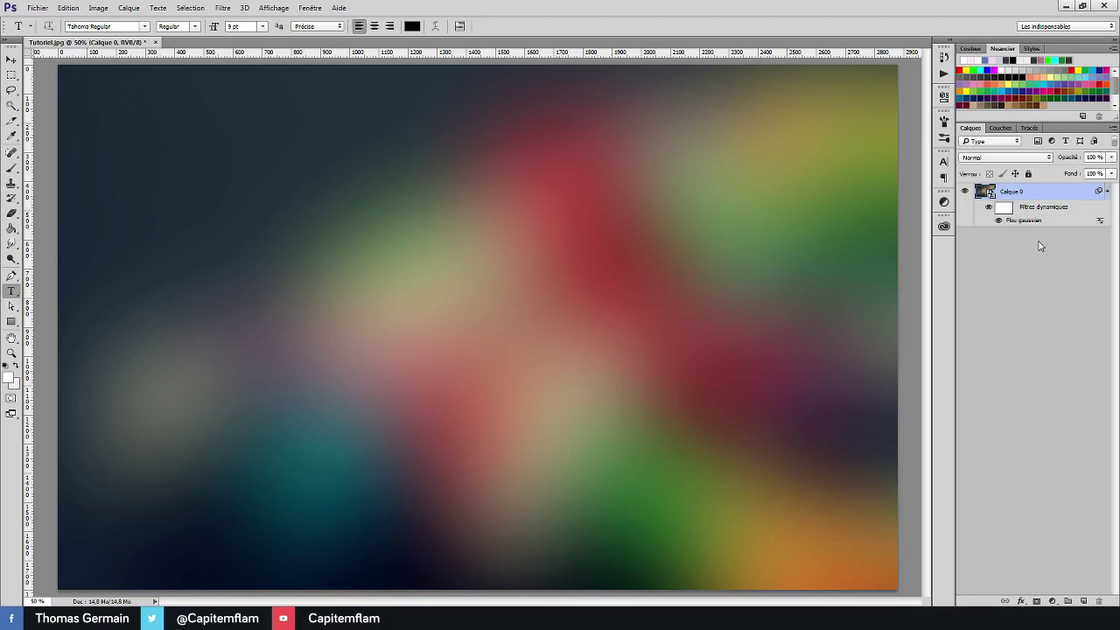
{"action": "left_click", "coordinate": [943, 75]}
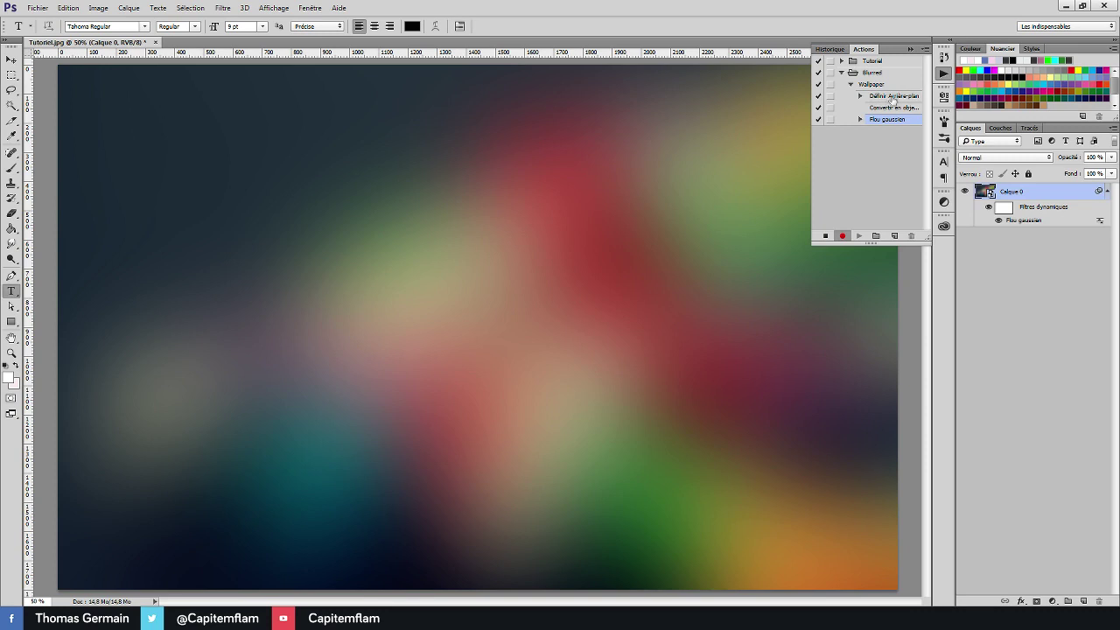
{"action": "left_click", "coordinate": [944, 77]}
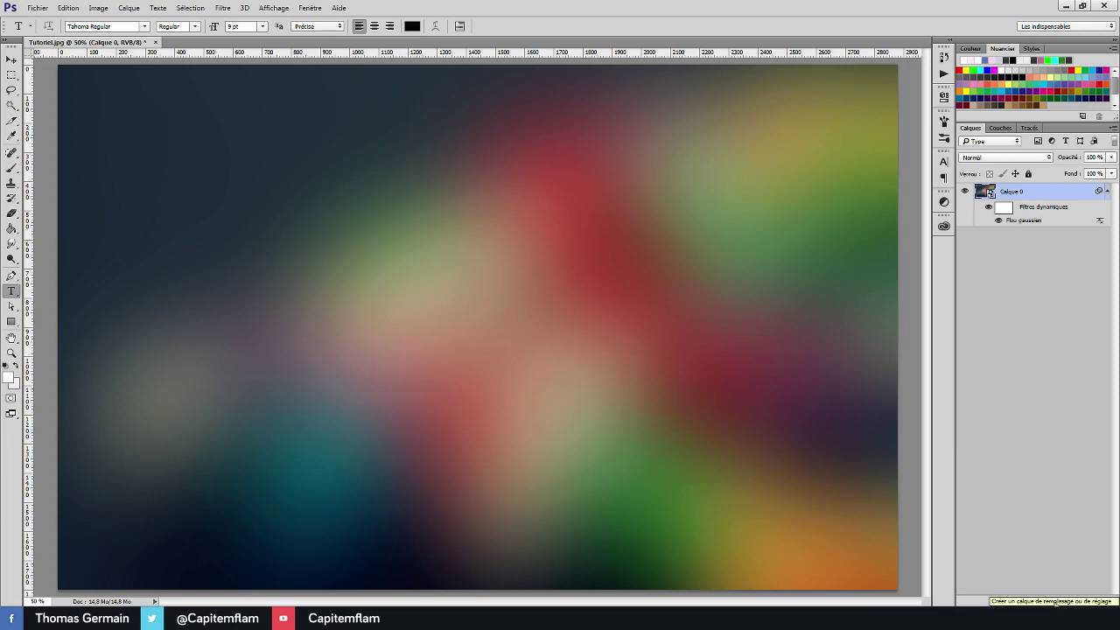
- Add a Courbes adjustment layer with highlights raised and shadows lowered into an S-curve
{"action": "left_click", "coordinate": [1053, 602]}
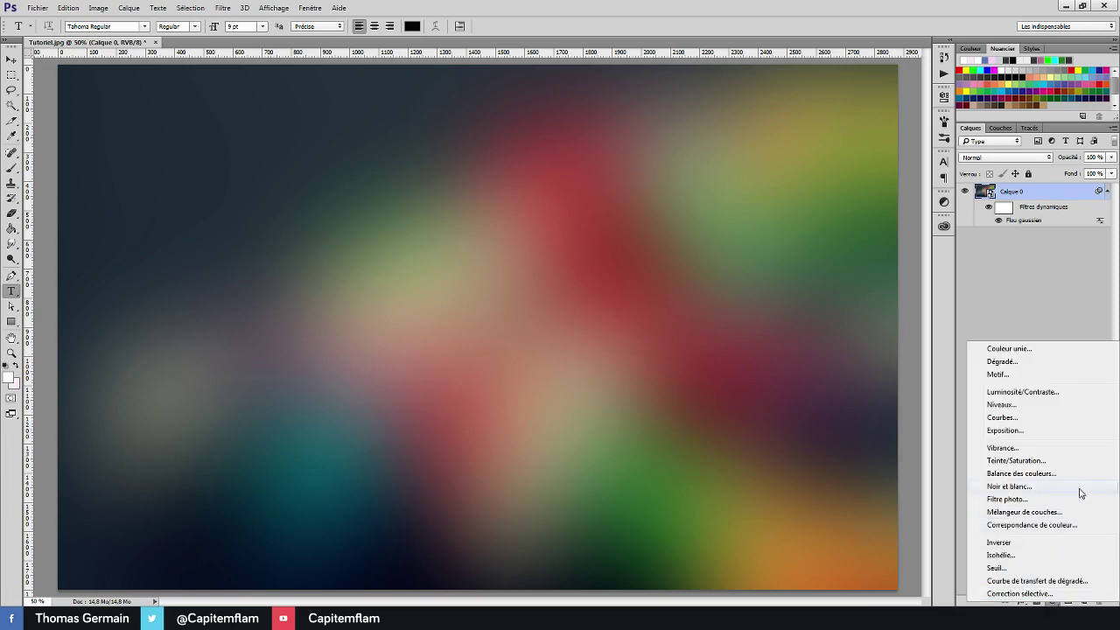
{"action": "left_click", "coordinate": [1041, 421]}
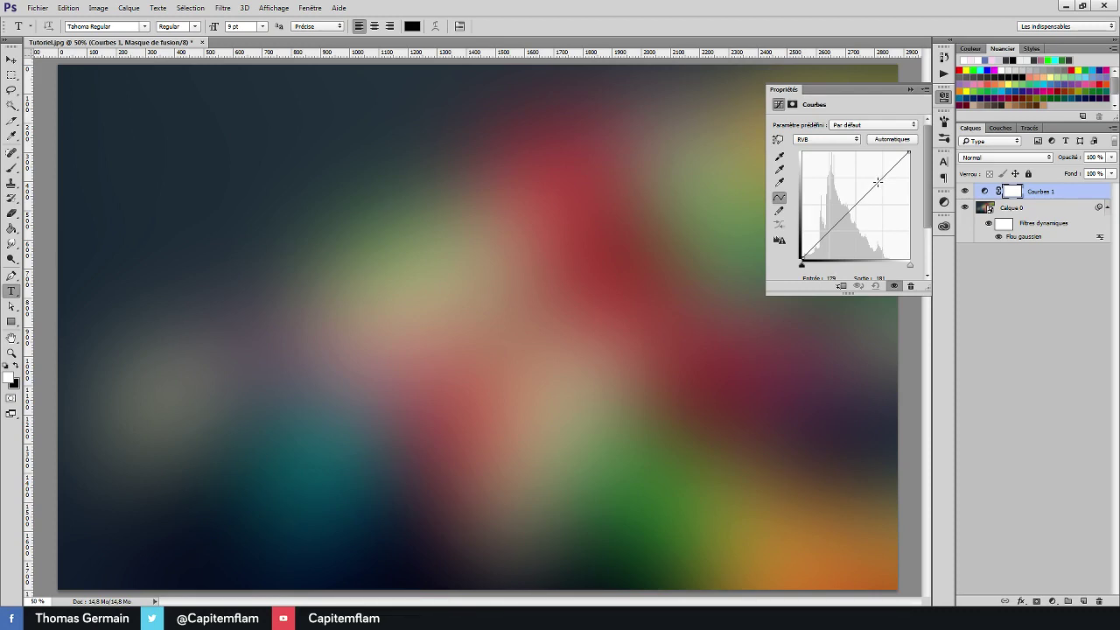
{"action": "left_click_drag", "start_coordinate": [878, 181], "coordinate": [872, 179]}
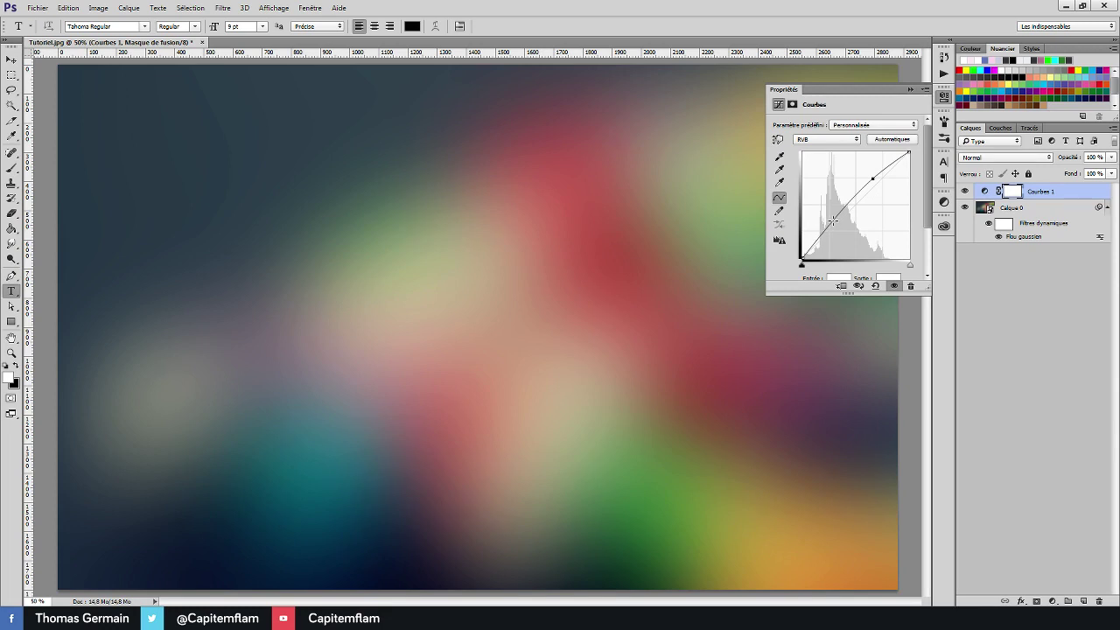
{"action": "left_click_drag", "start_coordinate": [837, 217], "coordinate": [842, 225]}
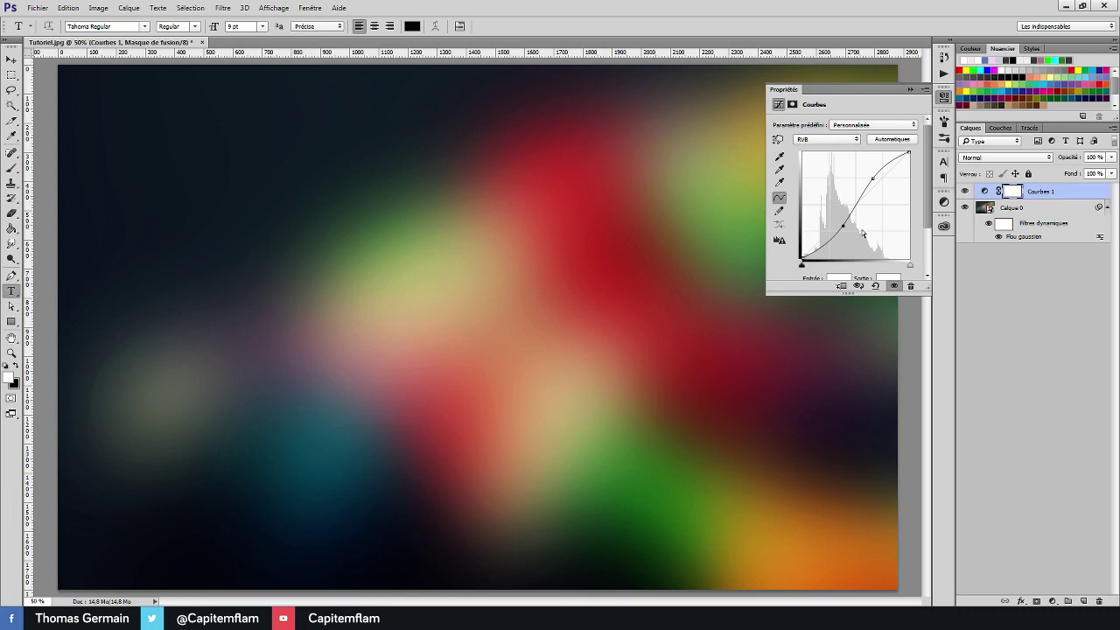
{"action": "scroll", "coordinate": [893, 227], "scroll_direction": "down", "scroll_amount": 1}
{"action": "scroll", "coordinate": [892, 228], "scroll_direction": "up", "scroll_amount": 1}
{"action": "scroll", "coordinate": [892, 226], "scroll_direction": "down", "scroll_amount": 1}
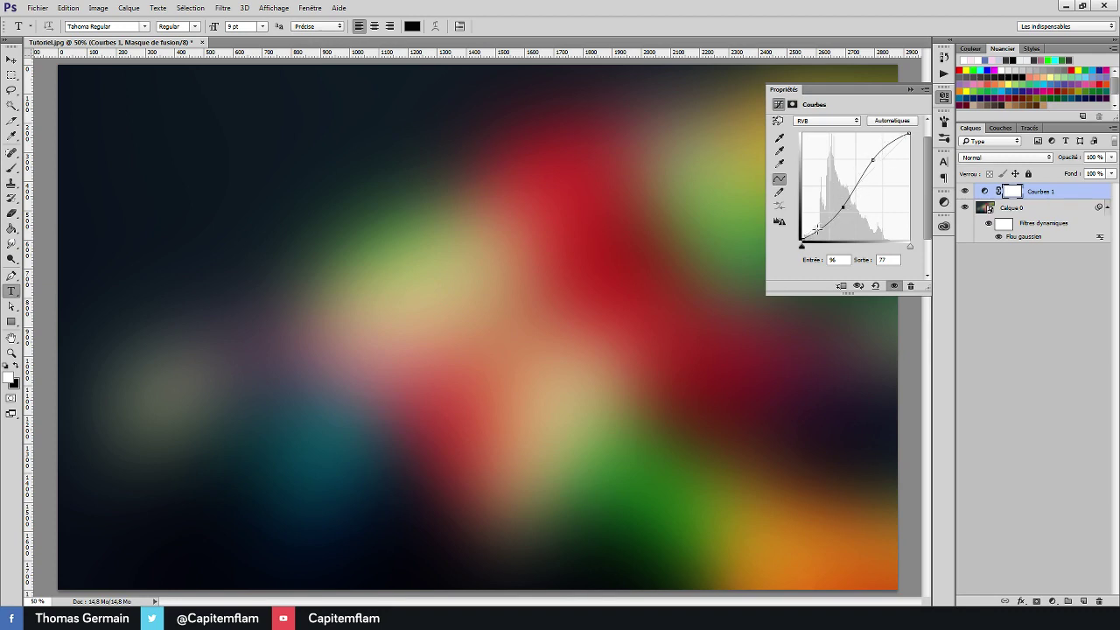
{"action": "left_click", "coordinate": [911, 91]}
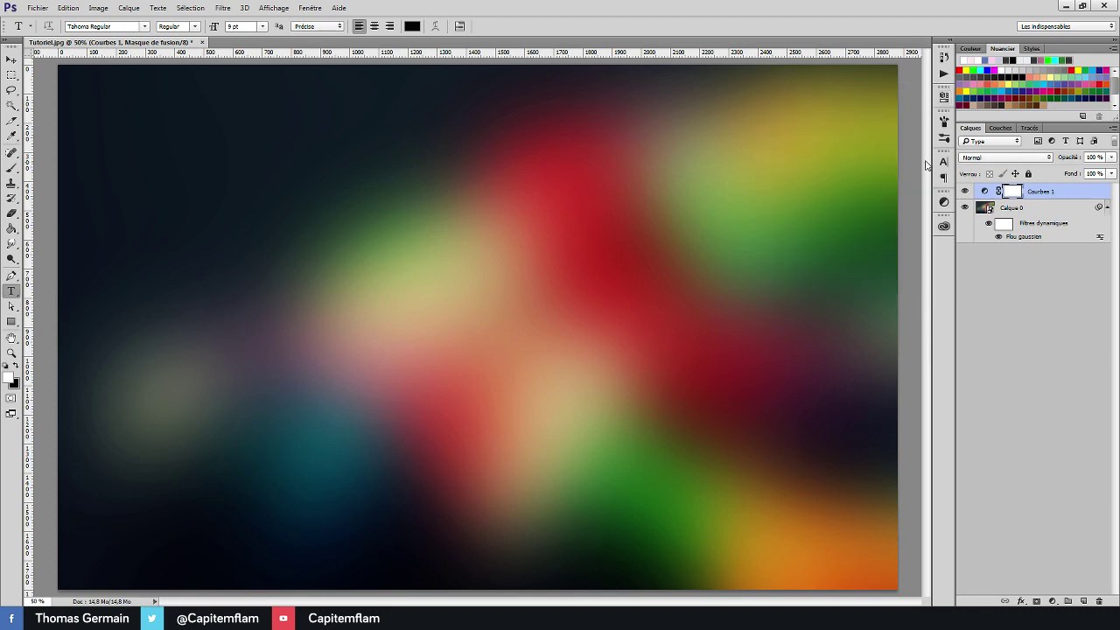
{"action": "left_click", "coordinate": [1033, 335]}
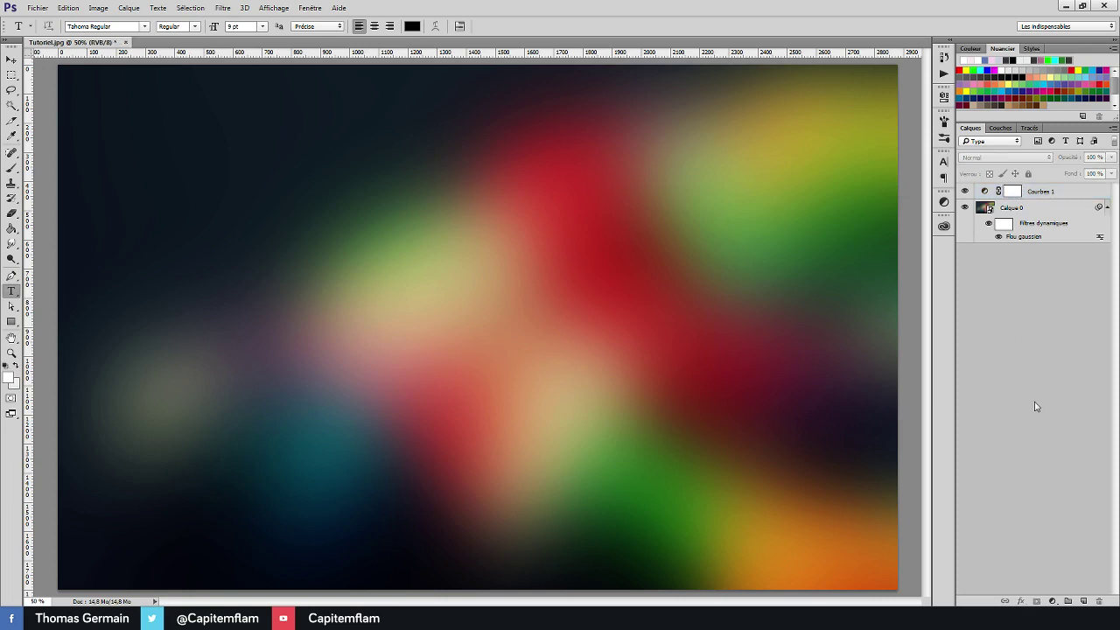
- Add a Teinte/Saturation adjustment layer above Calque 0 with Saturation 20, then reselect Calque 0
{"action": "left_click", "coordinate": [1029, 211]}
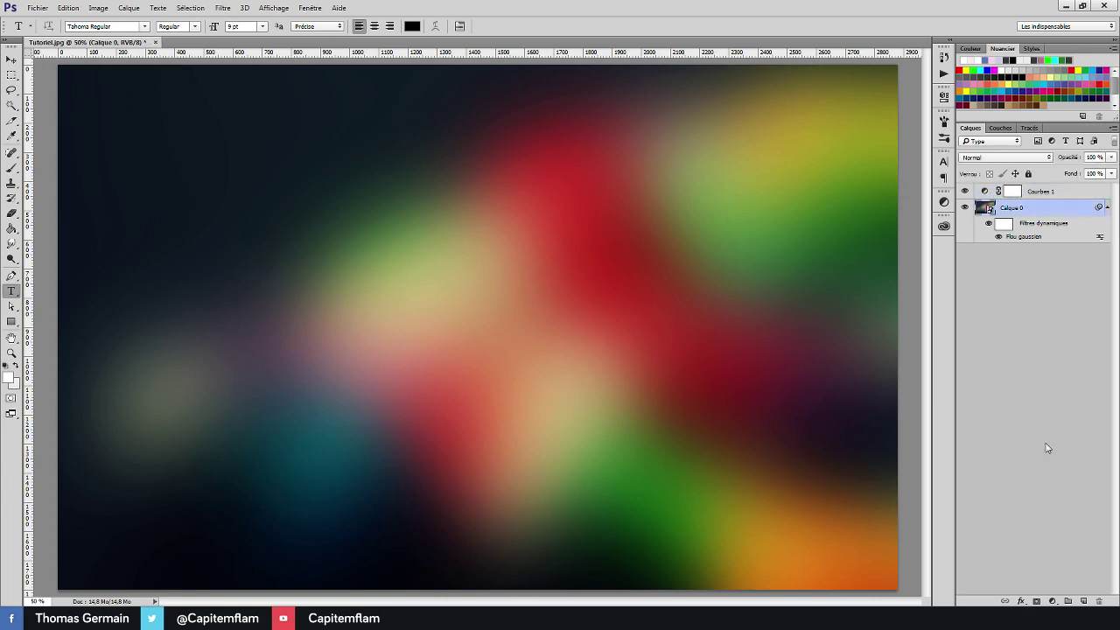
{"action": "left_click", "coordinate": [1054, 601]}
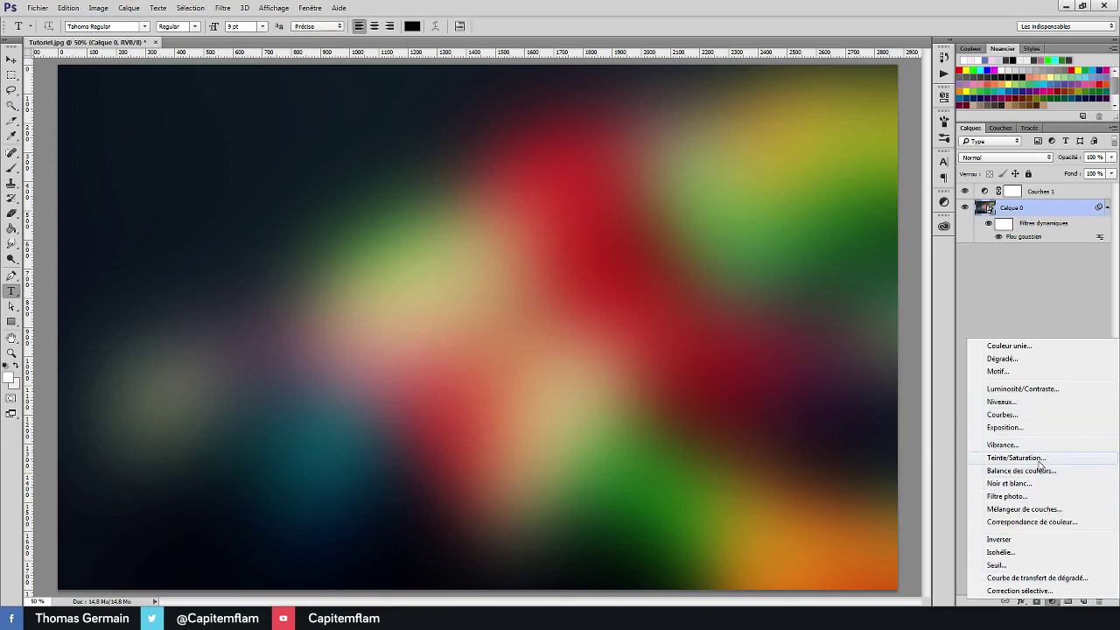
{"action": "left_click", "coordinate": [1040, 459]}
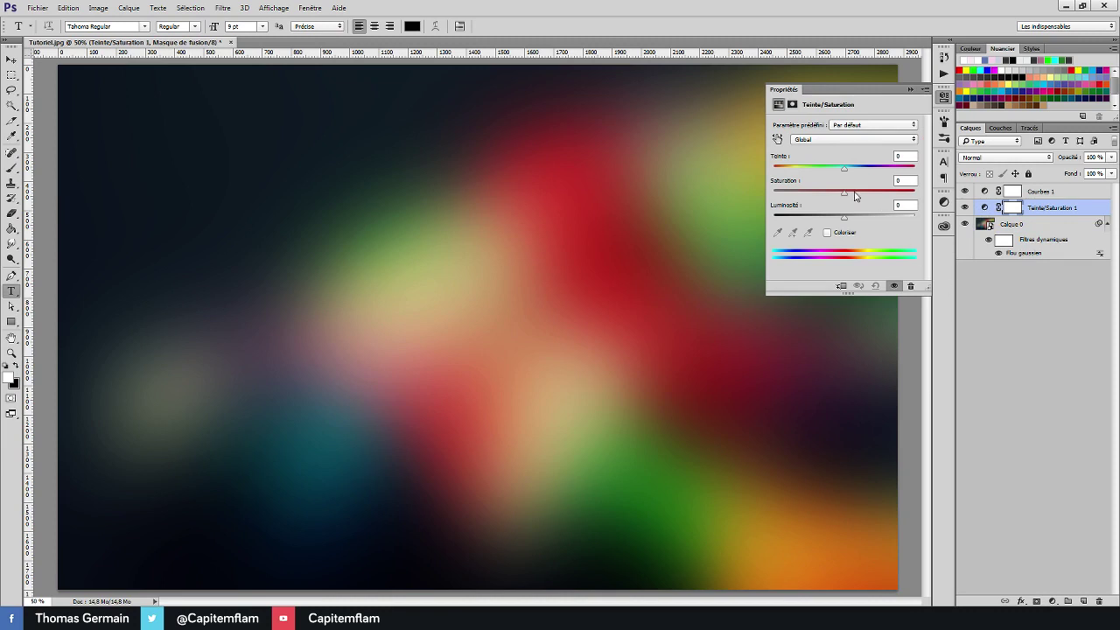
{"action": "left_click", "coordinate": [903, 180]}
{"action": "type", "text": "20"}
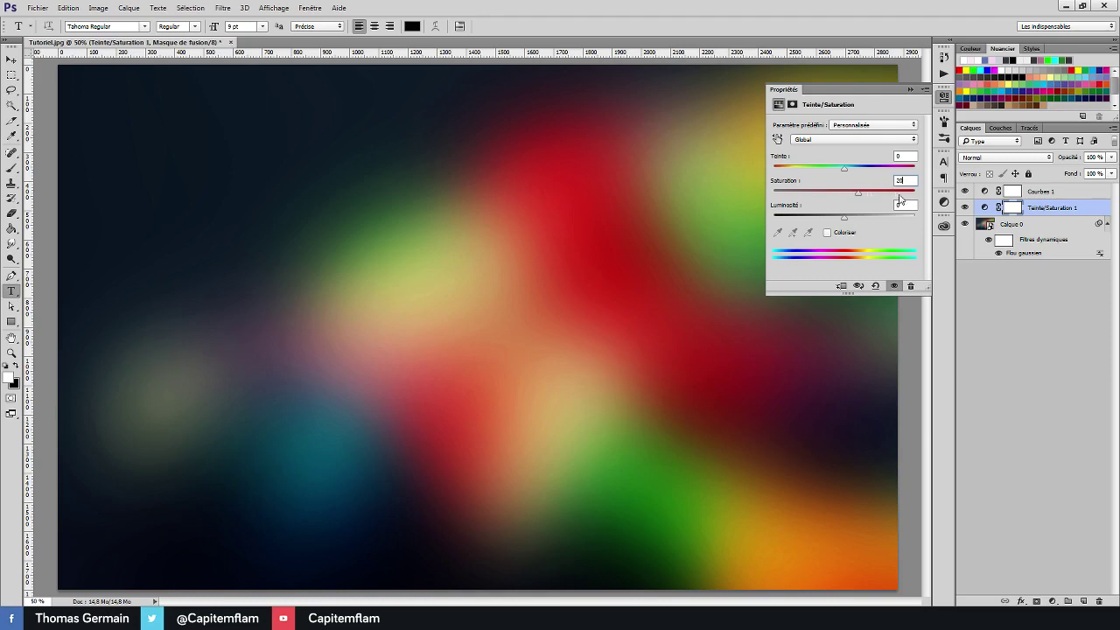
{"action": "left_click", "coordinate": [910, 91]}
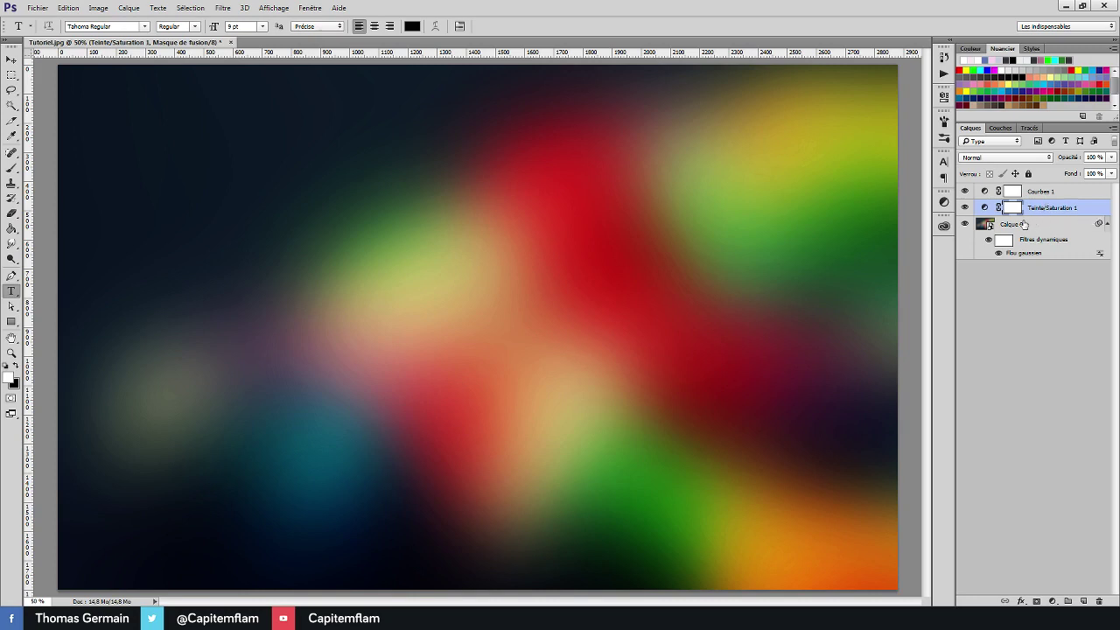
{"action": "left_click", "coordinate": [1011, 225]}
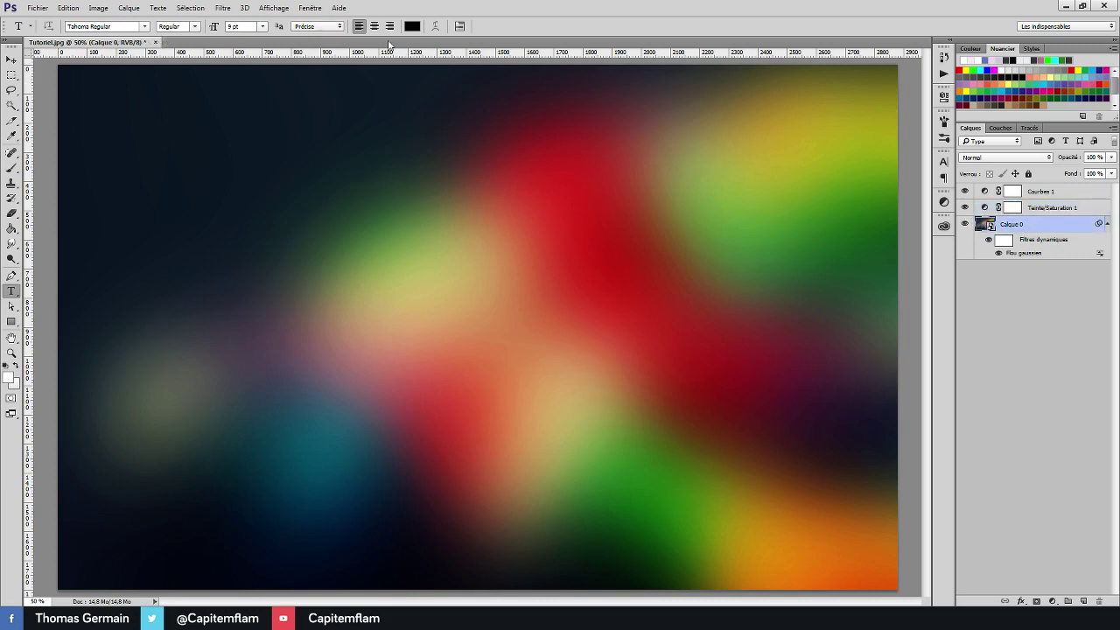
- Apply the Filtre Camera Raw to Calque 0 with Clarté raised past +20
{"action": "left_click", "coordinate": [224, 9]}
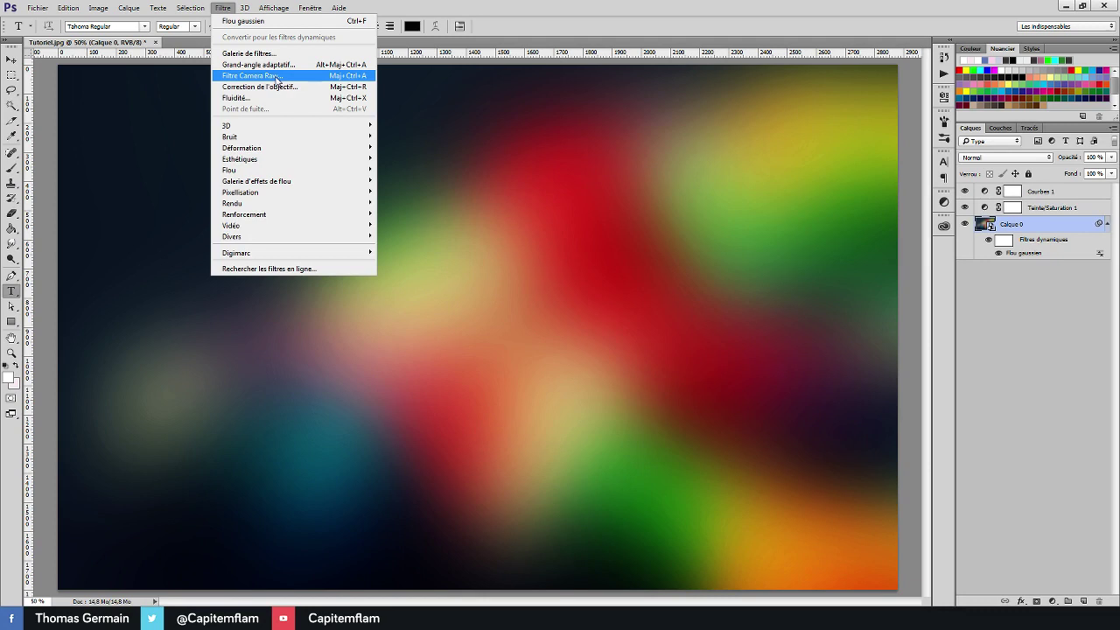
{"action": "left_click", "coordinate": [277, 77]}
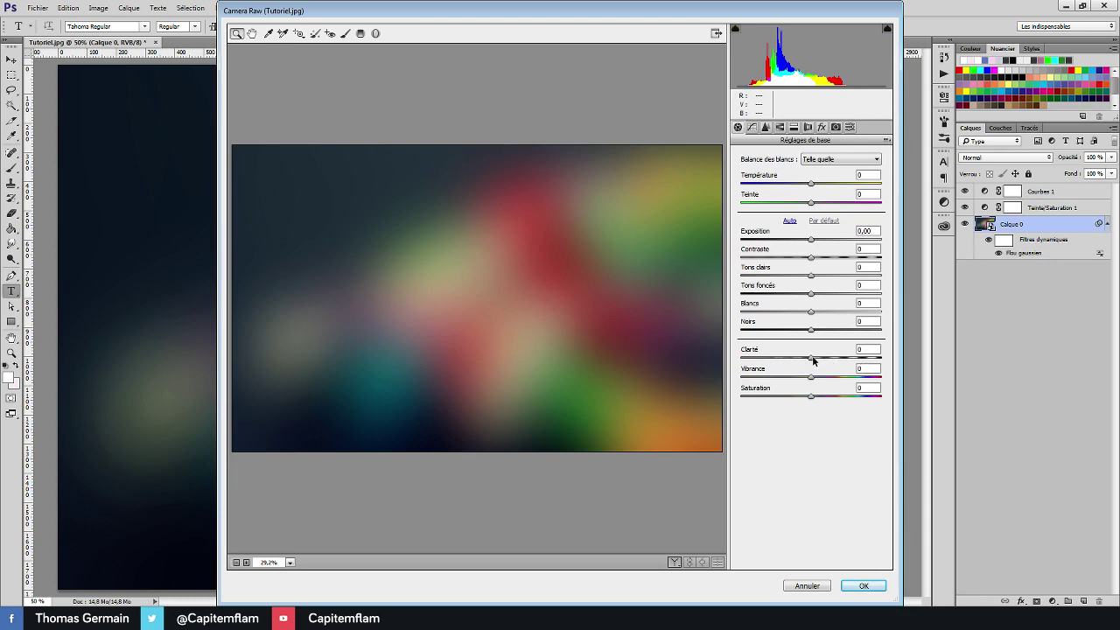
{"action": "left_click_drag", "start_coordinate": [811, 358], "coordinate": [832, 358]}
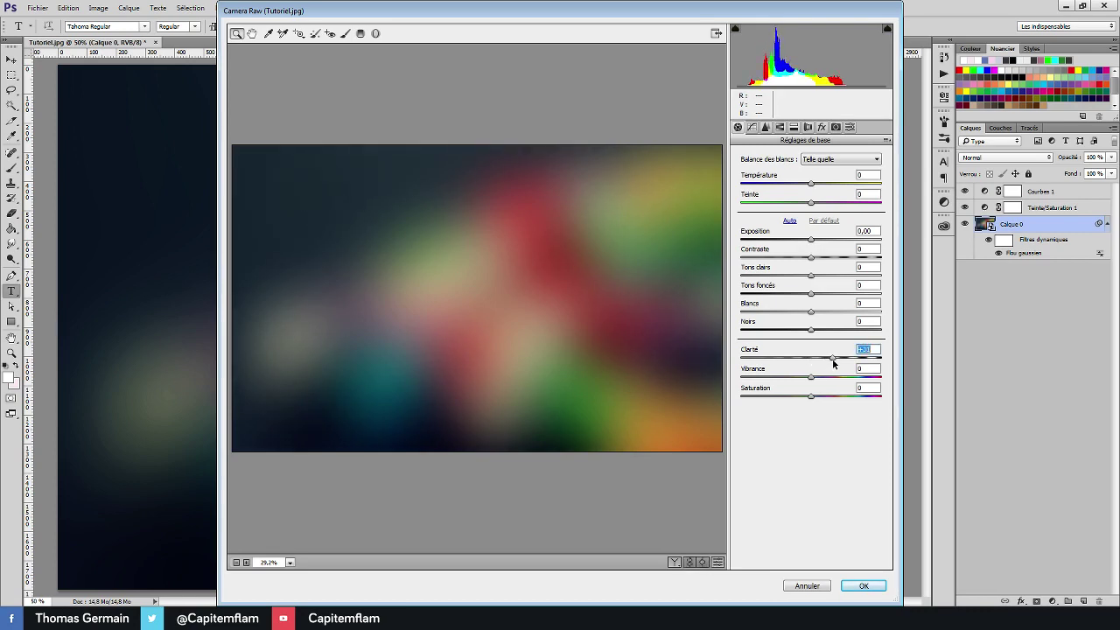
{"action": "left_click_drag", "start_coordinate": [833, 358], "coordinate": [847, 358]}
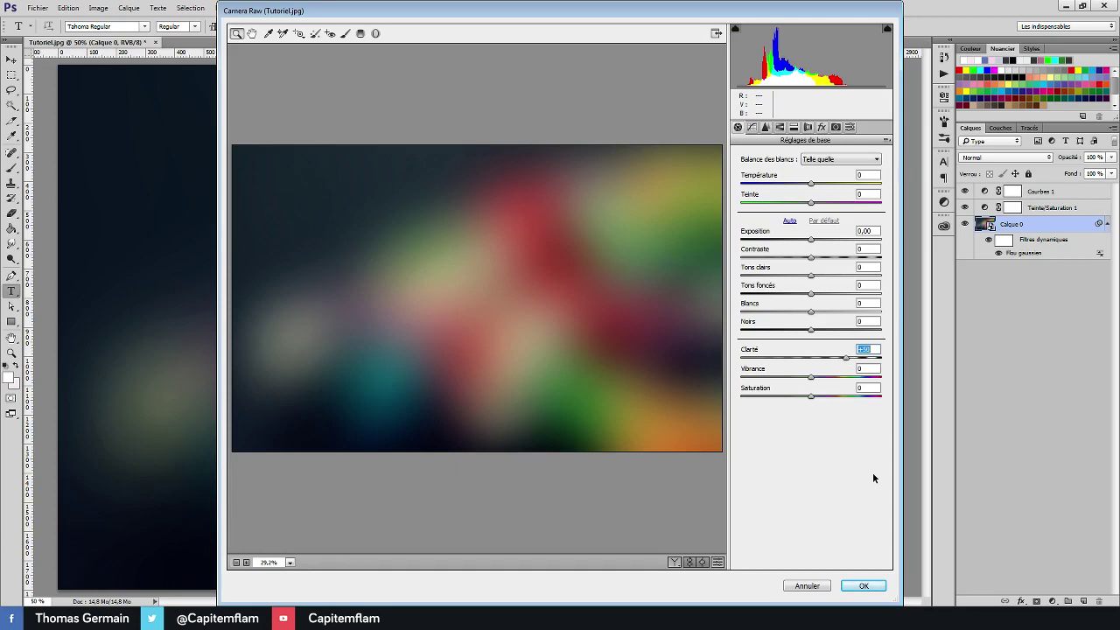
{"action": "left_click", "coordinate": [864, 587]}
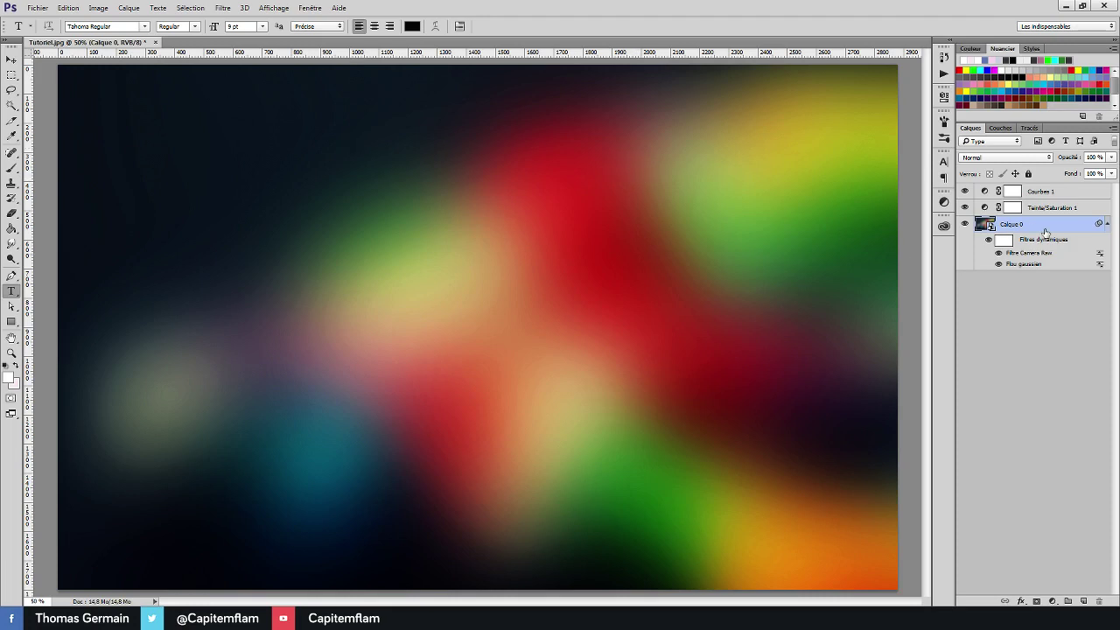
- Apply Correction de l'objectif with a custom vignette amount of -60, fine-tuned to about -70
{"action": "left_click", "coordinate": [226, 9]}
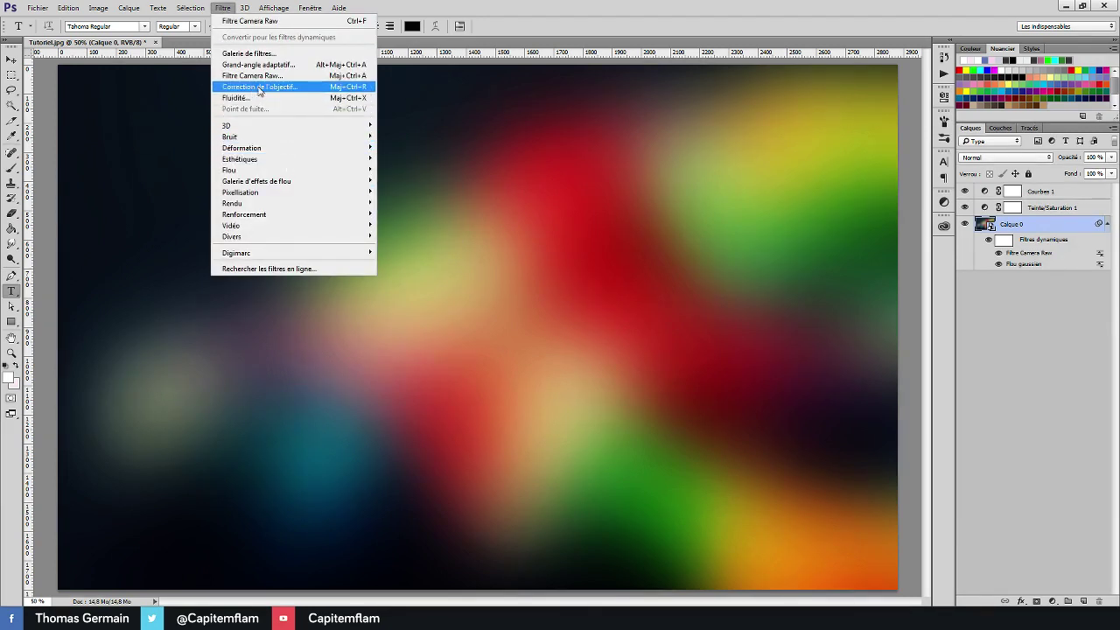
{"action": "left_click", "coordinate": [299, 89]}
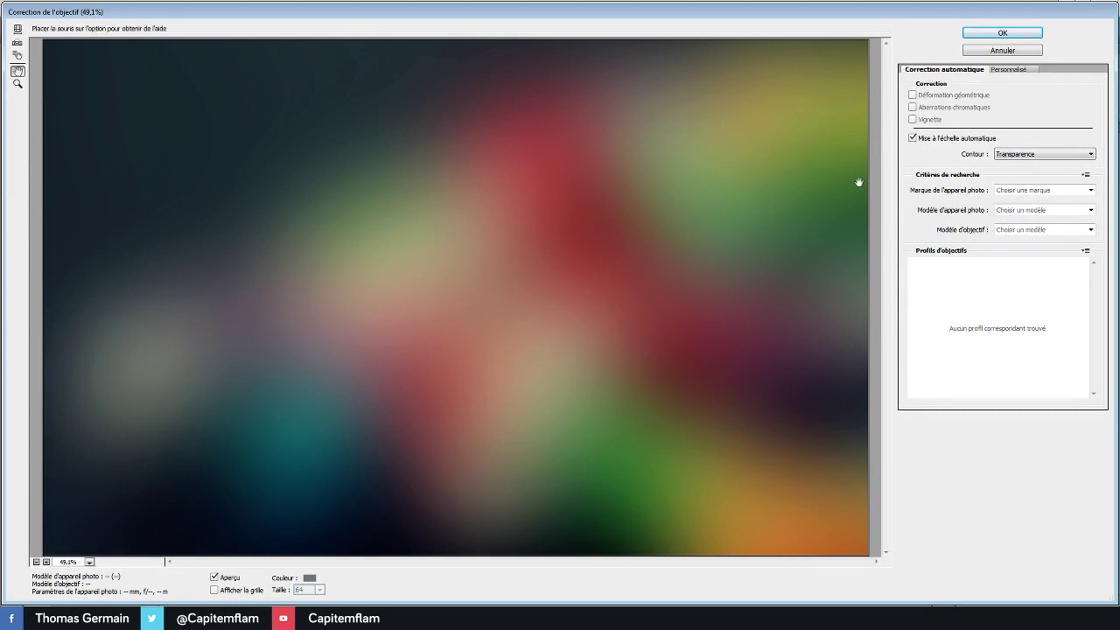
{"action": "left_click", "coordinate": [1008, 70]}
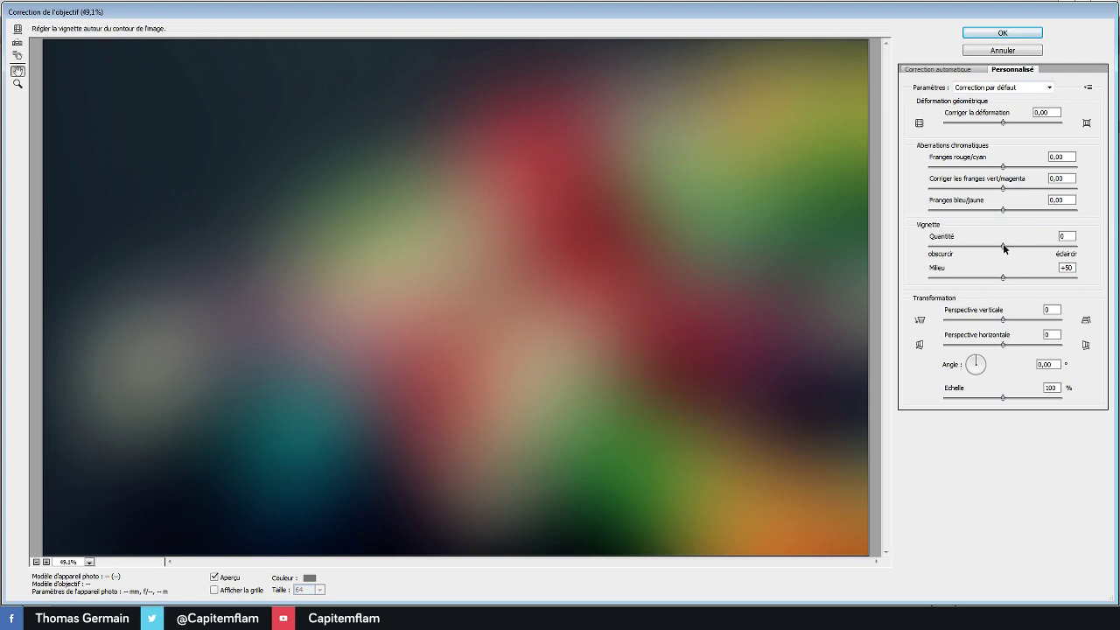
{"action": "left_click", "coordinate": [1067, 237]}
{"action": "type", "text": "-60"}
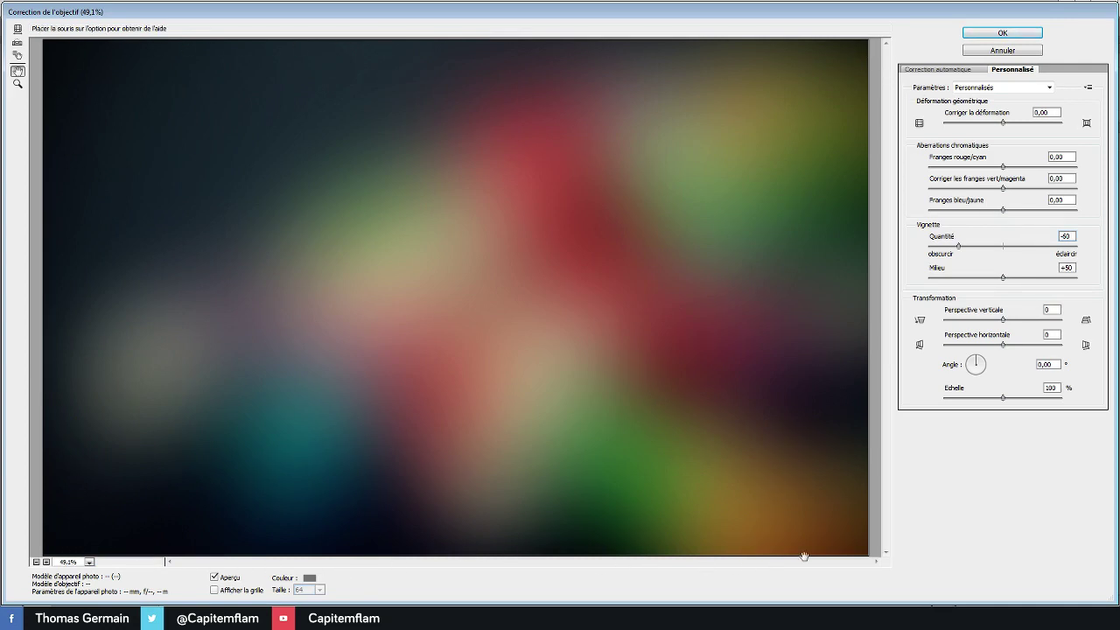
{"action": "mouse_move", "coordinate": [958, 246]}
{"action": "left_mouse_down"}
{"action": "mouse_move", "coordinate": [988, 248]}
{"action": "mouse_move", "coordinate": [923, 257]}
{"action": "mouse_move", "coordinate": [952, 255]}
{"action": "left_mouse_up"}
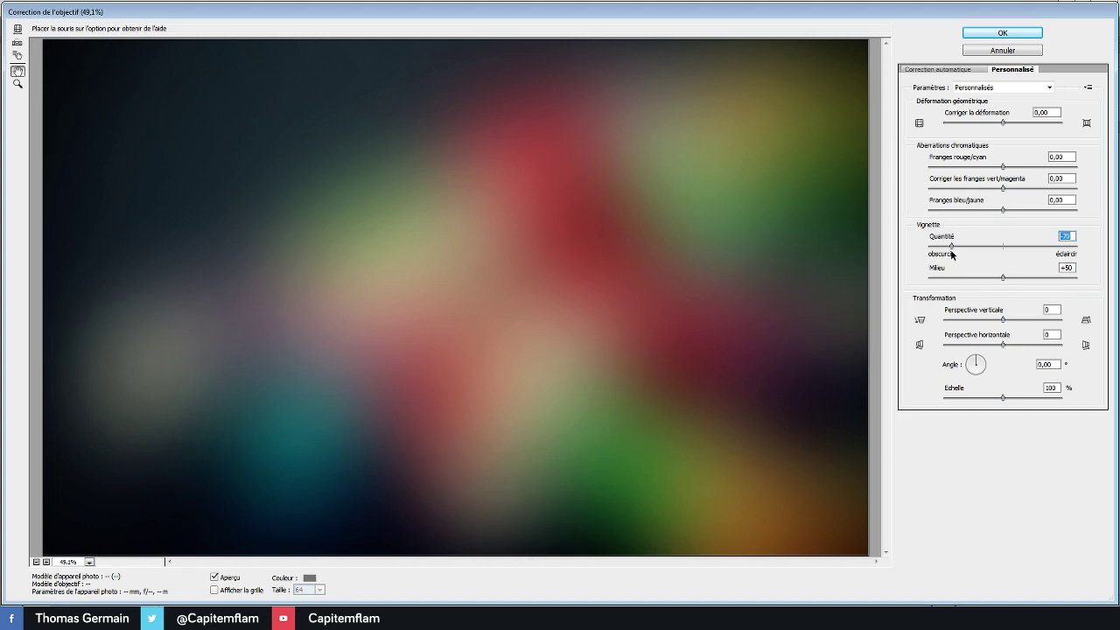
{"action": "left_click", "coordinate": [991, 35]}
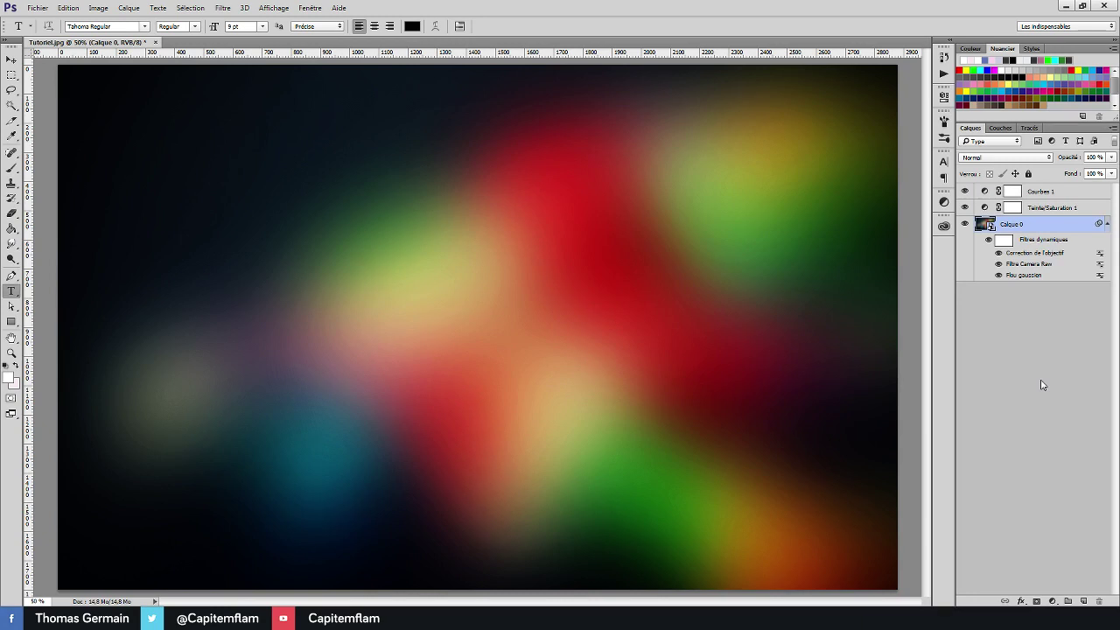
- Save the blurred image as Tutoriel.jpg in the Blurred folder at Maximum JPEG quality
{"action": "left_click", "coordinate": [943, 75]}
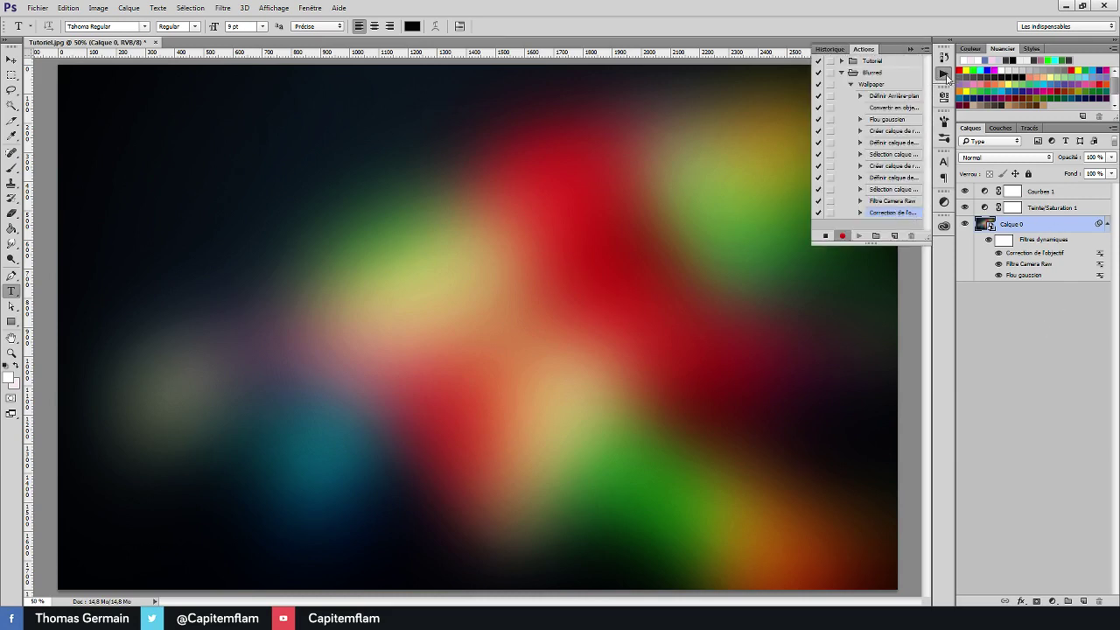
{"action": "left_click", "coordinate": [946, 78]}
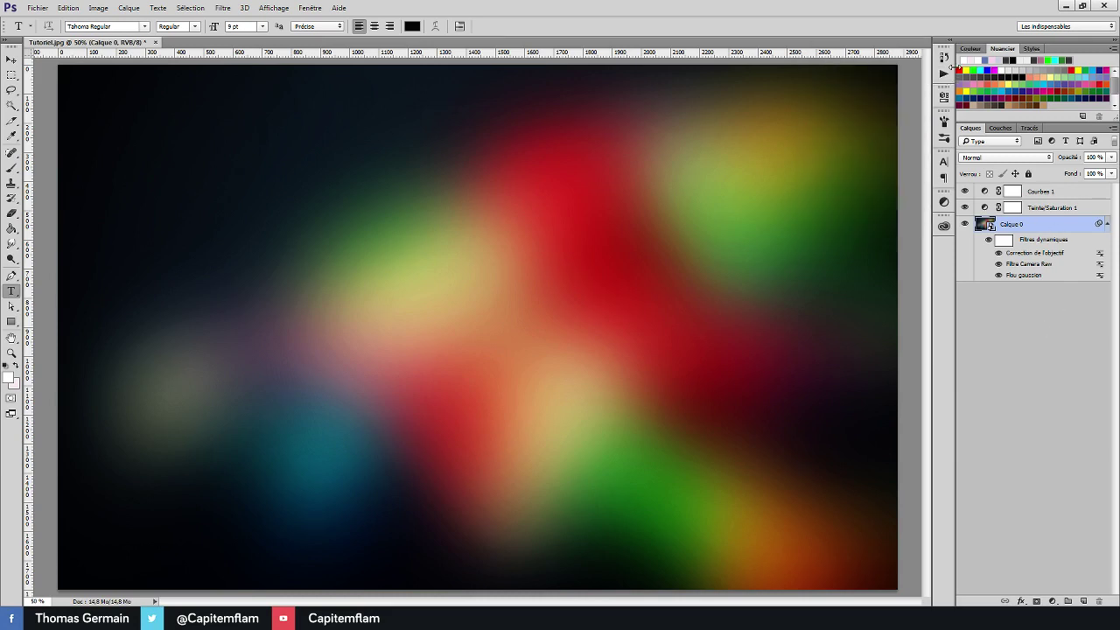
{"action": "left_click", "coordinate": [38, 7]}
{"action": "left_click", "coordinate": [75, 138]}
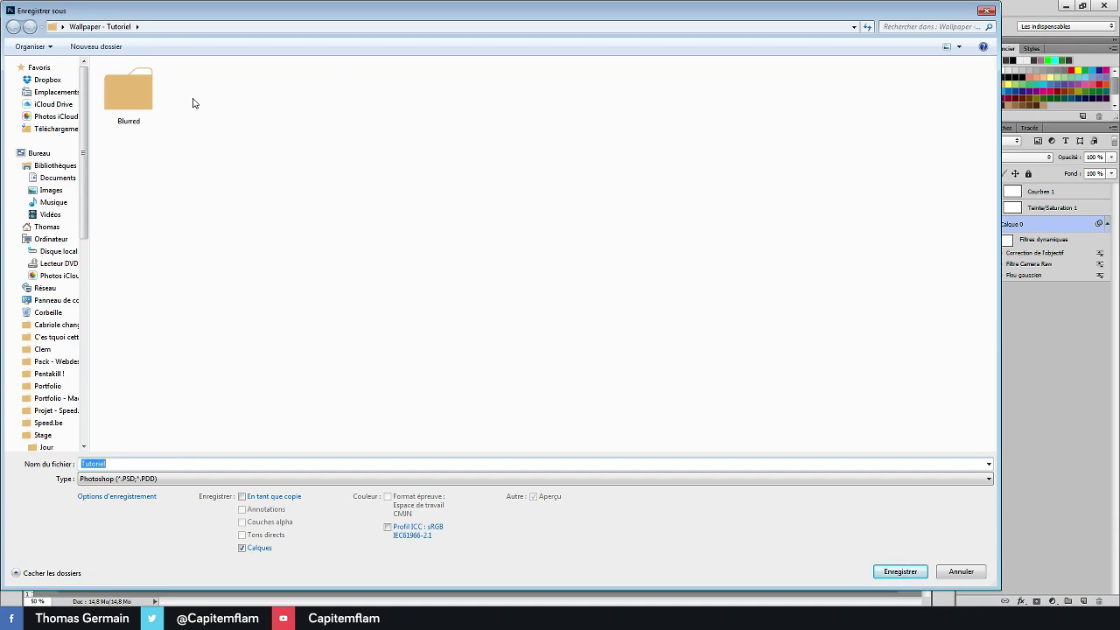
{"action": "left_click", "coordinate": [144, 113]}
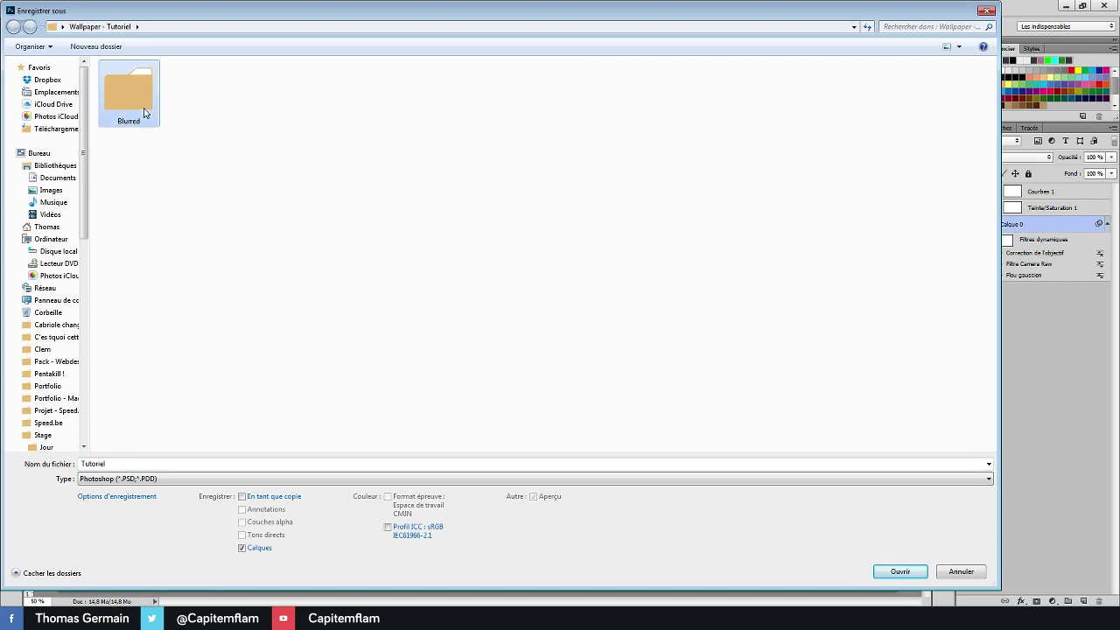
{"action": "double_click", "coordinate": [144, 113]}
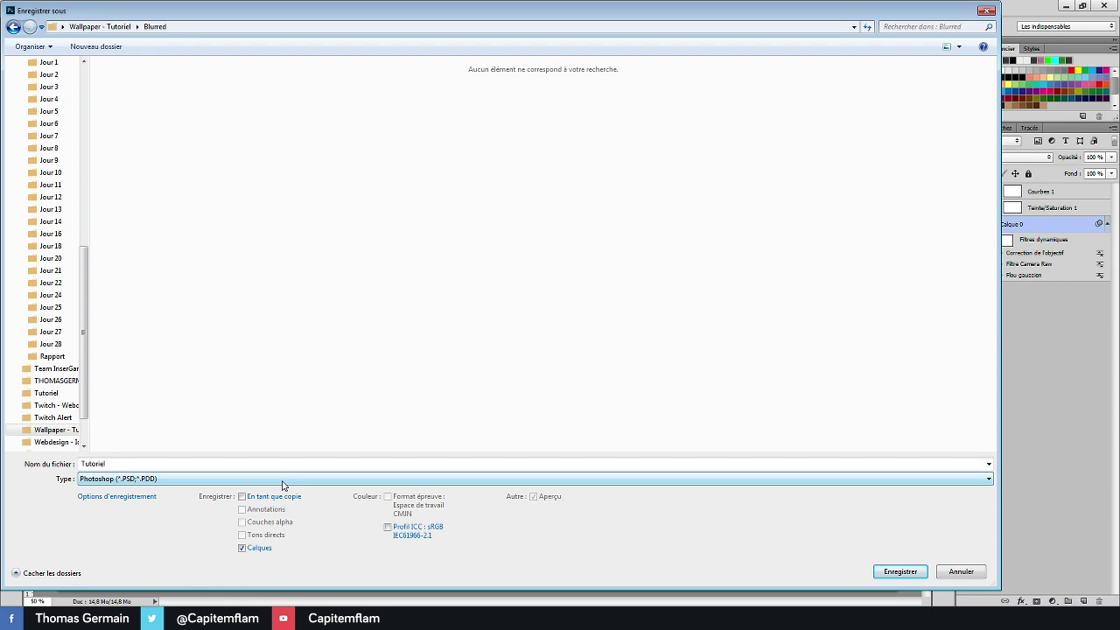
{"action": "left_click", "coordinate": [559, 486]}
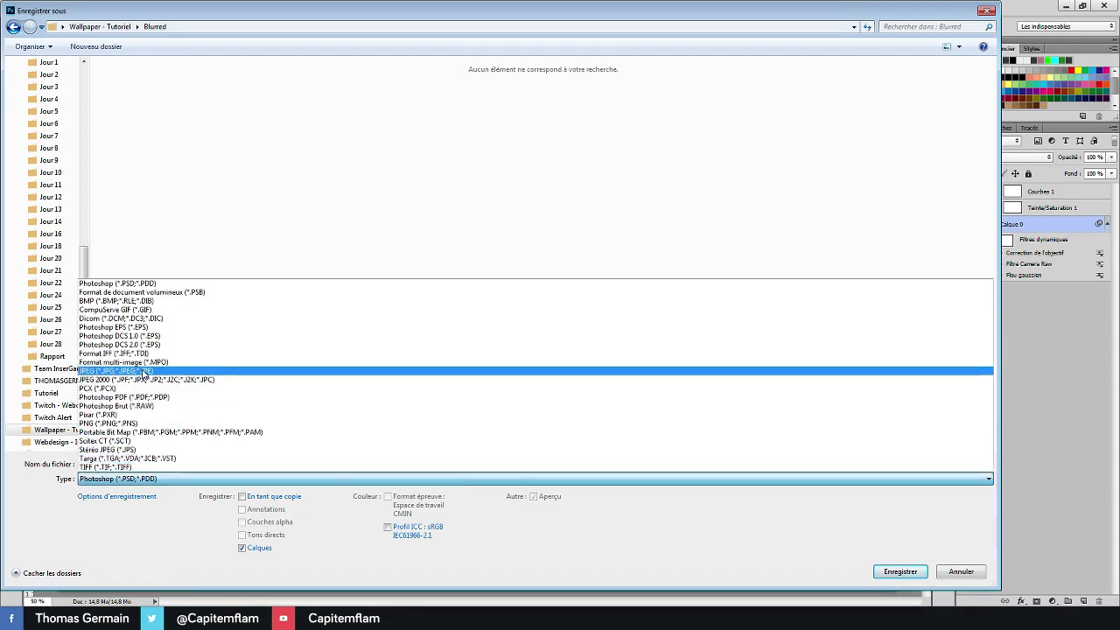
{"action": "left_click", "coordinate": [144, 372]}
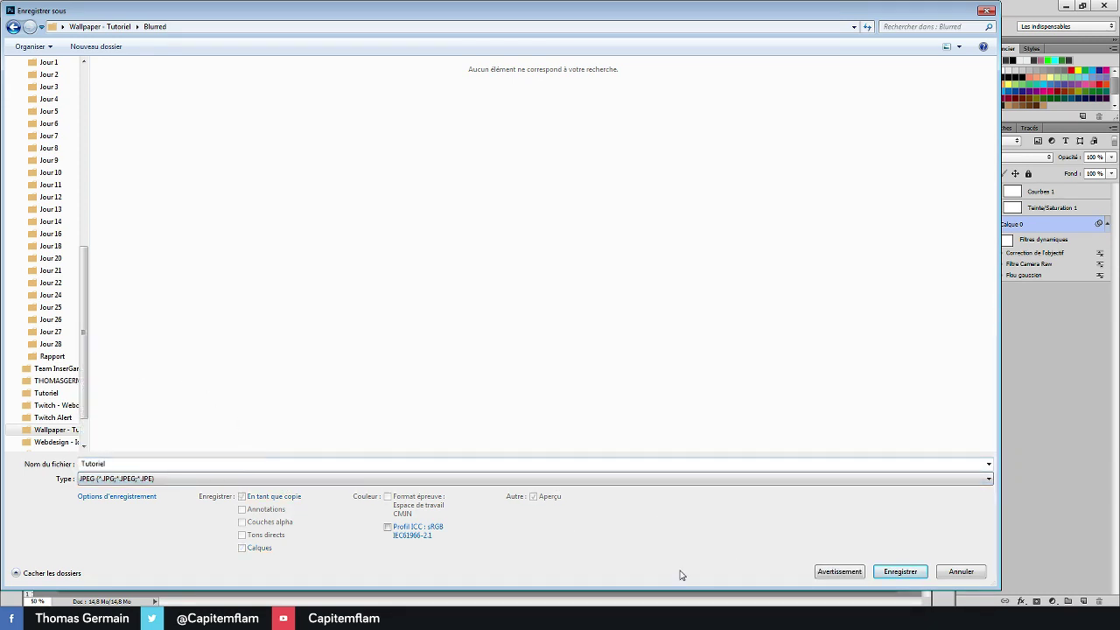
{"action": "left_click", "coordinate": [899, 572]}
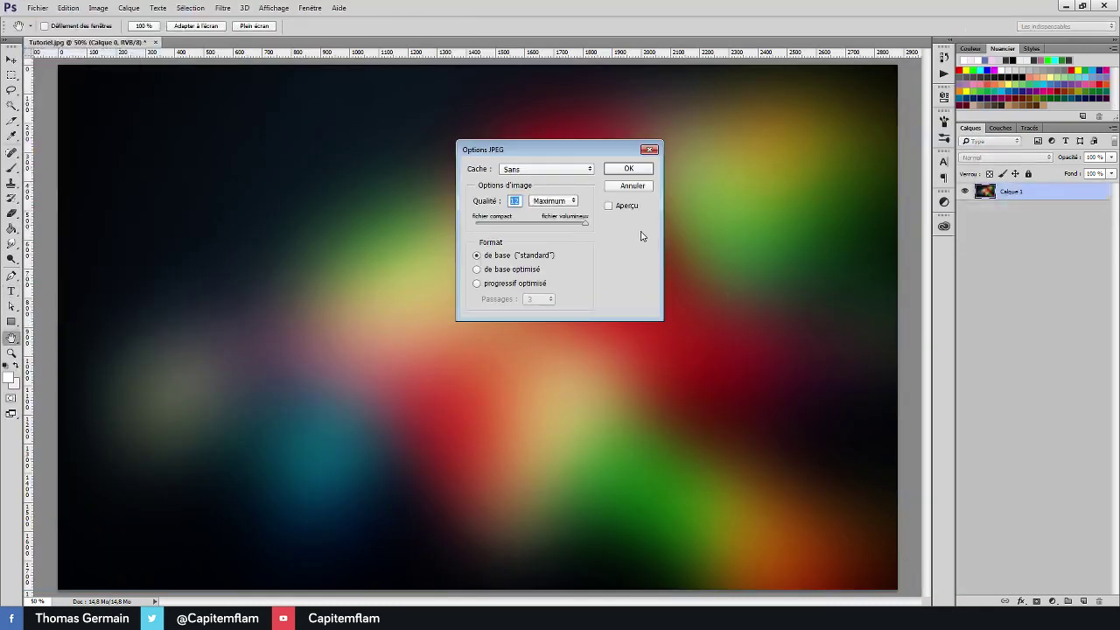
{"action": "left_click", "coordinate": [632, 169]}
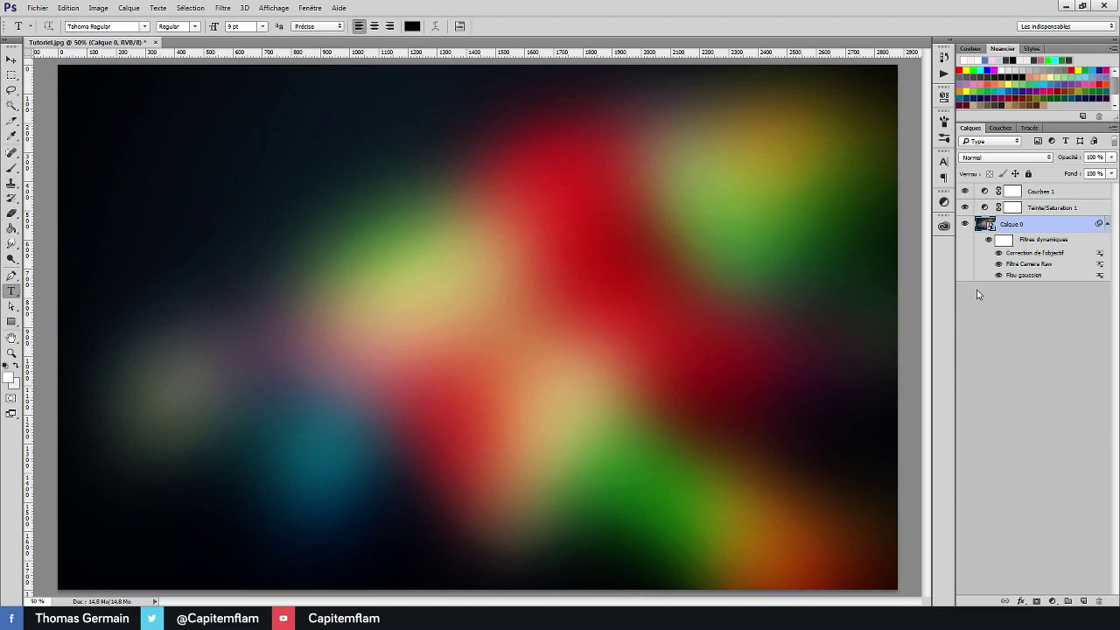
- Stop recording the Wallpaper action and select the Blurred action set
{"action": "left_click", "coordinate": [310, 8]}
{"action": "left_click", "coordinate": [332, 83]}
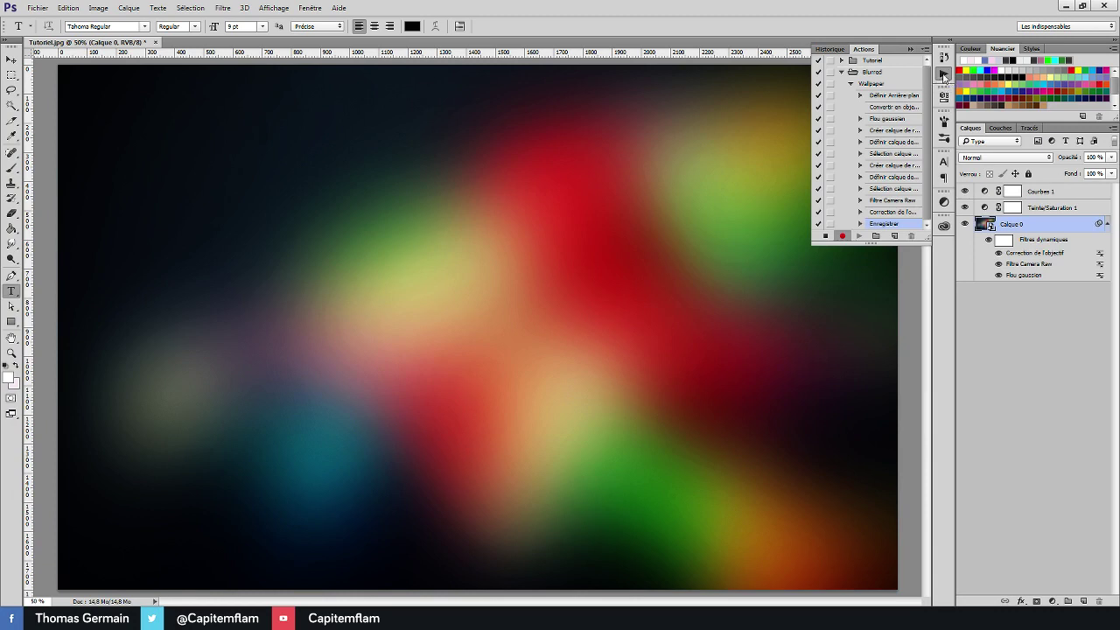
{"action": "left_click", "coordinate": [825, 235]}
{"action": "left_click", "coordinate": [852, 83]}
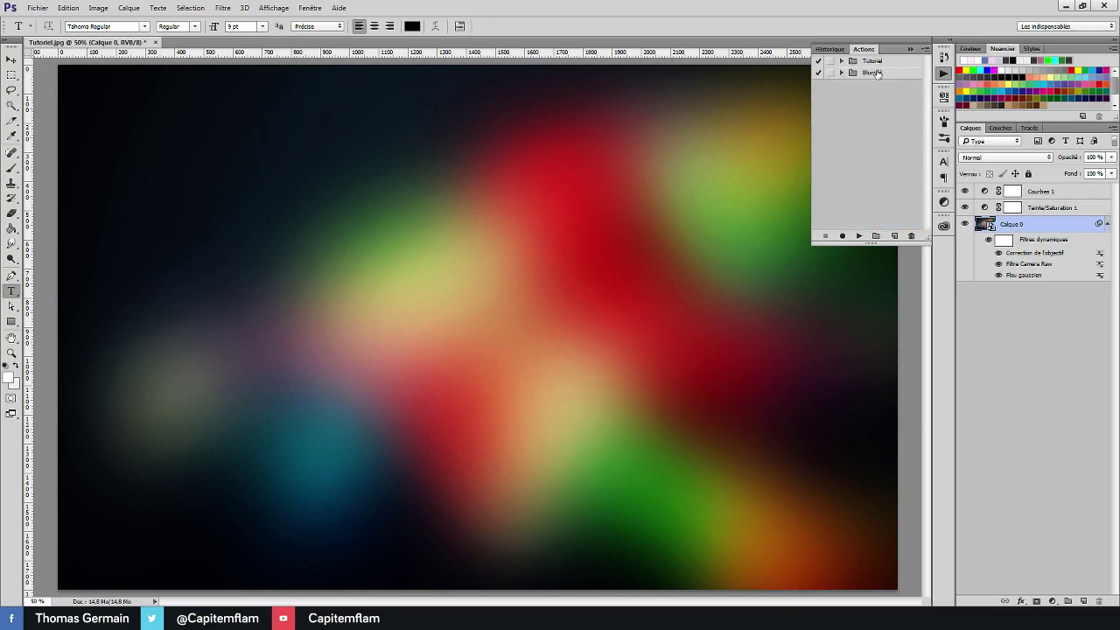
{"action": "left_click", "coordinate": [876, 74]}
- Save the Blurred action set as a file in the Tutoriel\Script folder
{"action": "left_click", "coordinate": [924, 50]}
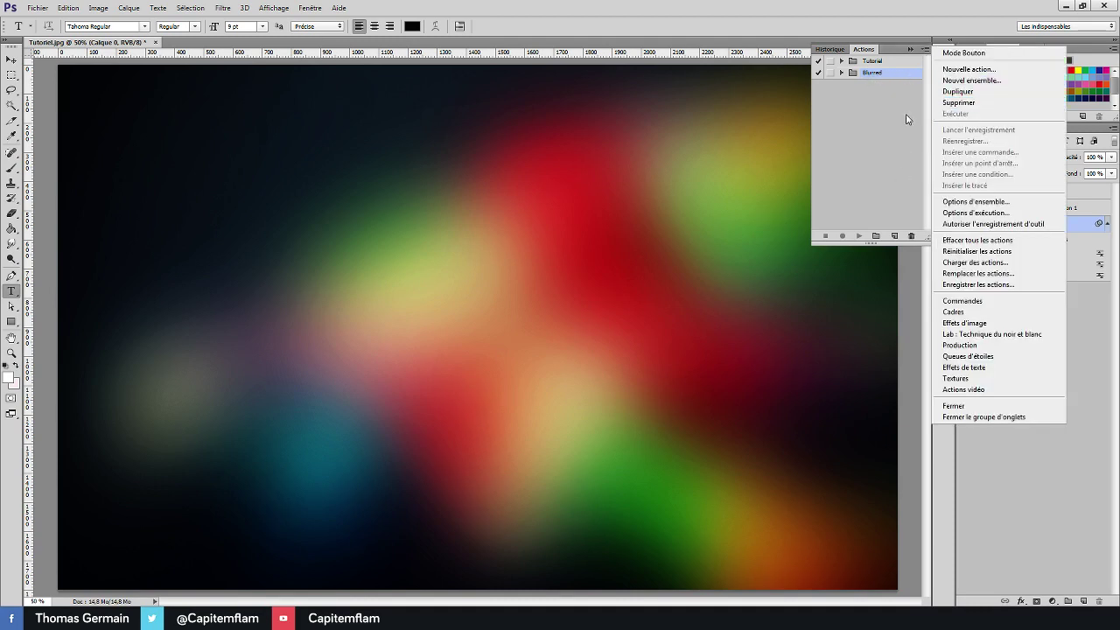
{"action": "left_click", "coordinate": [977, 286]}
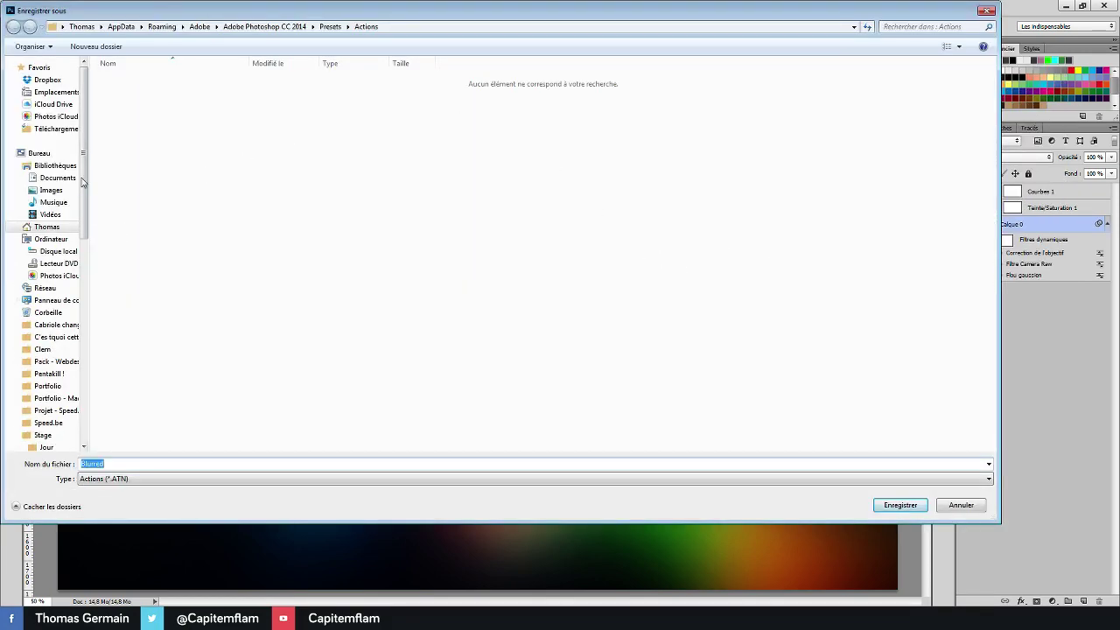
{"action": "left_click", "coordinate": [38, 153]}
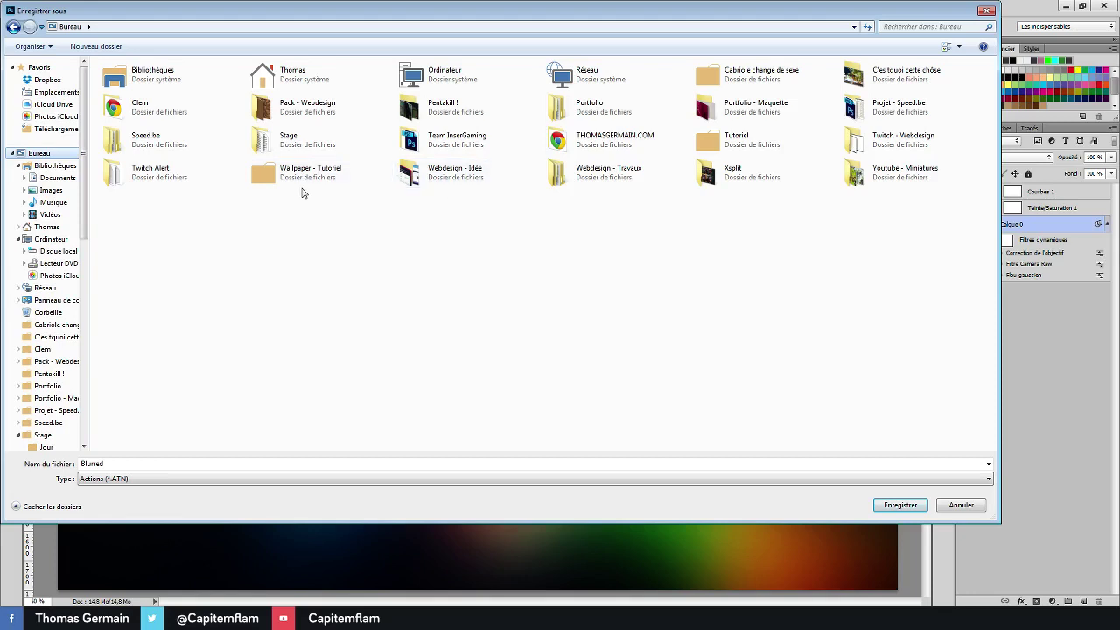
{"action": "double_click", "coordinate": [755, 145]}
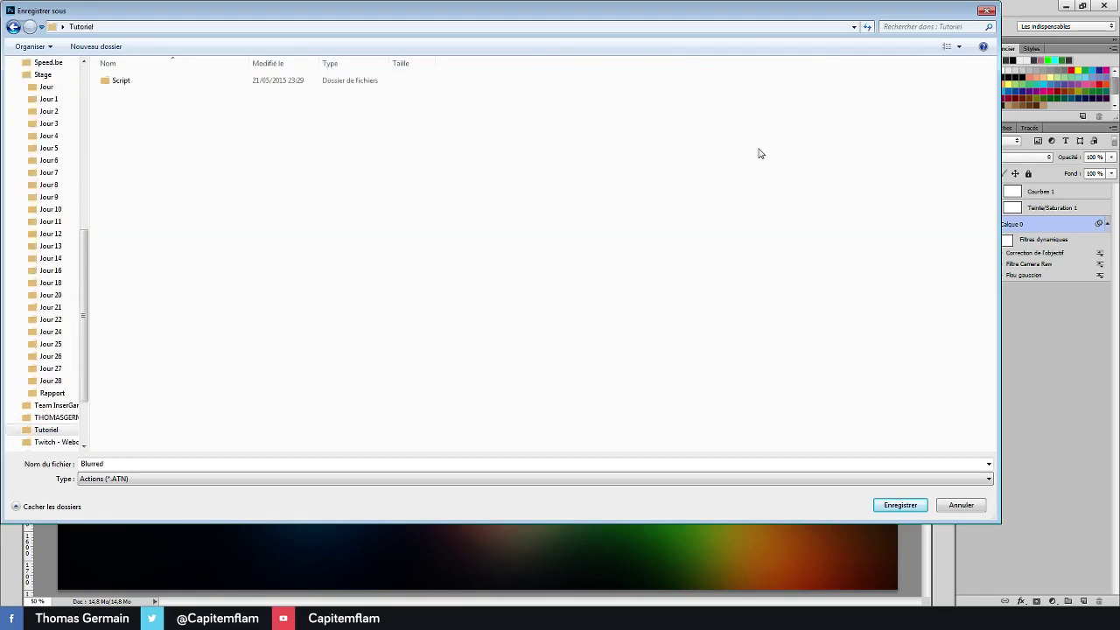
{"action": "double_click", "coordinate": [155, 80]}
{"action": "double_click", "coordinate": [184, 469]}
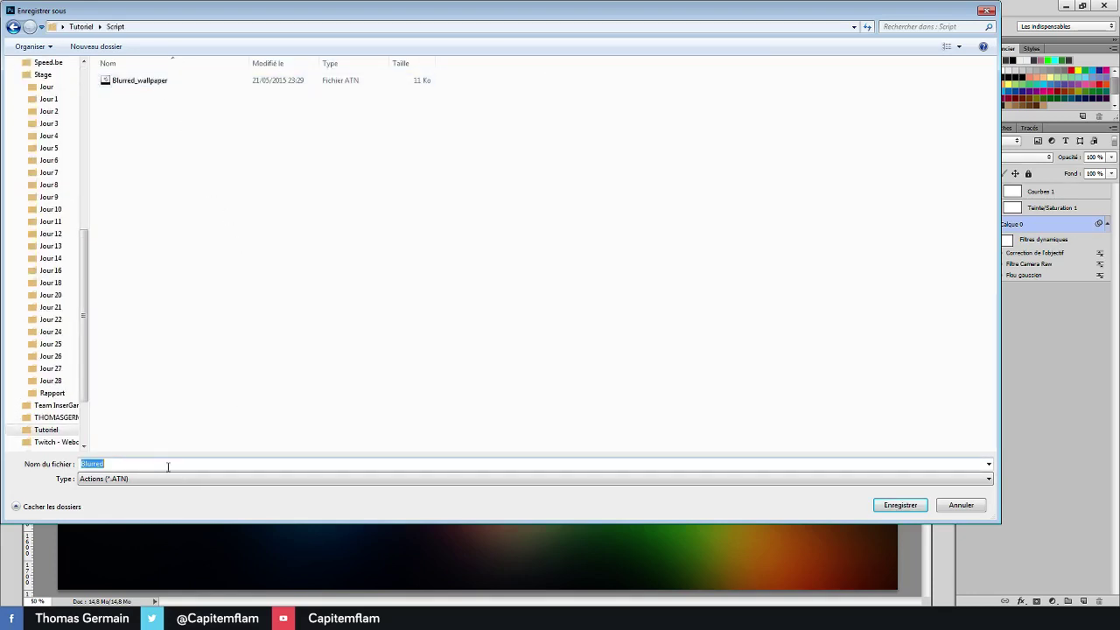
{"action": "left_click", "coordinate": [901, 504]}
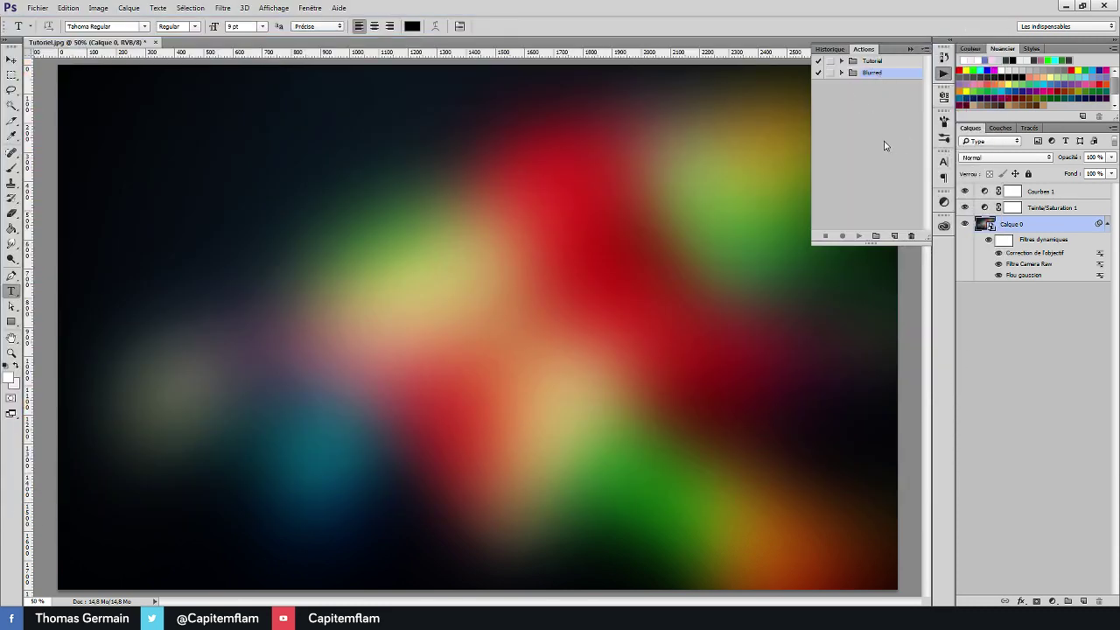
{"action": "left_click", "coordinate": [877, 112]}
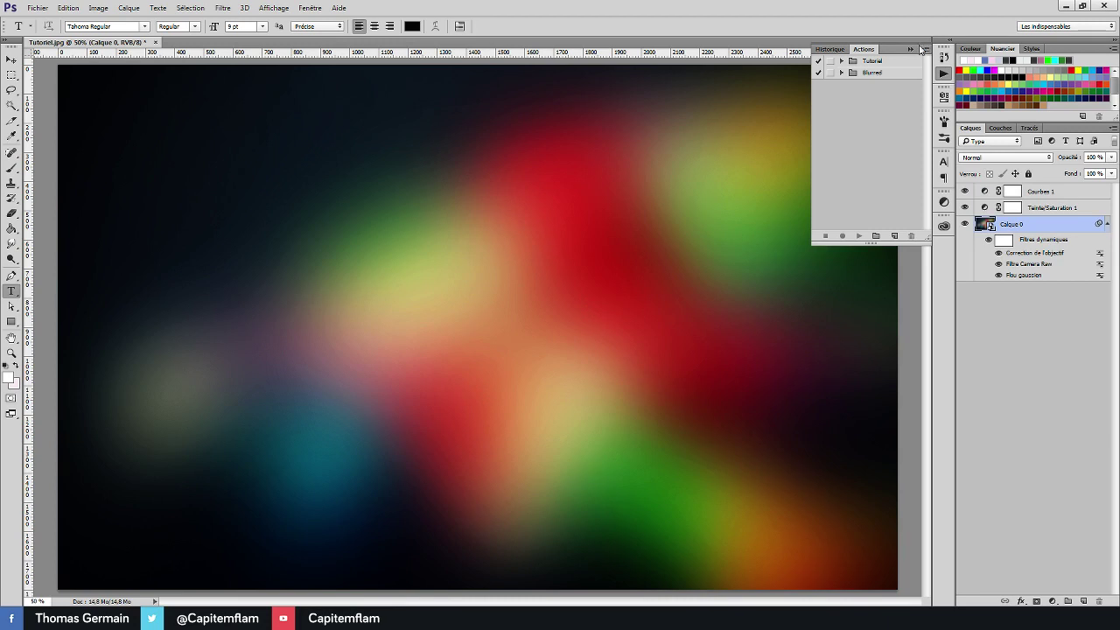
- Load the Blurred action file from Tutoriel\Script, then delete the duplicate Blurred set it adds
{"action": "left_click", "coordinate": [926, 49]}
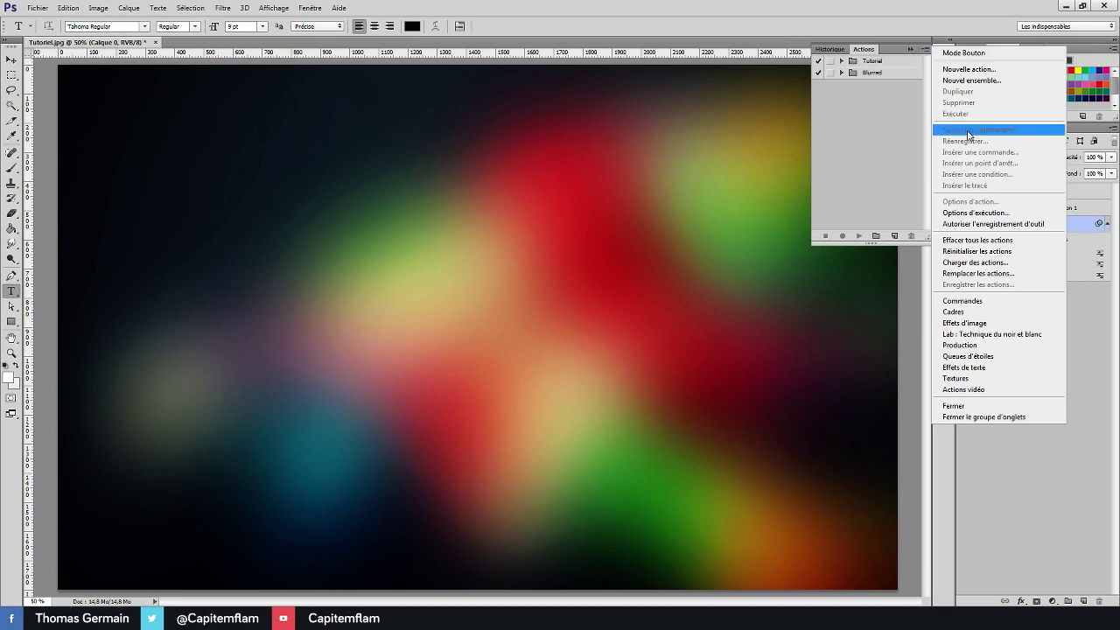
{"action": "left_click", "coordinate": [987, 264]}
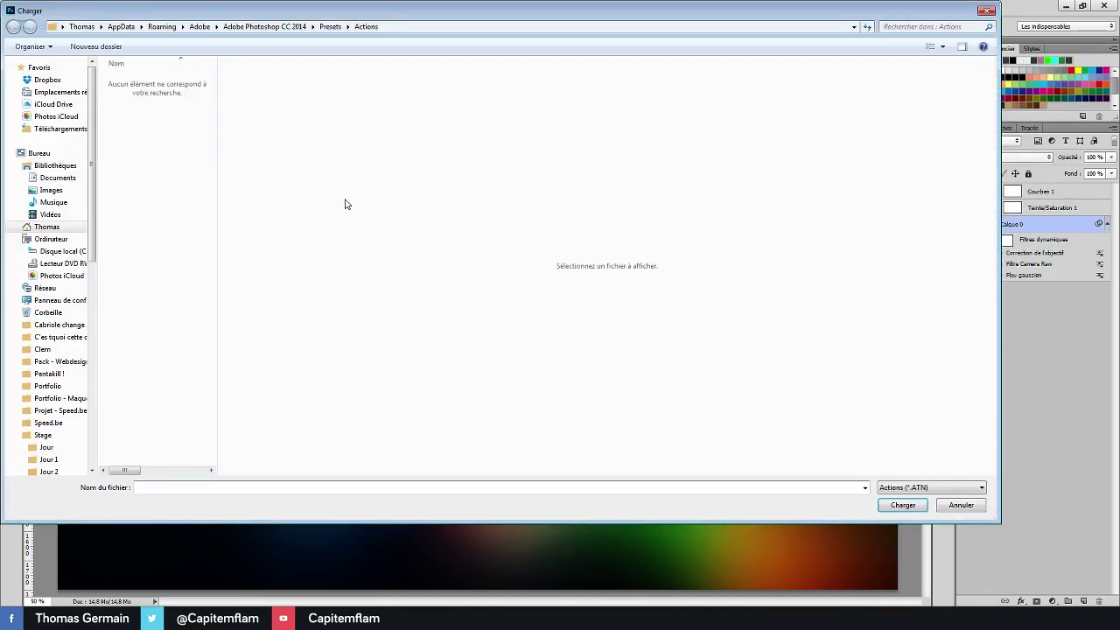
{"action": "left_click", "coordinate": [39, 154]}
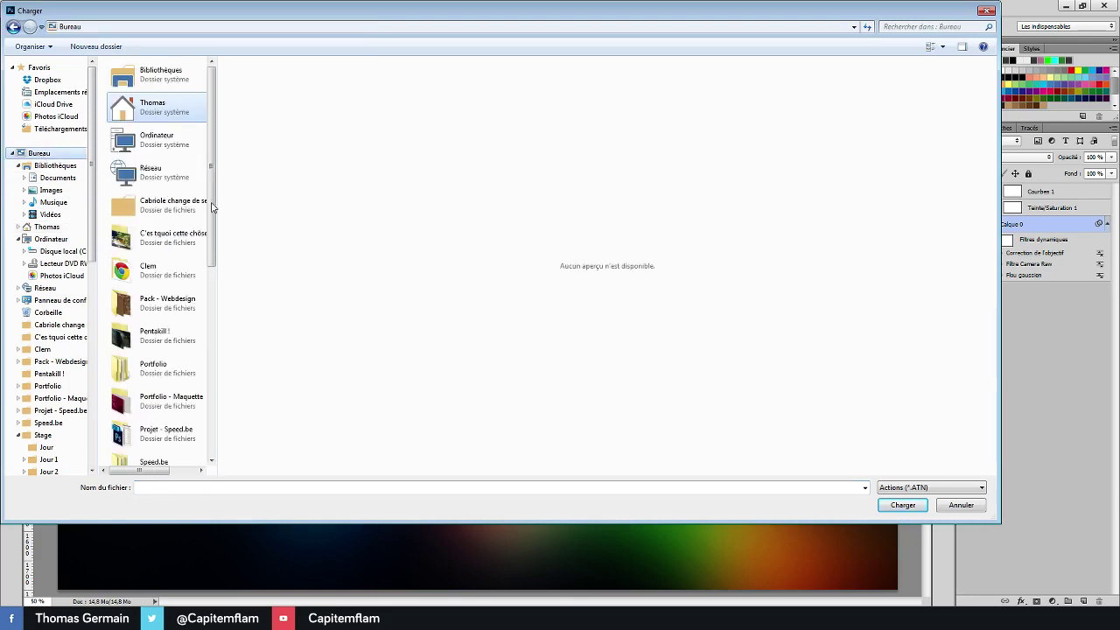
{"action": "left_click_drag", "start_coordinate": [215, 249], "coordinate": [213, 385]}
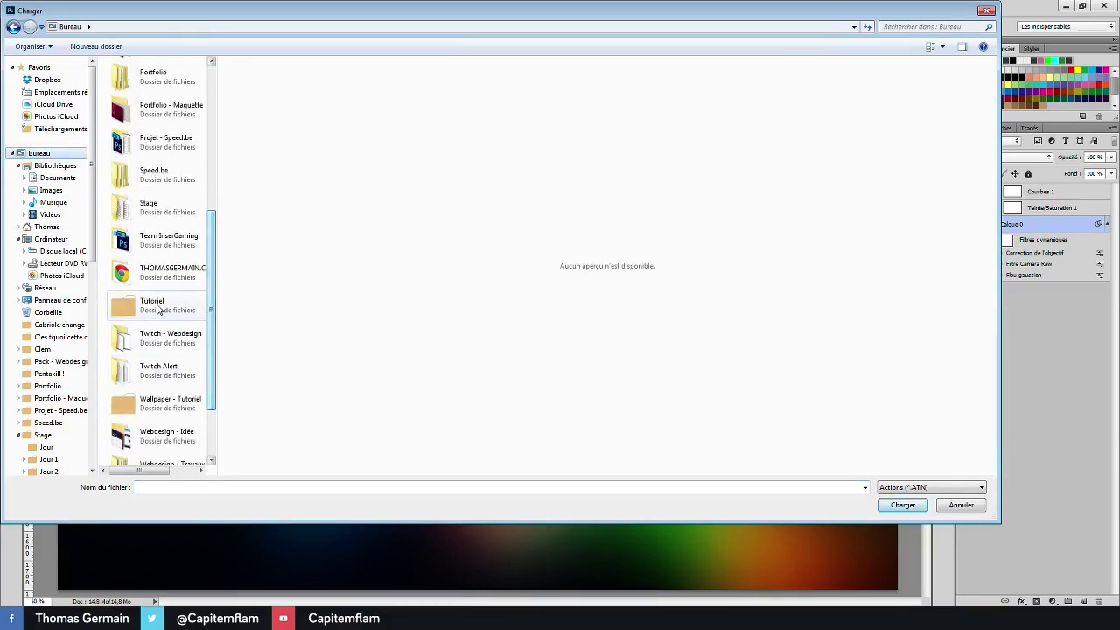
{"action": "double_click", "coordinate": [154, 308]}
{"action": "double_click", "coordinate": [141, 80]}
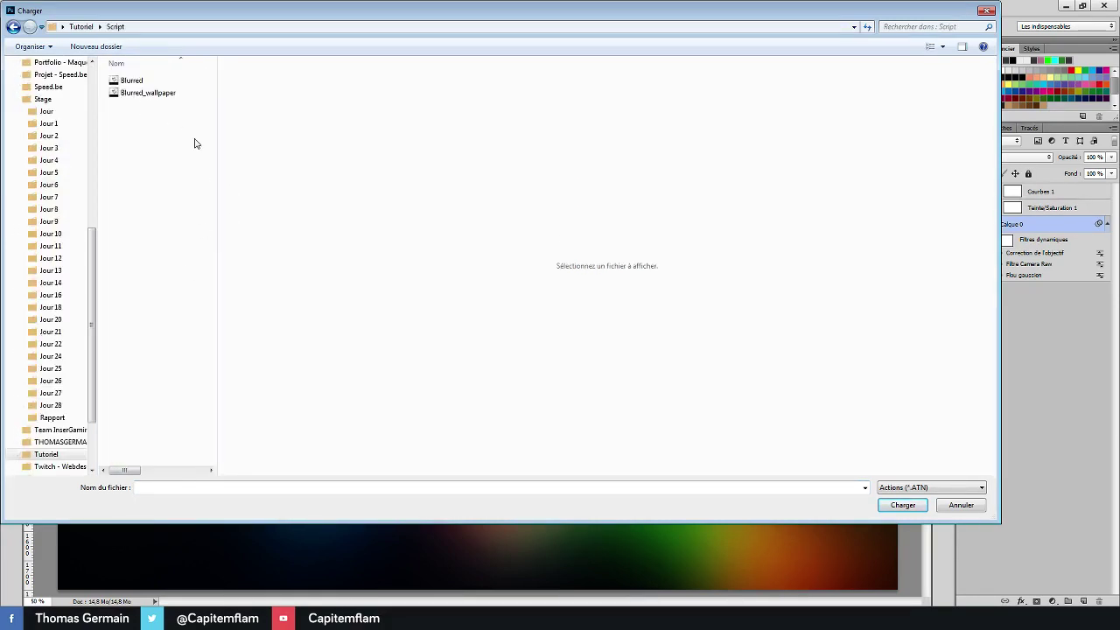
{"action": "left_click", "coordinate": [147, 92]}
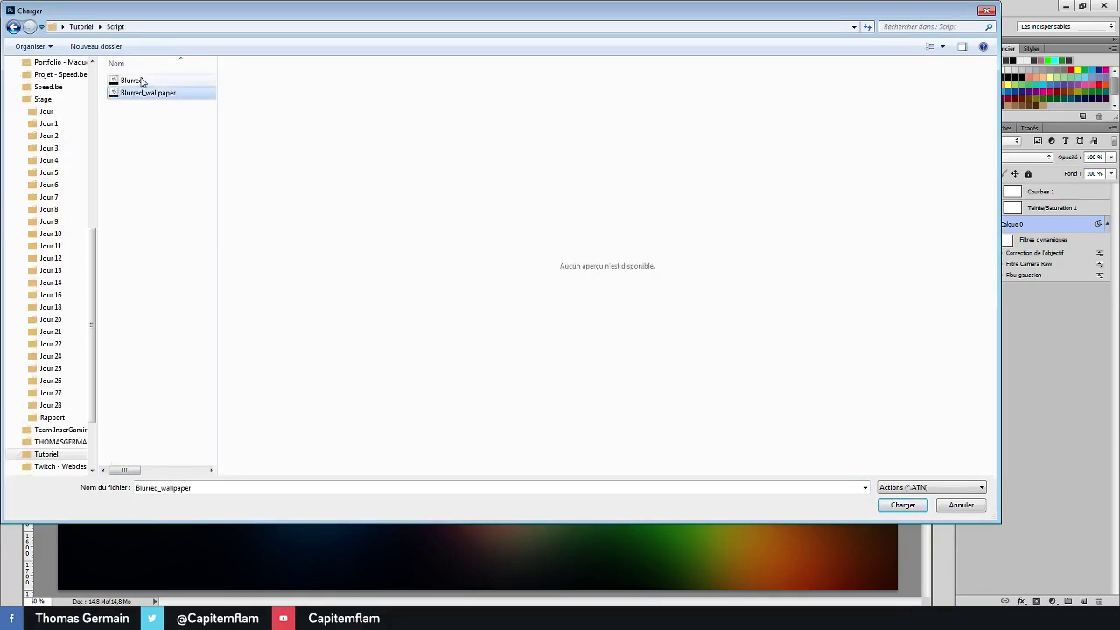
{"action": "left_click", "coordinate": [903, 505]}
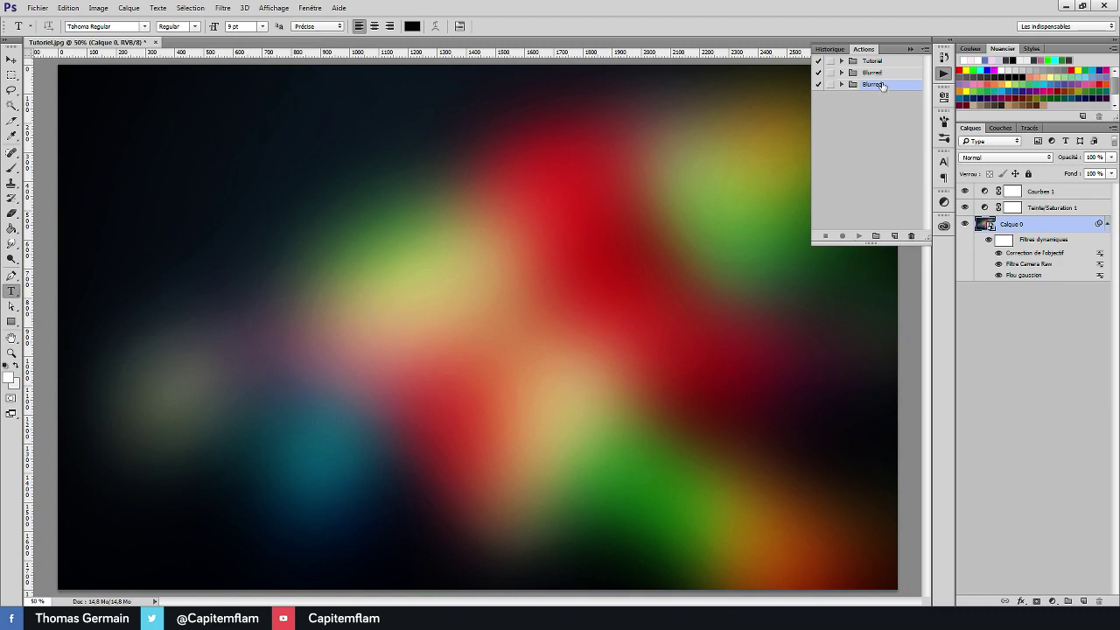
{"action": "left_click_drag", "start_coordinate": [884, 85], "coordinate": [911, 236]}
{"action": "left_click", "coordinate": [911, 49]}
- Close the Tutoriel.jpg document without saving changes
{"action": "left_click", "coordinate": [1033, 322]}
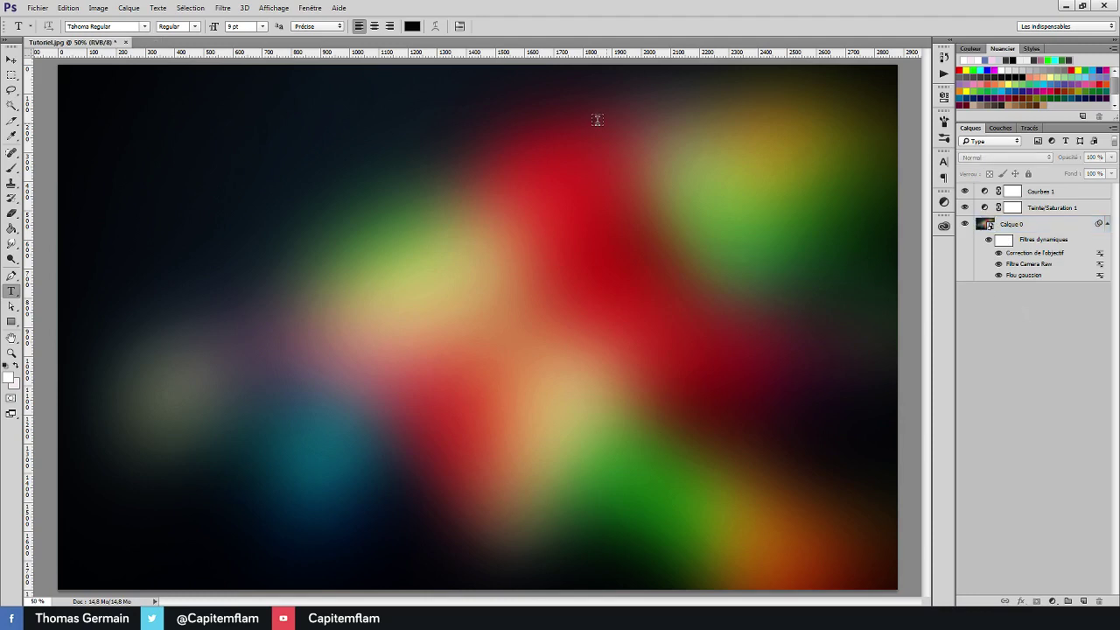
{"action": "left_click", "coordinate": [125, 42]}
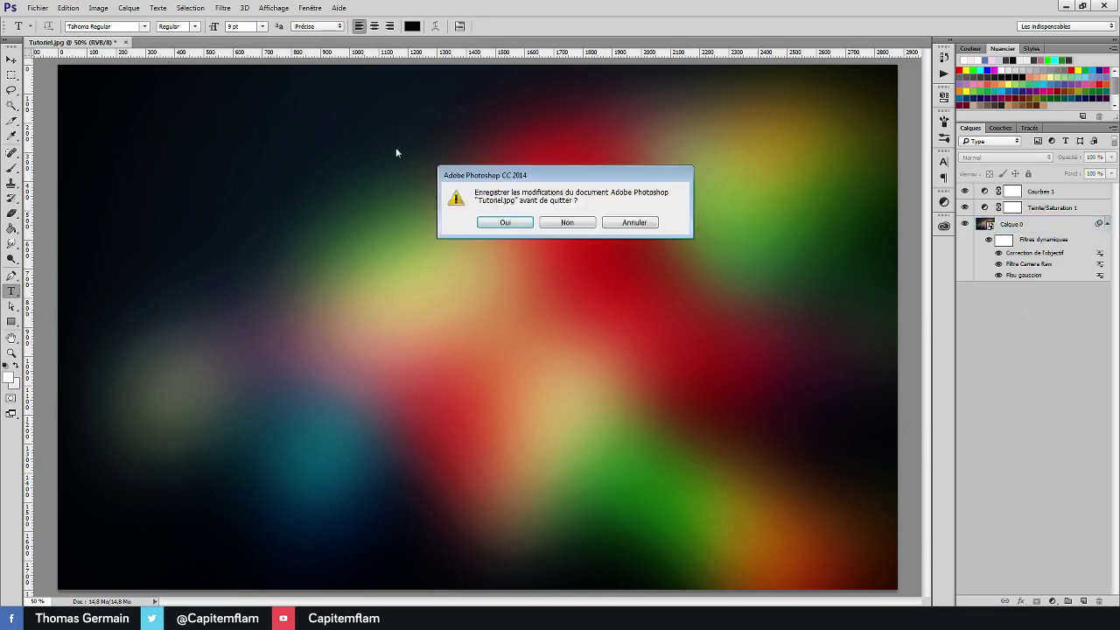
{"action": "left_click", "coordinate": [576, 222]}
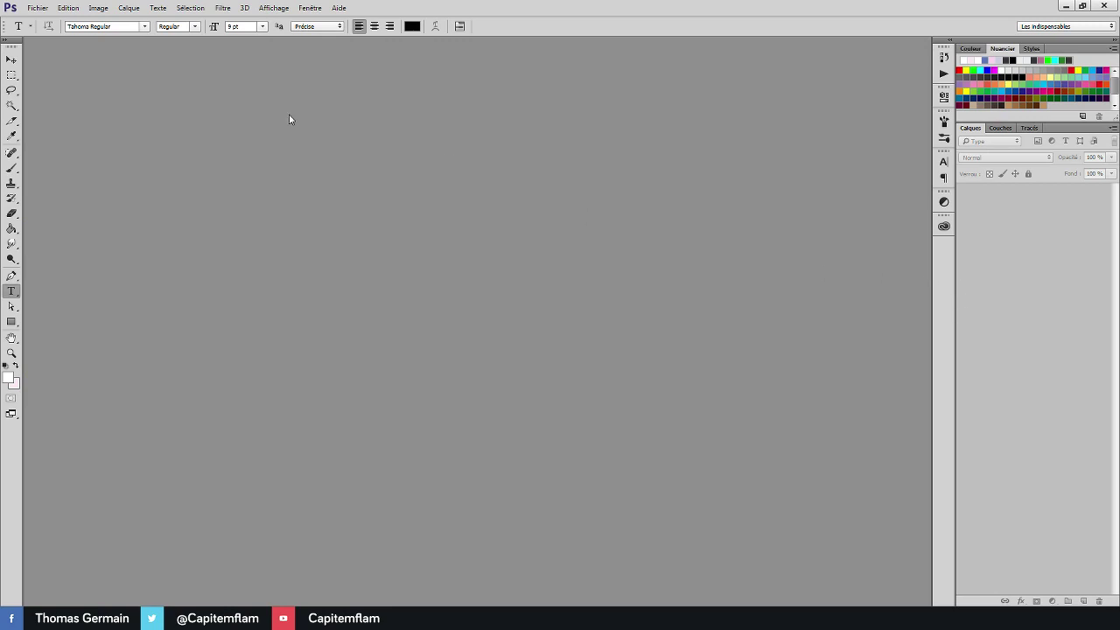
- Delete the test Tutoriel image from the Blurred folder and close Explorer
{"action": "left_click", "coordinate": [150, 602]}
{"action": "double_click", "coordinate": [245, 162]}
{"action": "left_click", "coordinate": [249, 163]}
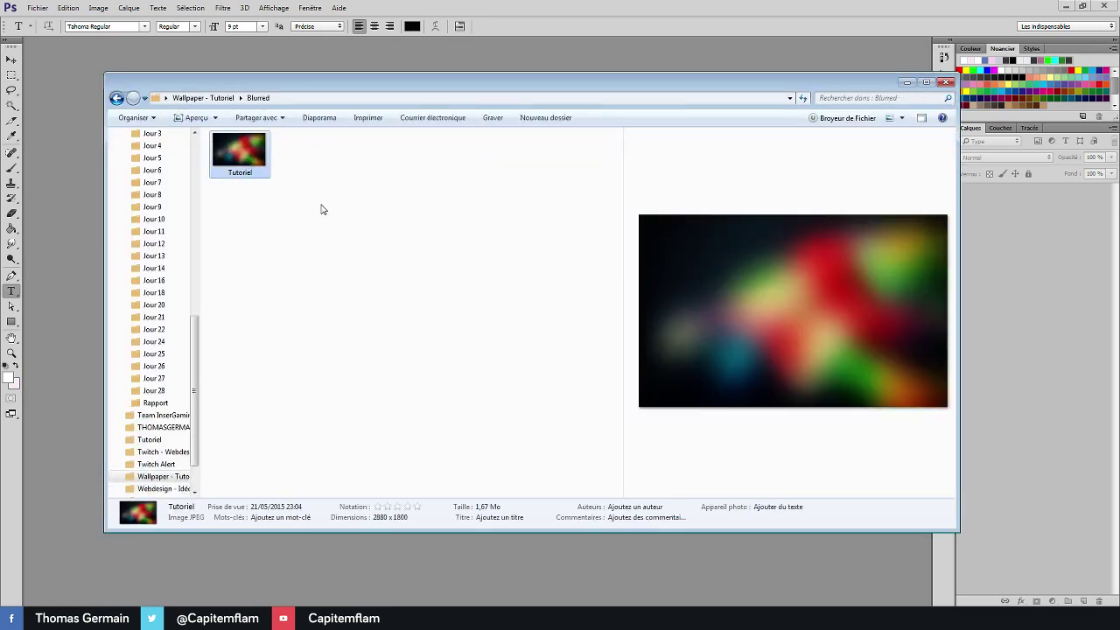
{"action": "key", "text": "Delete"}
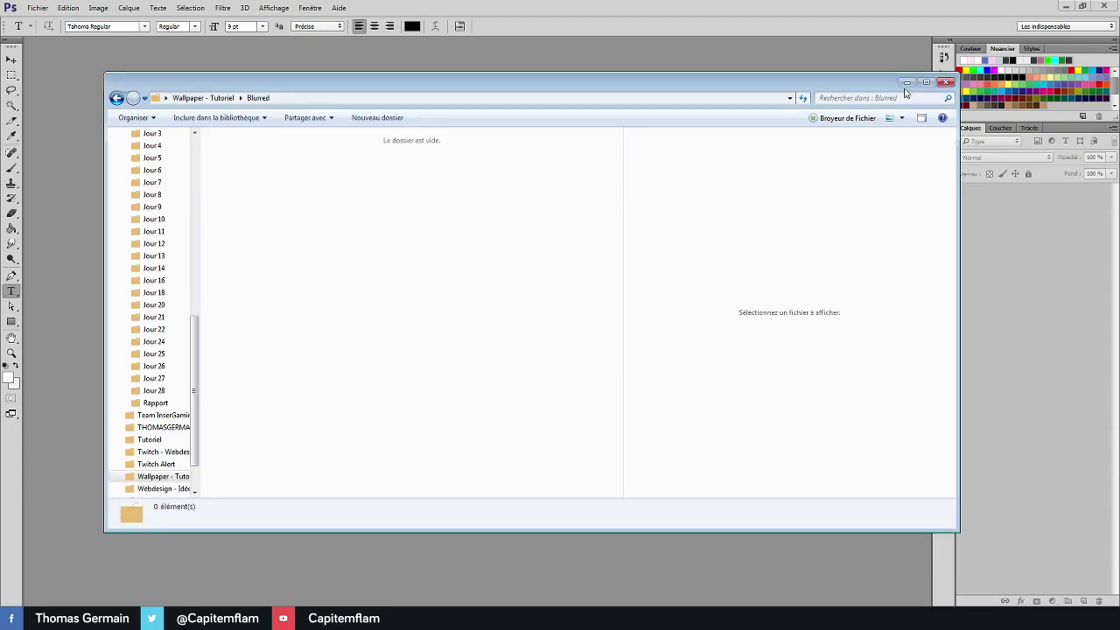
{"action": "left_click", "coordinate": [906, 82]}
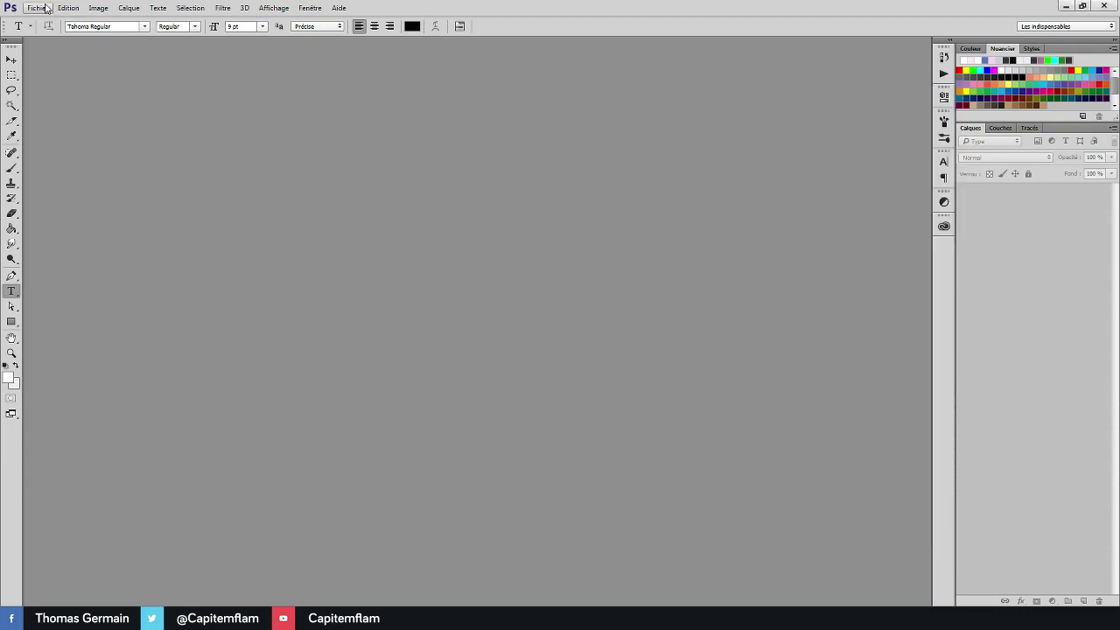
{"action": "left_click", "coordinate": [68, 8]}
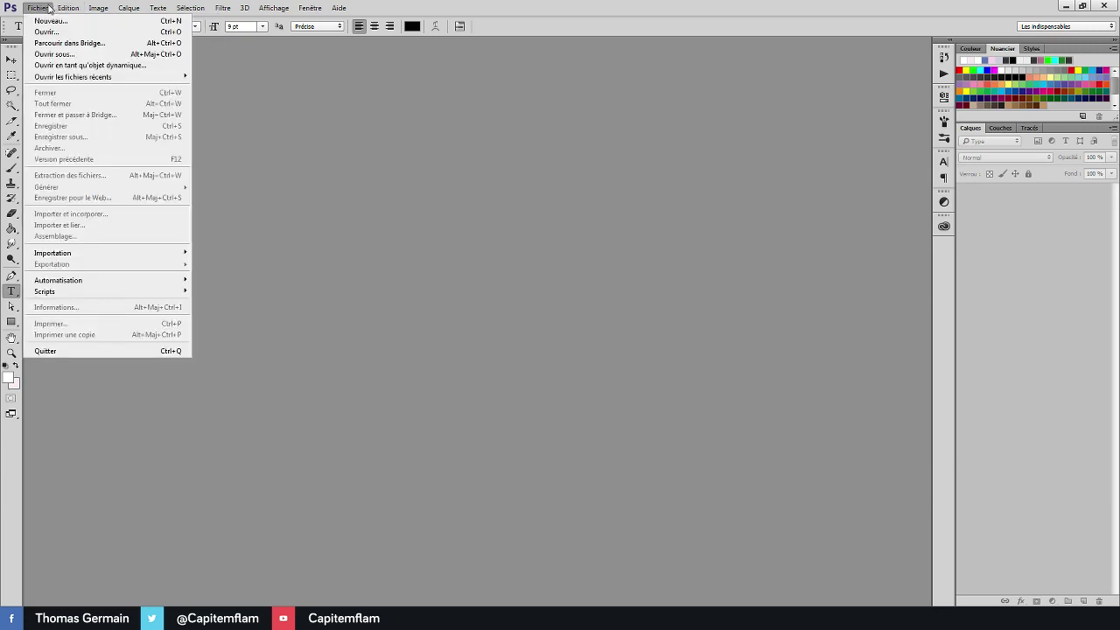
{"action": "mouse_move", "coordinate": [105, 280]}
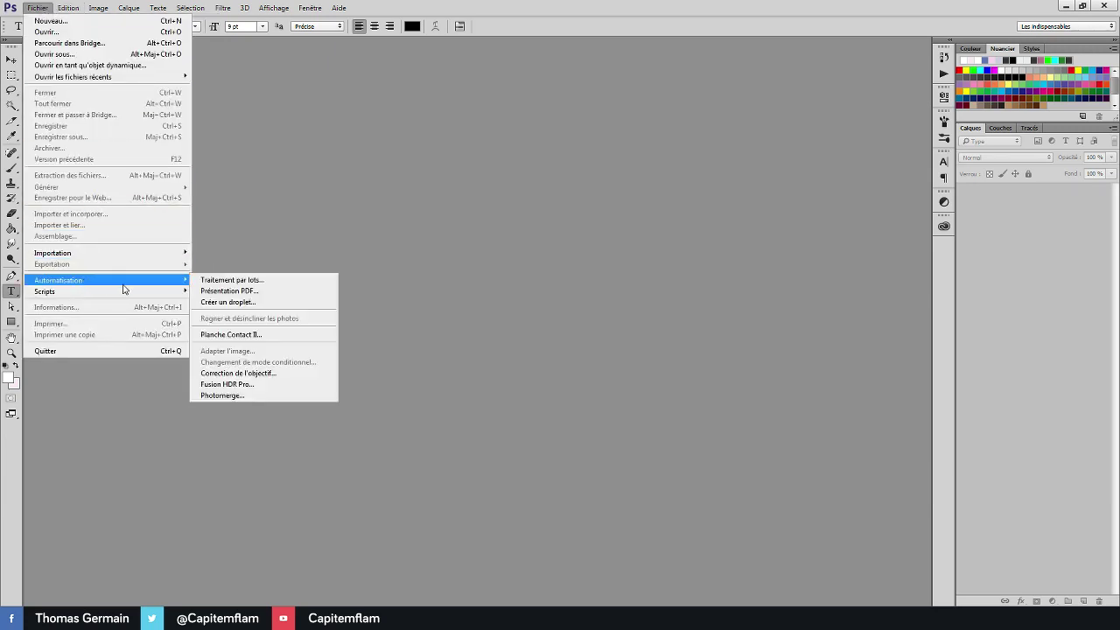
- In Batch, choose the Blurred action set with its Wallpaper action
{"action": "left_click", "coordinate": [270, 282]}
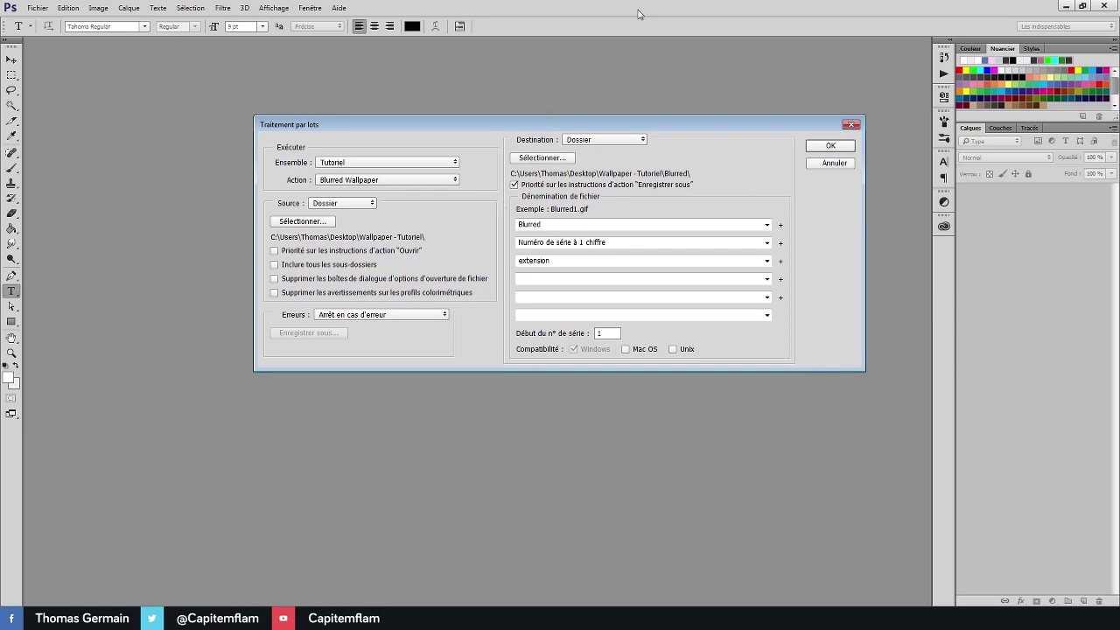
{"action": "left_click", "coordinate": [443, 163]}
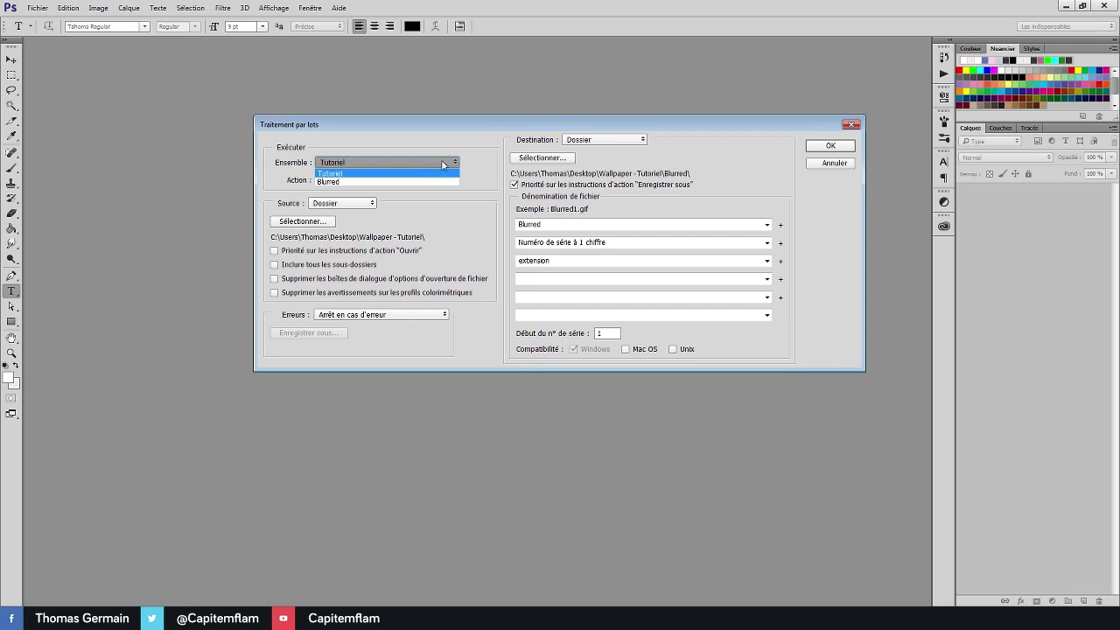
{"action": "left_click", "coordinate": [335, 182]}
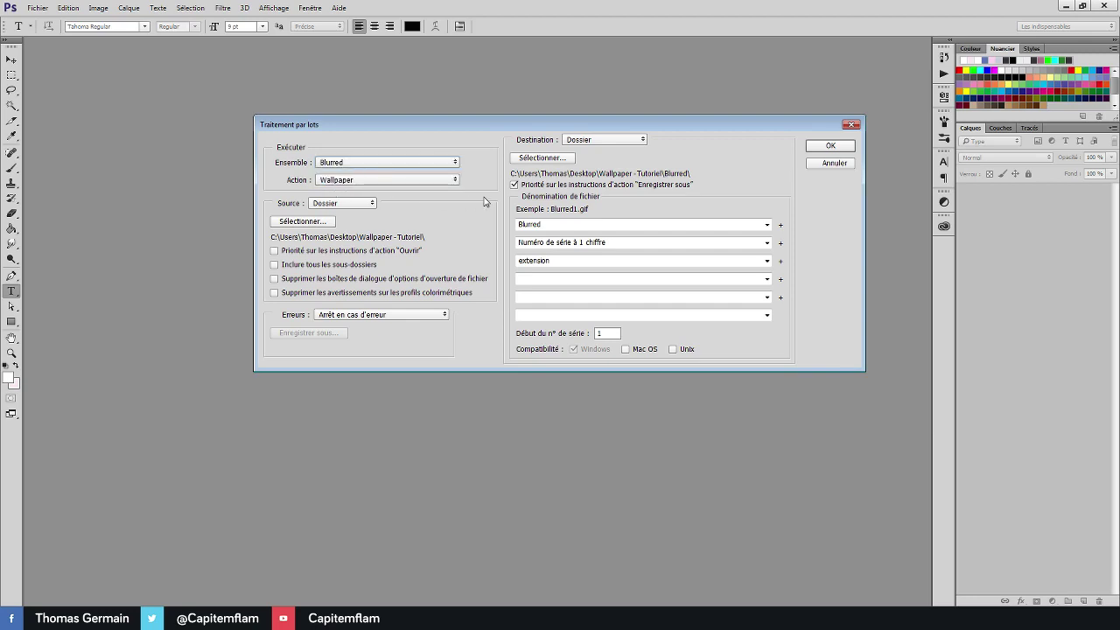
{"action": "left_click", "coordinate": [378, 181]}
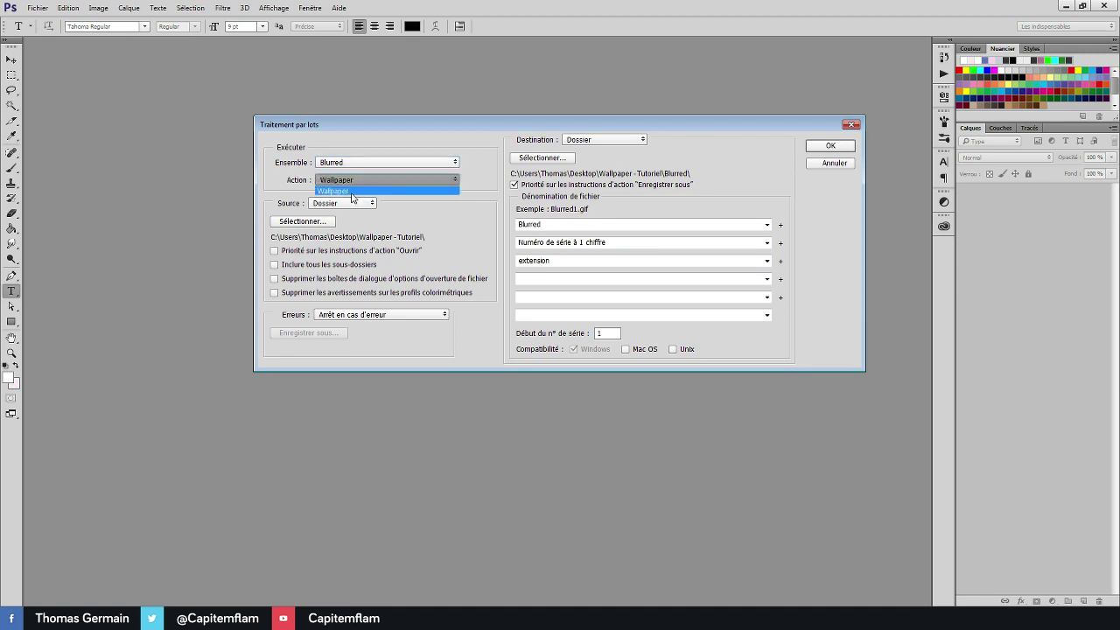
{"action": "left_click", "coordinate": [340, 191]}
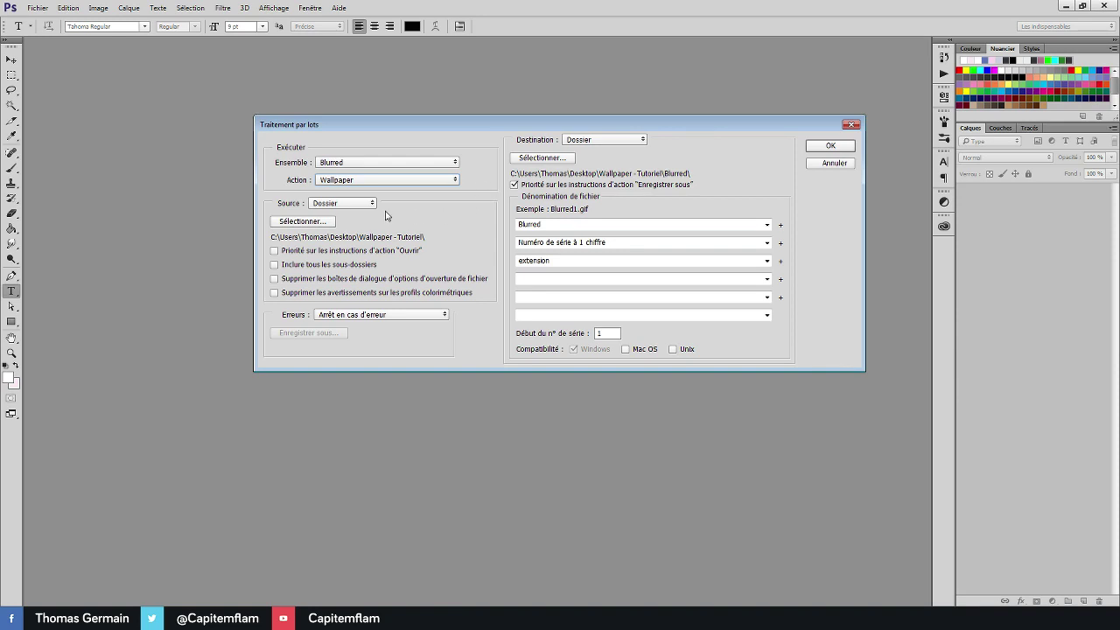
- Use Folder as the source and select the Wallpaper - Tutoriel folder
{"action": "left_click", "coordinate": [355, 206]}
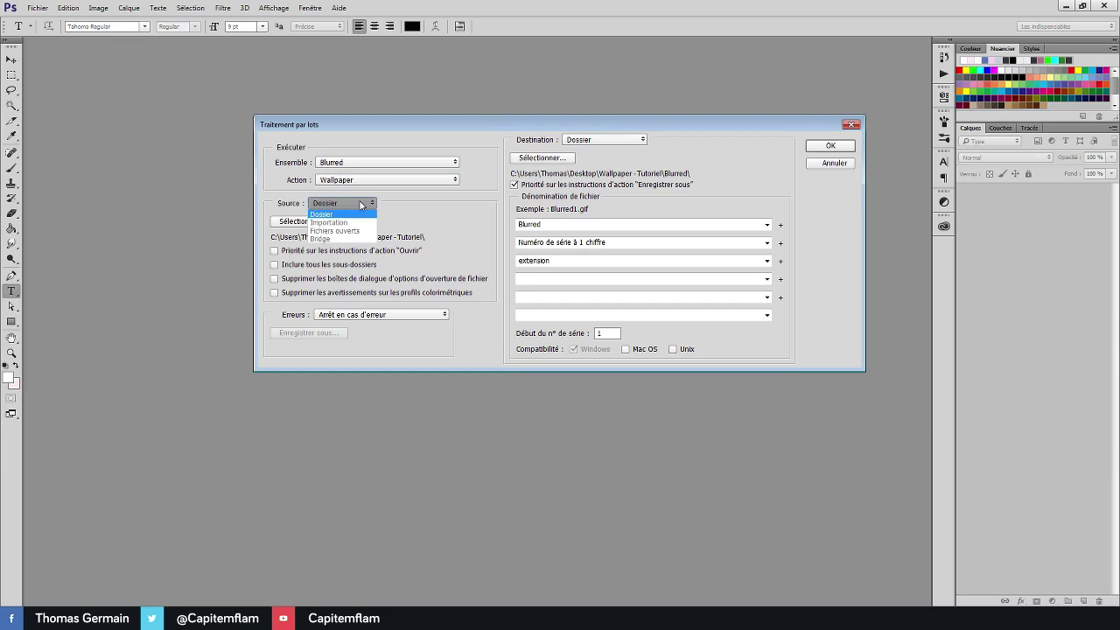
{"action": "left_click", "coordinate": [442, 221]}
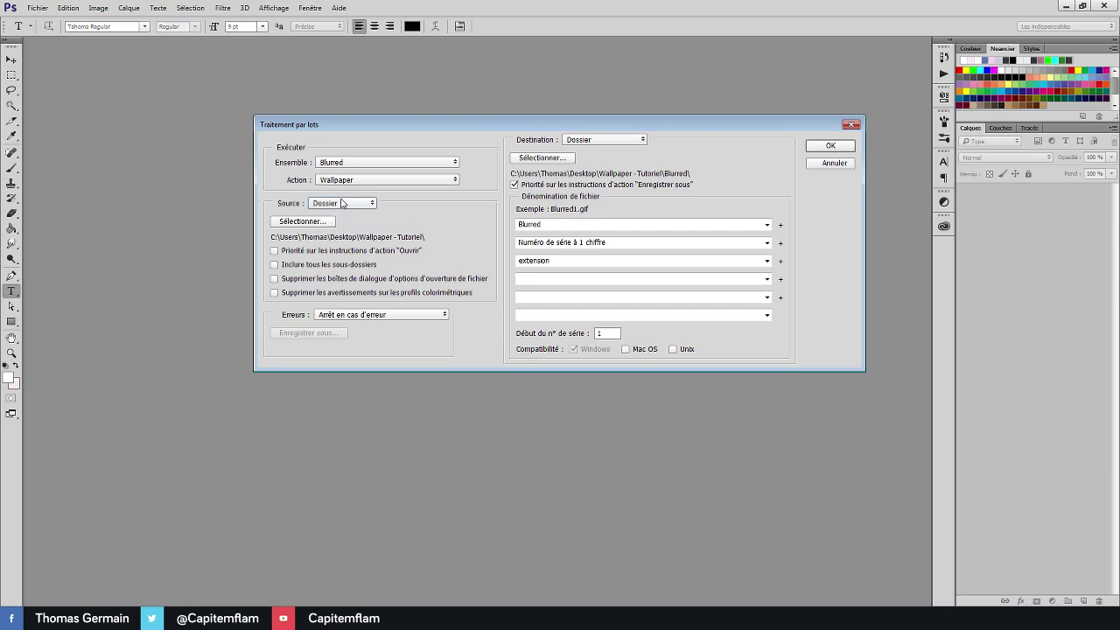
{"action": "left_click", "coordinate": [322, 222]}
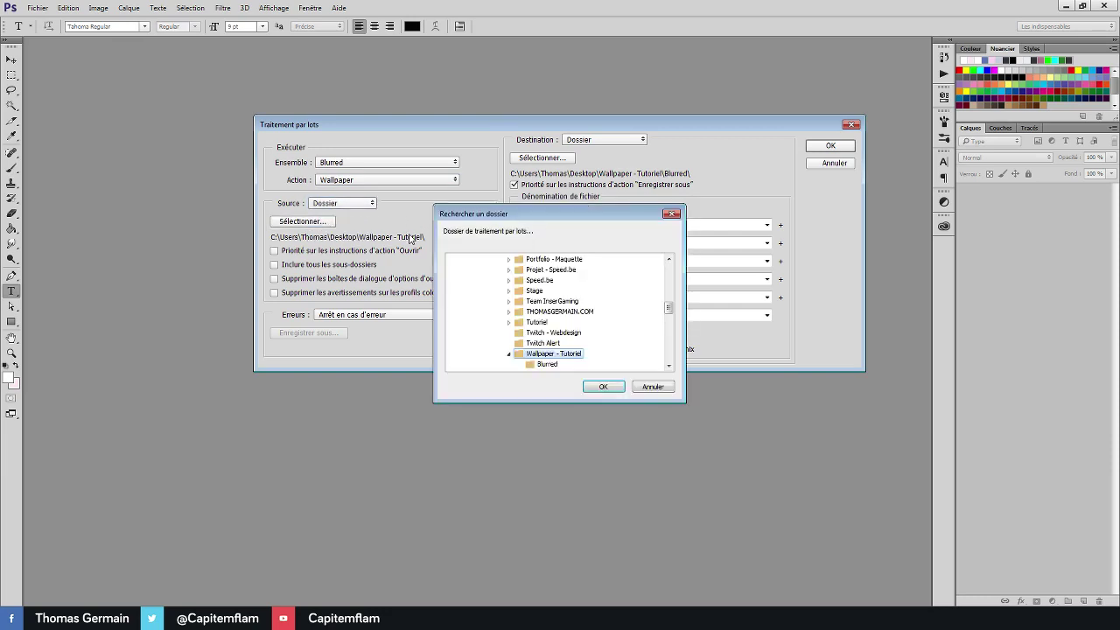
{"action": "scroll", "coordinate": [672, 315], "scroll_direction": "down", "scroll_amount": 2}
{"action": "scroll", "coordinate": [670, 317], "scroll_direction": "down", "scroll_amount": 1}
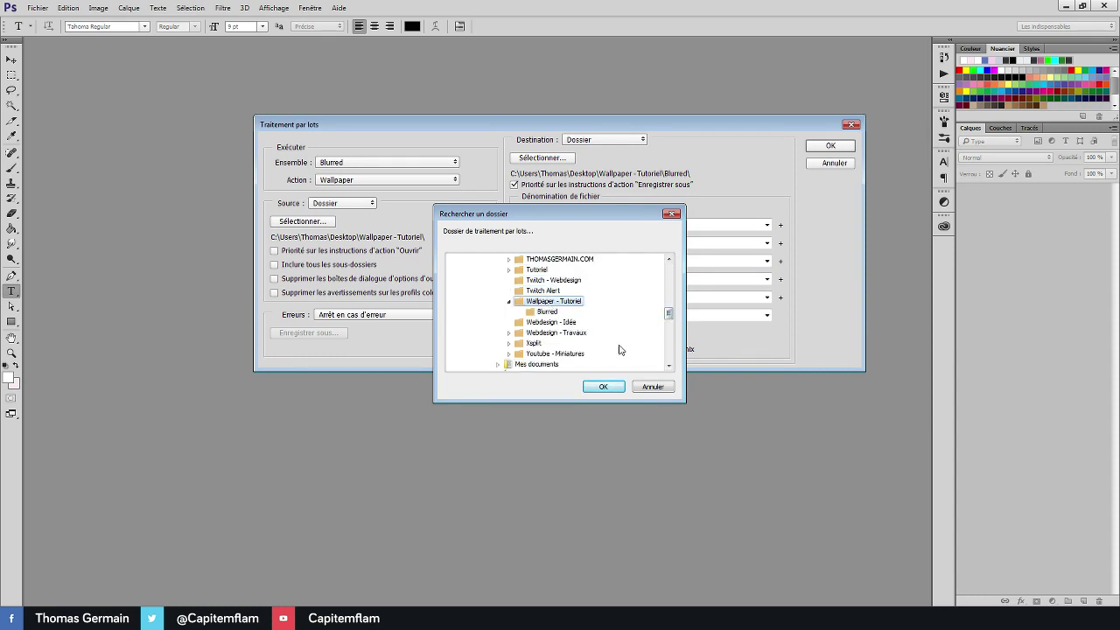
{"action": "left_click", "coordinate": [601, 389]}
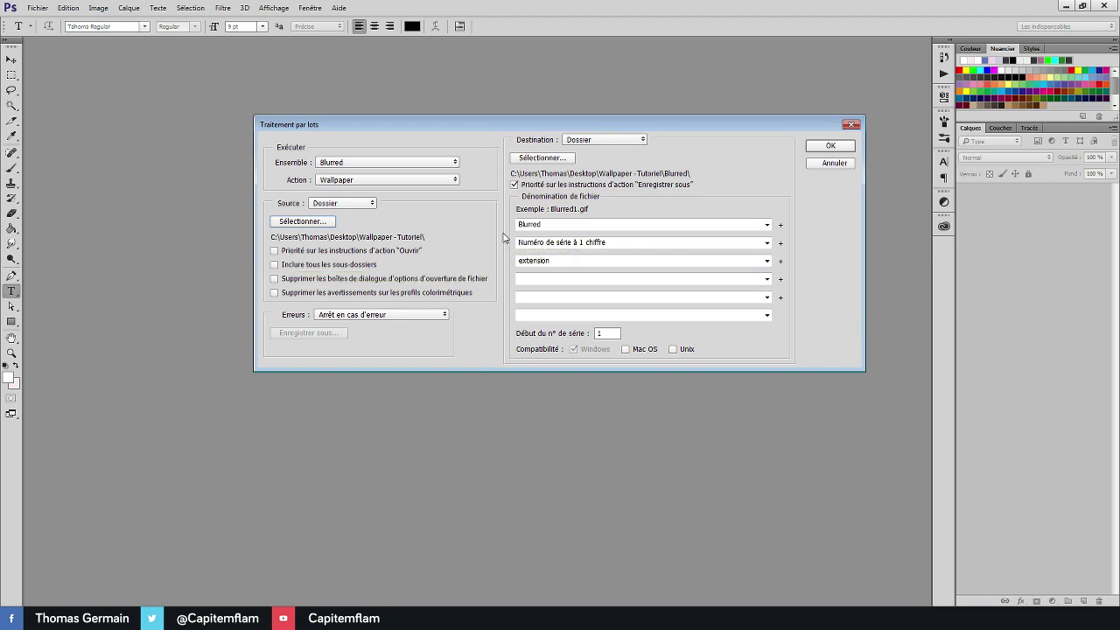
{"action": "left_click", "coordinate": [626, 141]}
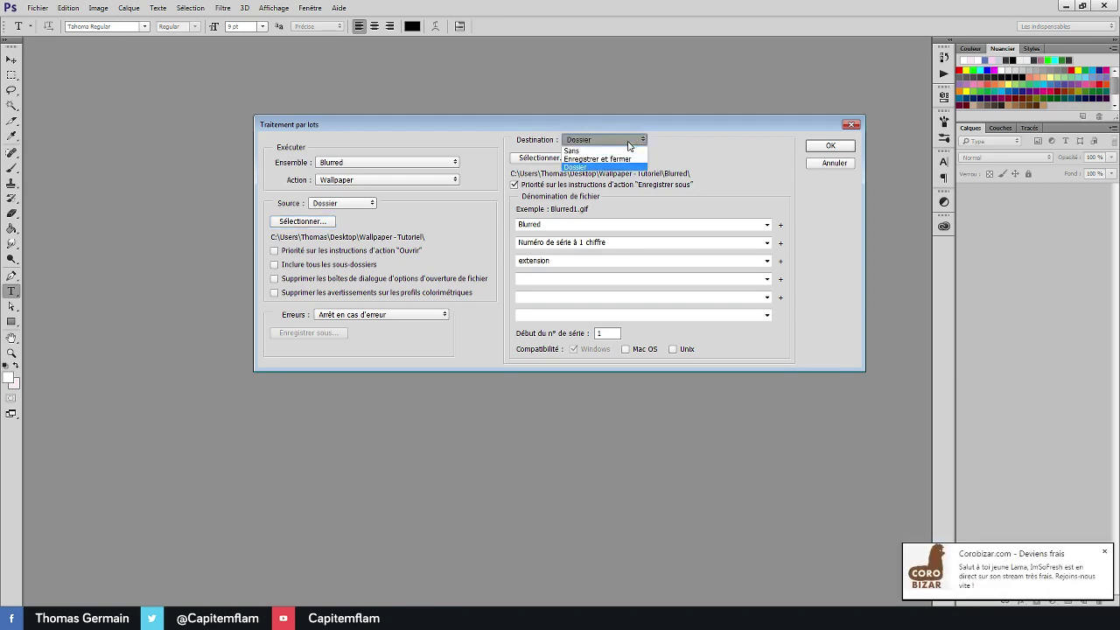
{"action": "left_click", "coordinate": [628, 169]}
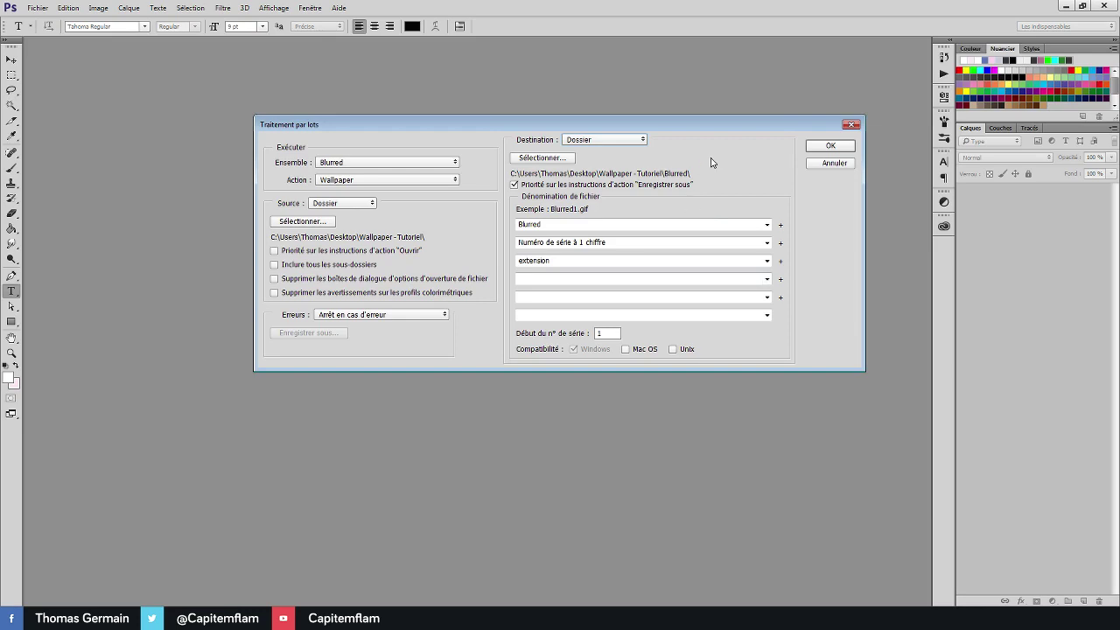
{"action": "left_click", "coordinate": [546, 161]}
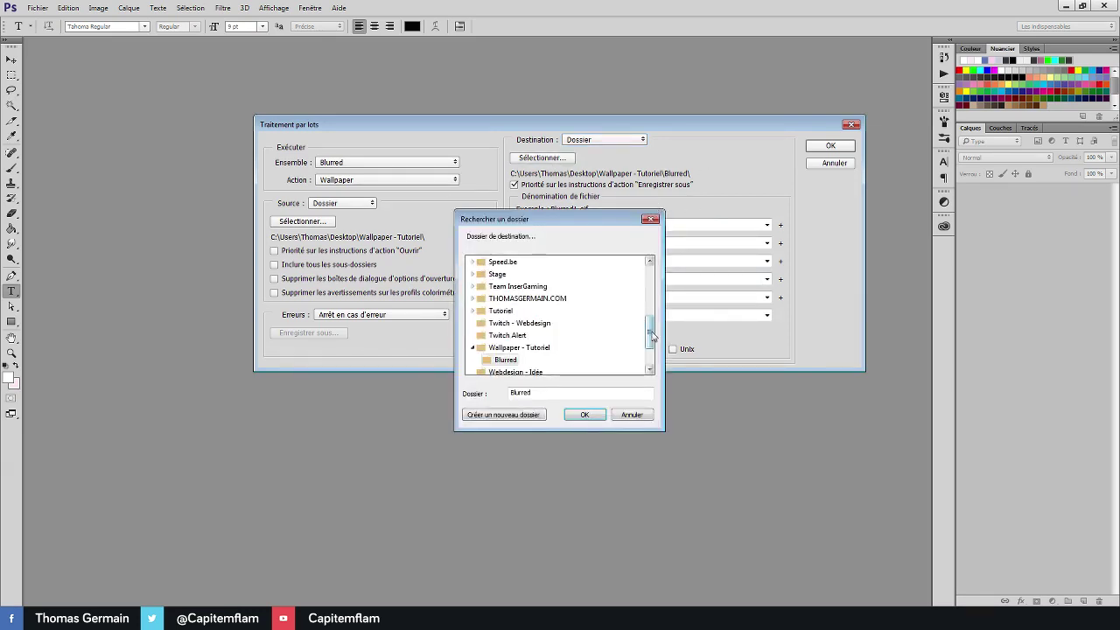
{"action": "scroll", "coordinate": [650, 334], "scroll_direction": "down", "scroll_amount": 1}
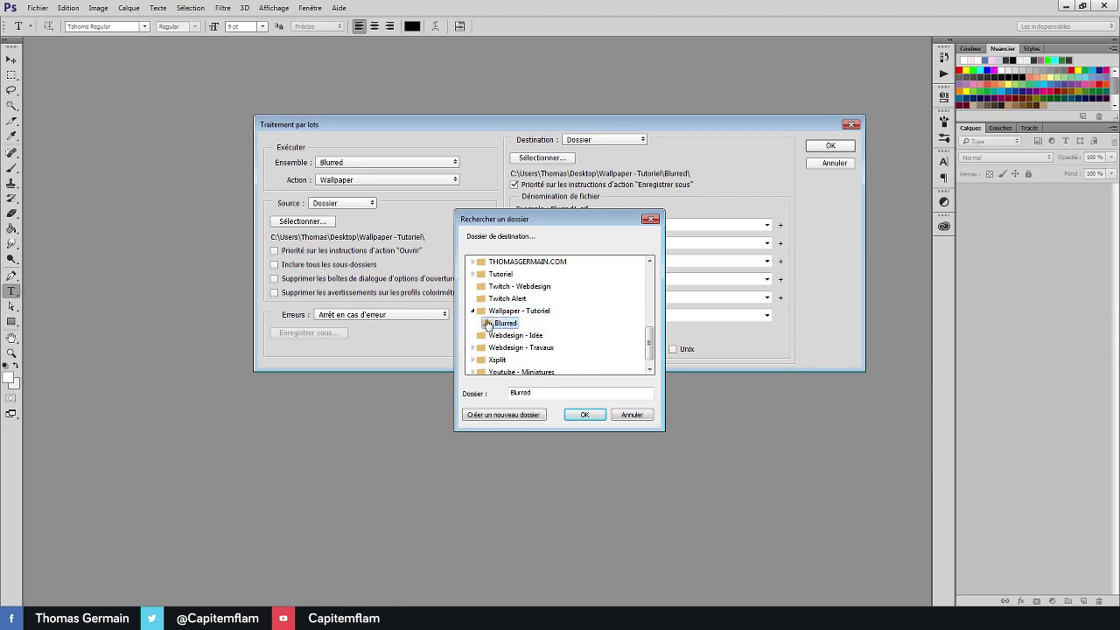
{"action": "left_click", "coordinate": [585, 415]}
{"action": "left_click", "coordinate": [585, 416]}
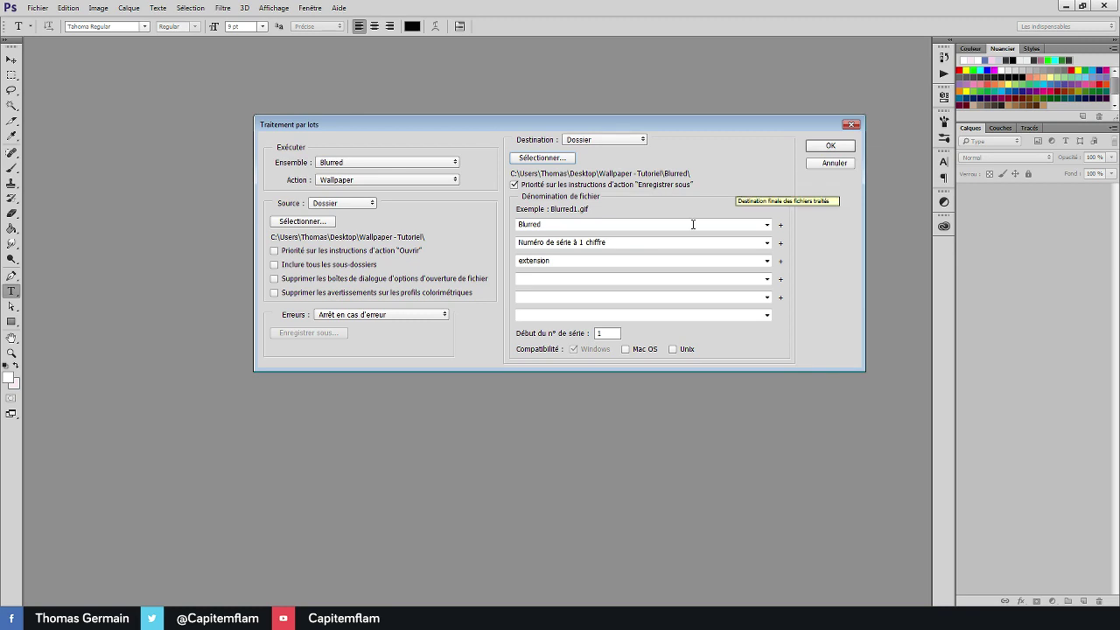
- Rearrange the batch file-naming fields, removing the third part and clearing the first
{"action": "left_click", "coordinate": [767, 260]}
{"action": "left_click", "coordinate": [560, 261]}
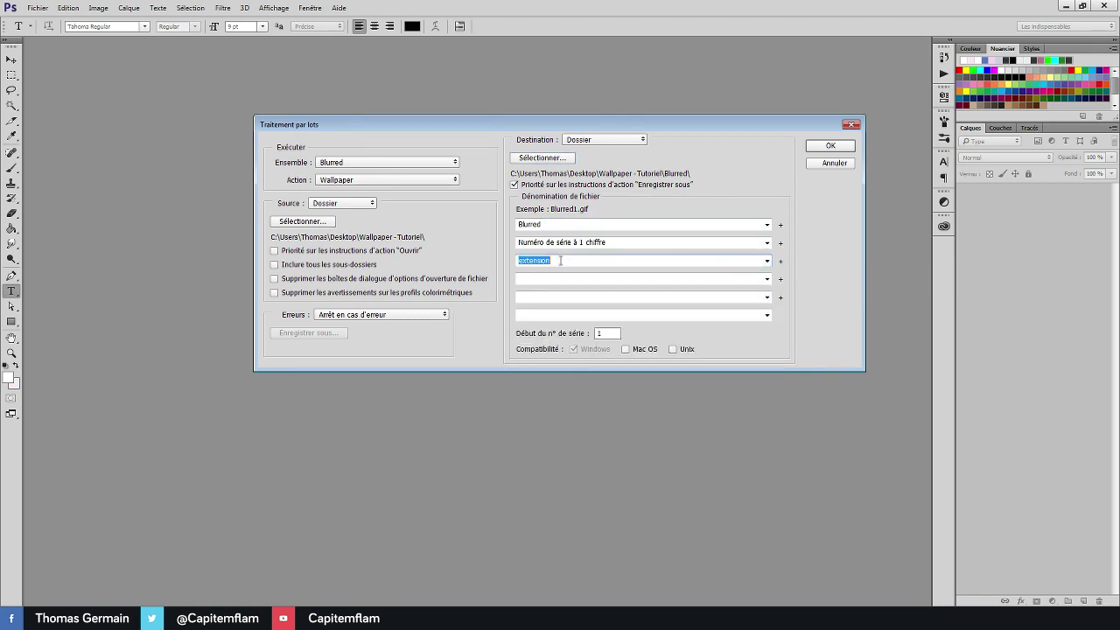
{"action": "left_click", "coordinate": [775, 261]}
{"action": "left_click", "coordinate": [612, 415]}
{"action": "left_click", "coordinate": [766, 242]}
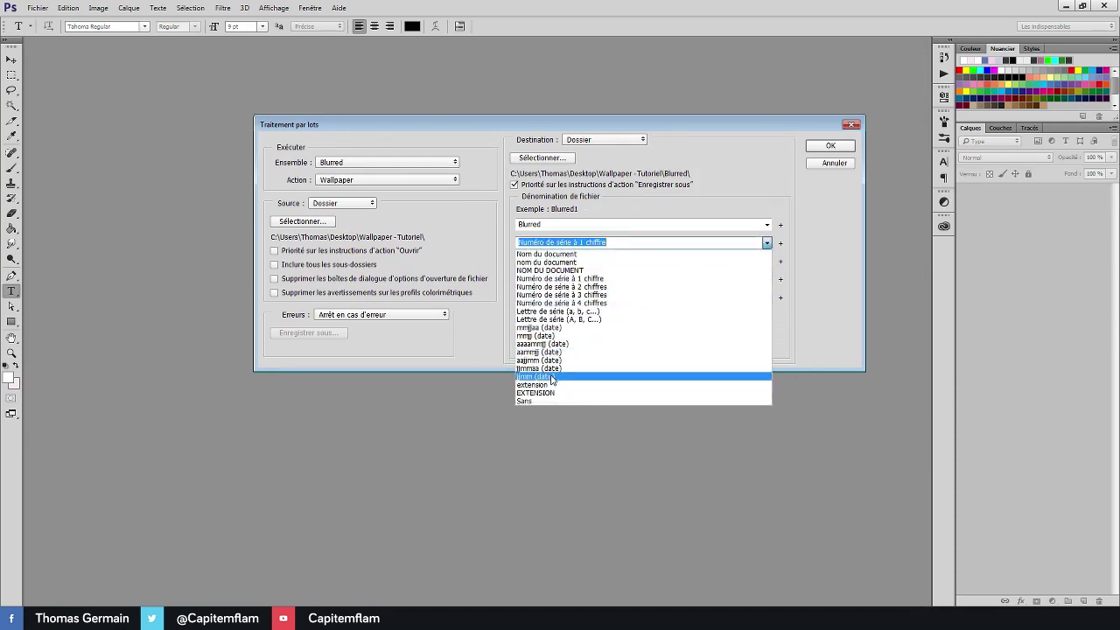
{"action": "left_click", "coordinate": [611, 379]}
{"action": "left_click", "coordinate": [595, 225]}
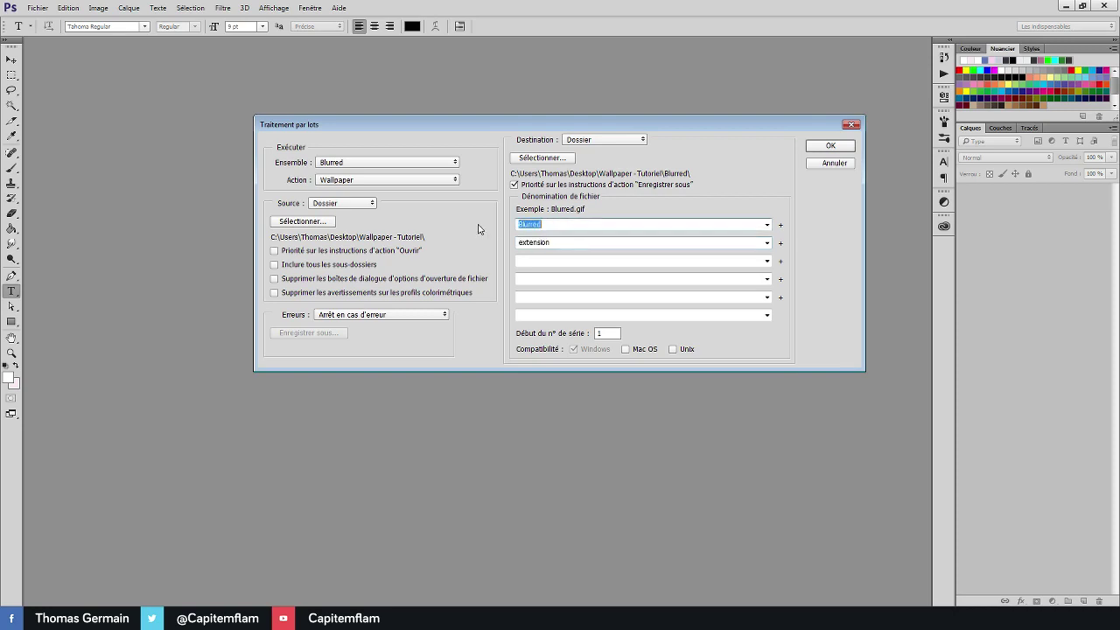
{"action": "key", "text": "BackSpace"}
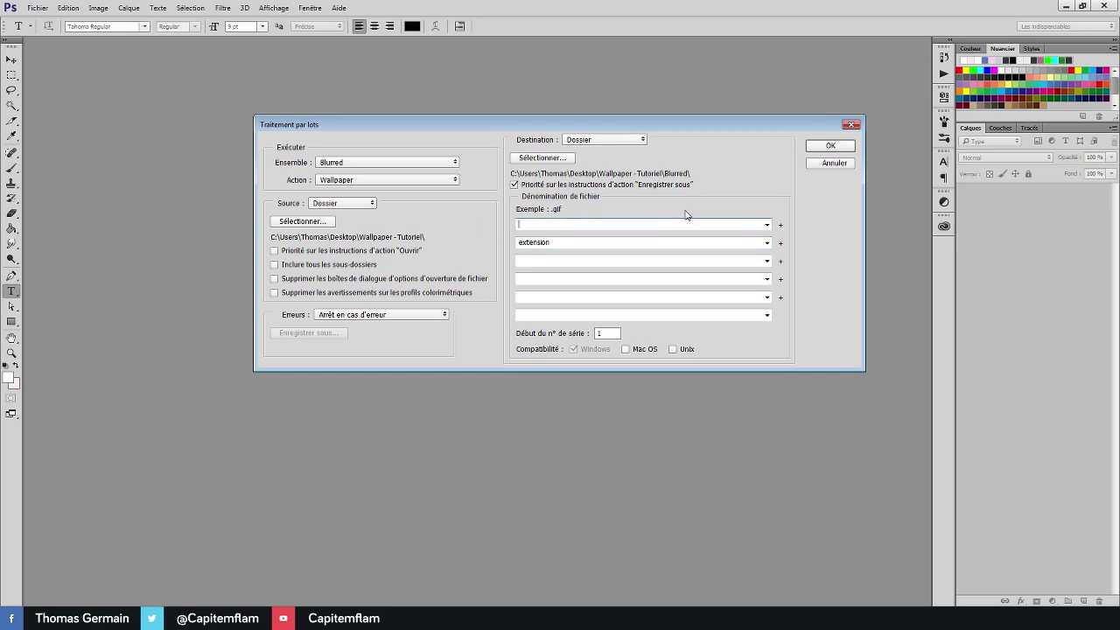
- Name outputs 'Blurred' plus a 1-digit serial number and extension, then run the batch
{"action": "left_click", "coordinate": [766, 225]}
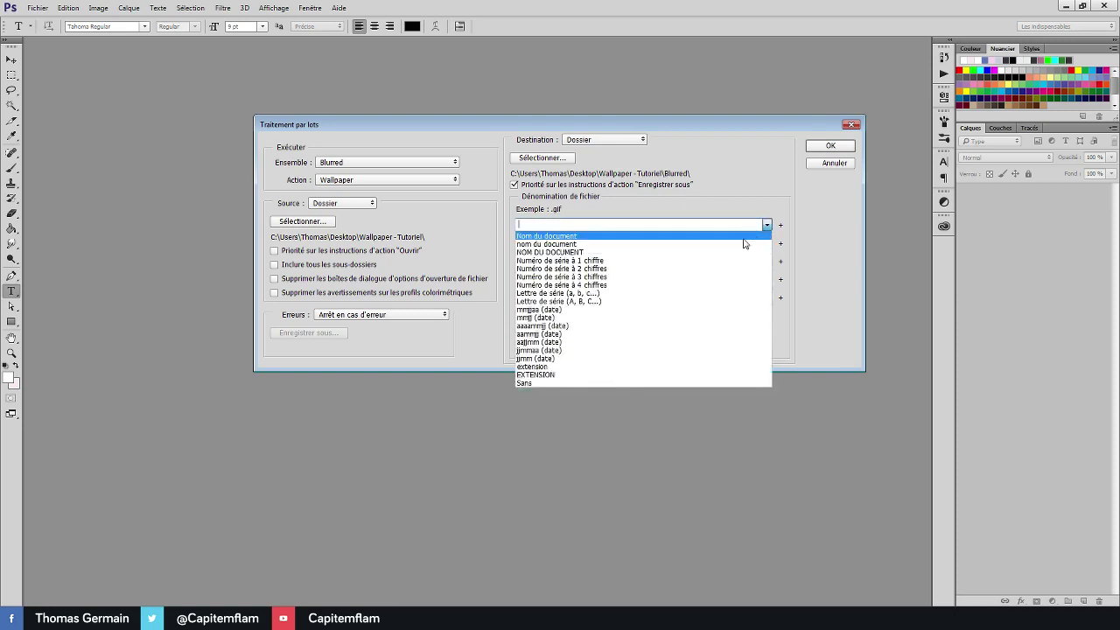
{"action": "left_click", "coordinate": [582, 236]}
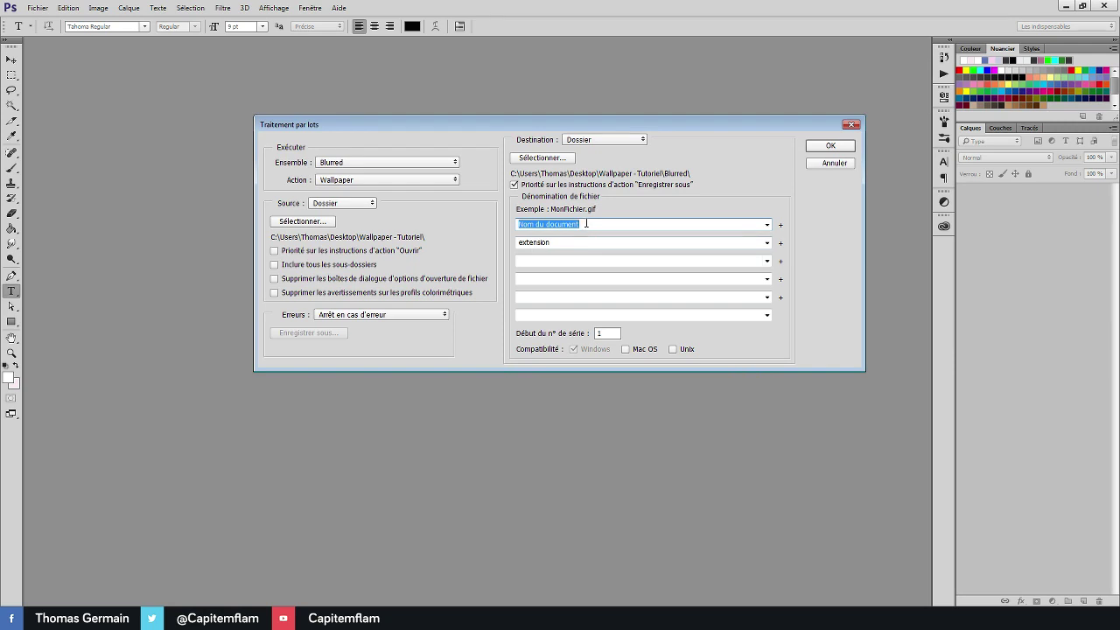
{"action": "type", "text": "Bl"}
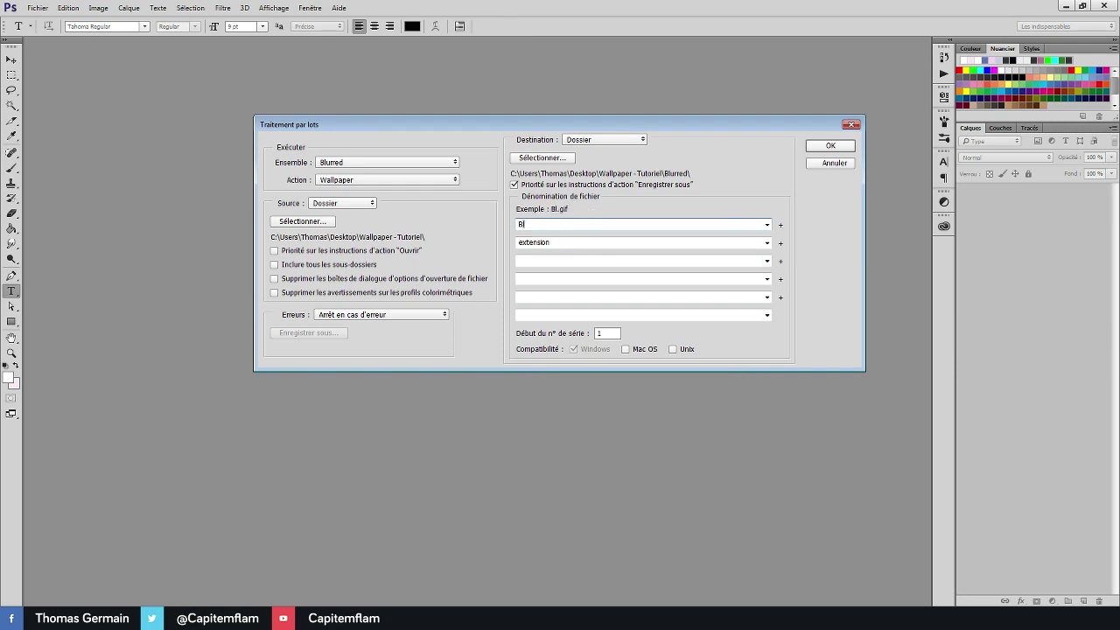
{"action": "type", "text": "urred"}
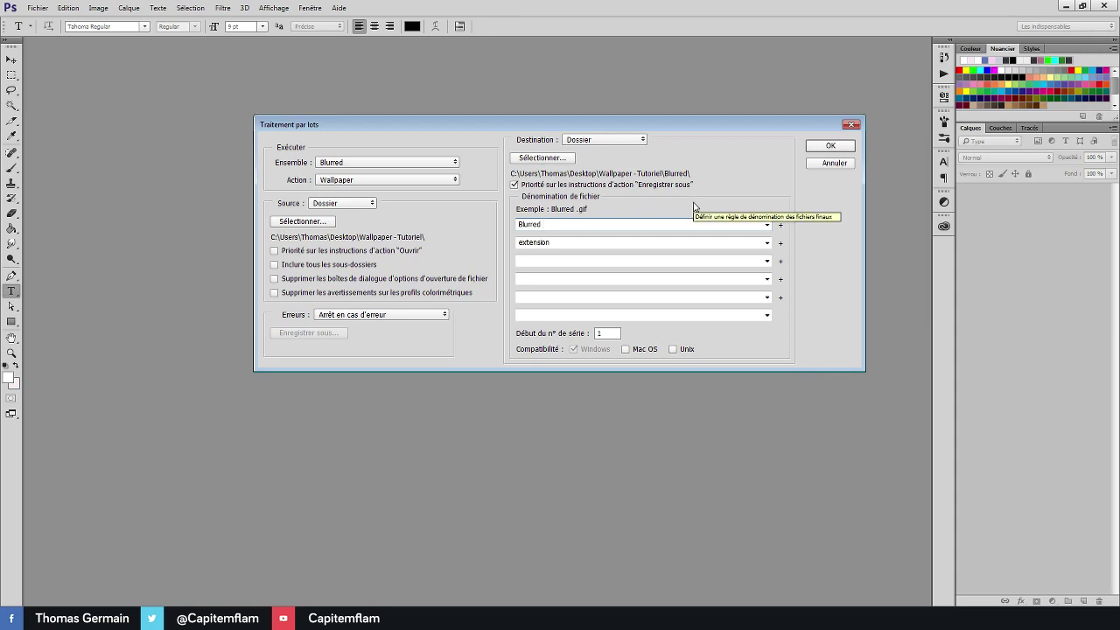
{"action": "left_click", "coordinate": [767, 244]}
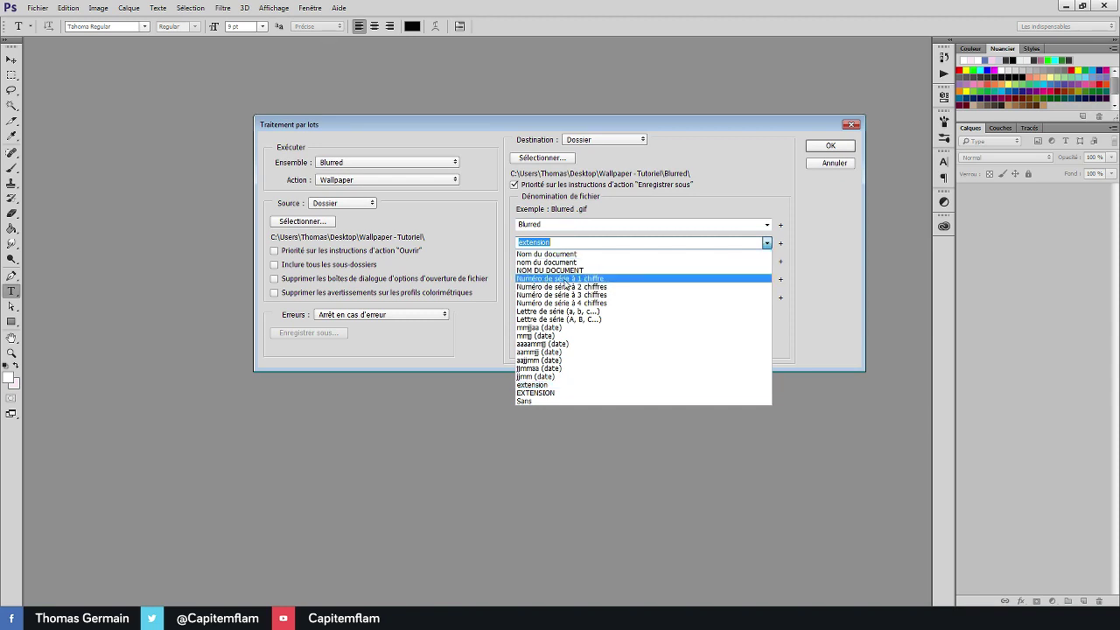
{"action": "left_click", "coordinate": [566, 280]}
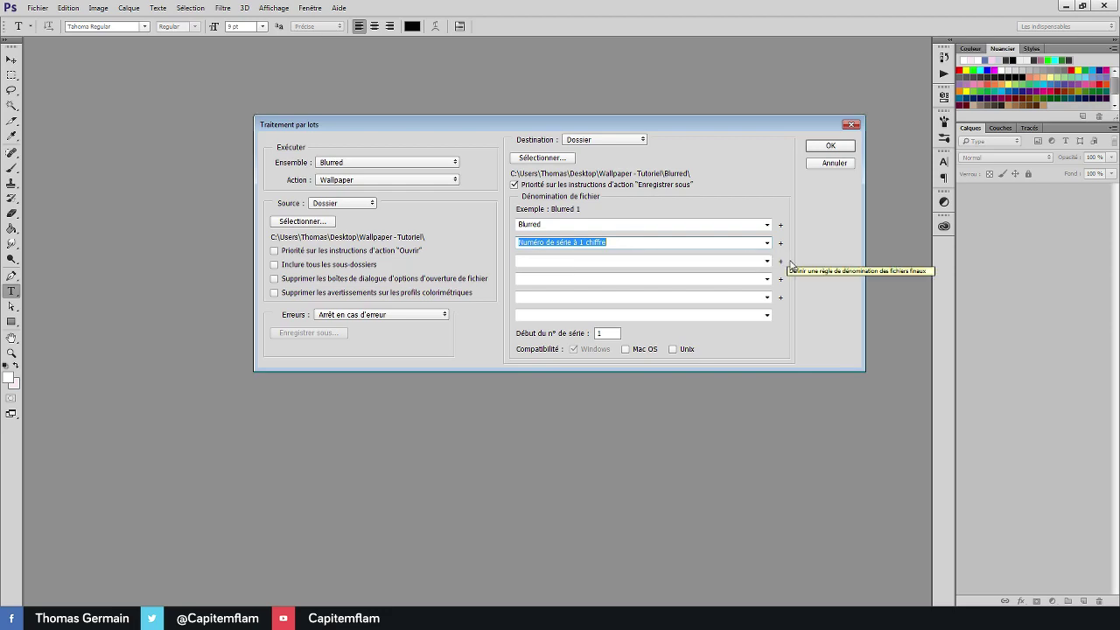
{"action": "left_click", "coordinate": [768, 261]}
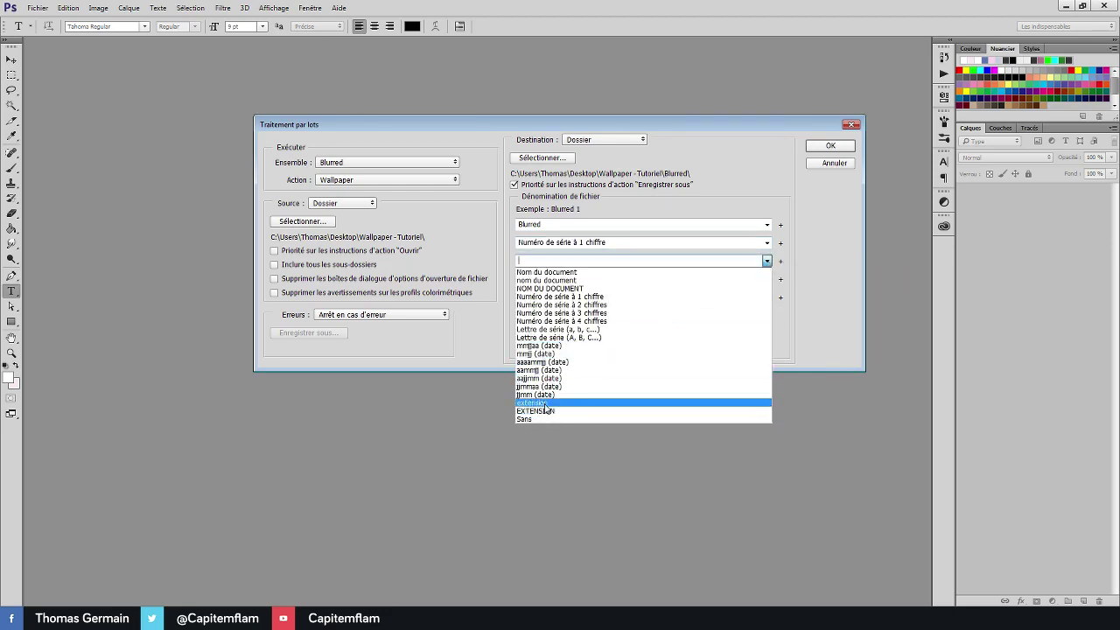
{"action": "left_click", "coordinate": [545, 404]}
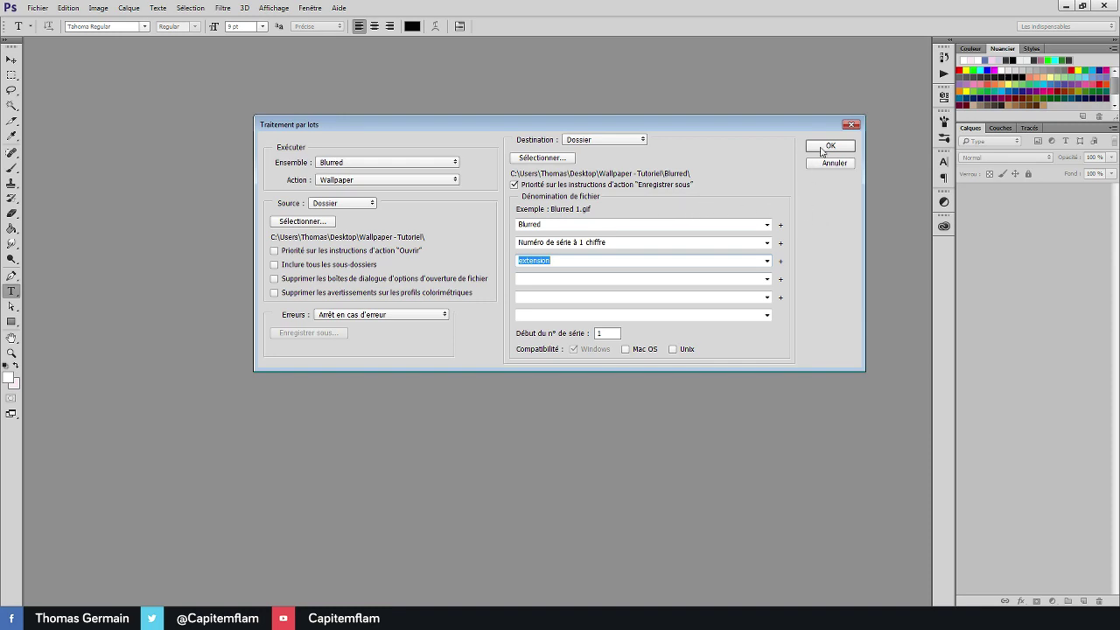
{"action": "left_click", "coordinate": [823, 146]}
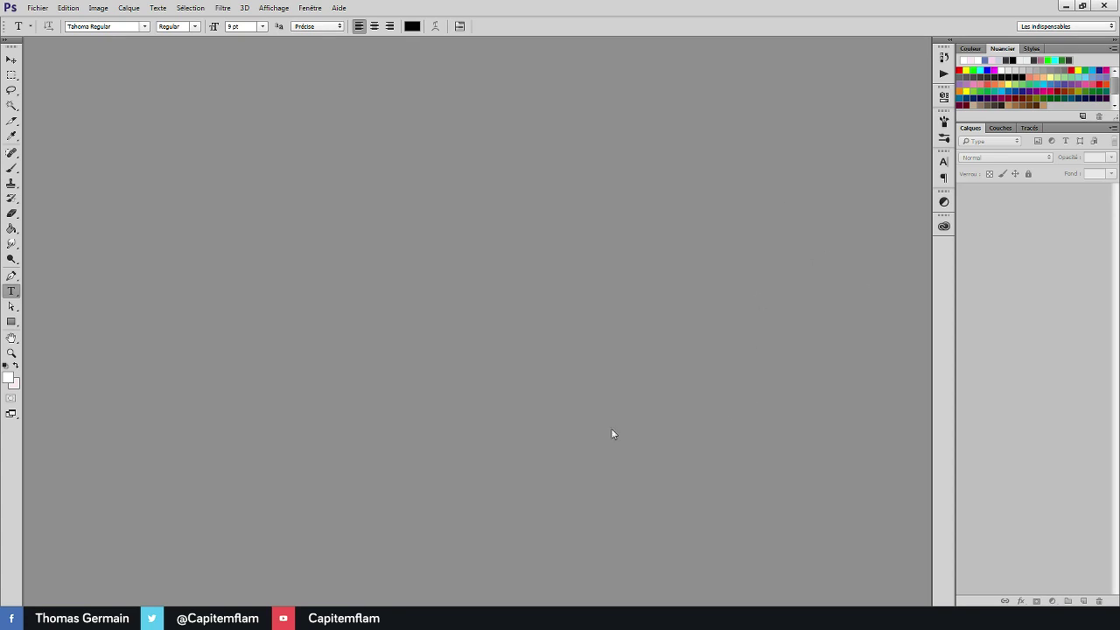
- Open the Blurred folder and view Blurred 1 through Blurred 5 in the photo viewer
{"action": "key", "text": "alt+Tab"}
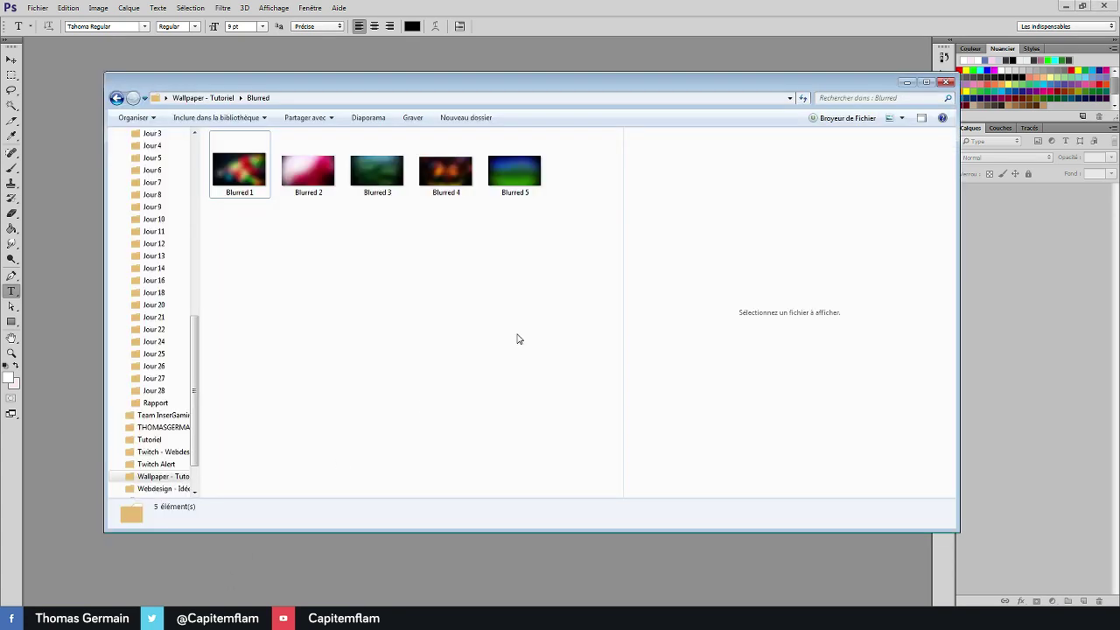
{"action": "left_click", "coordinate": [194, 99]}
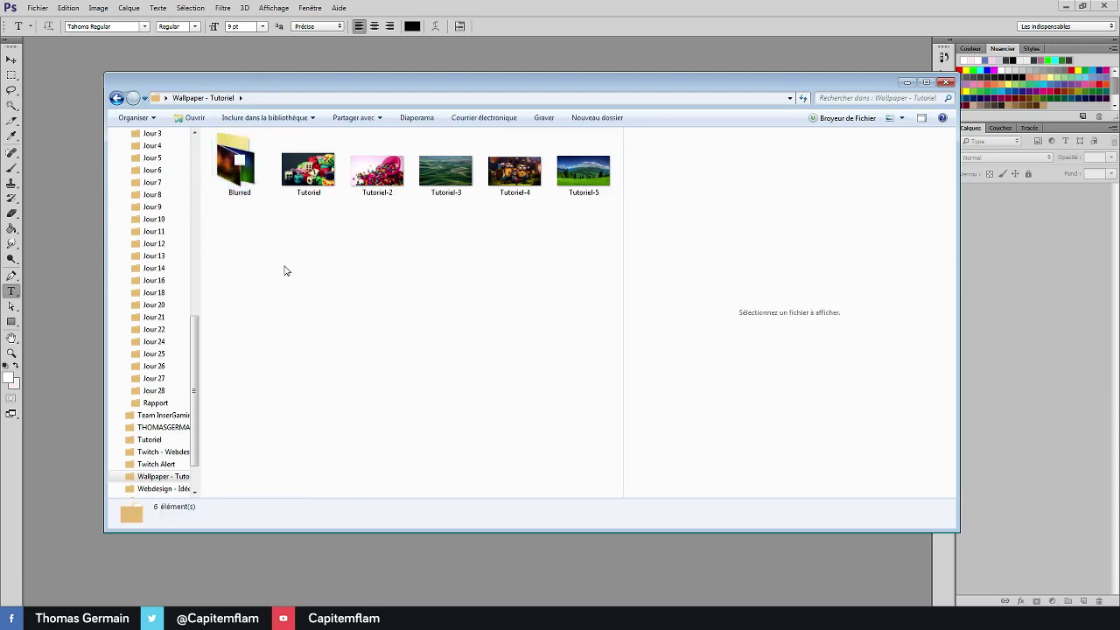
{"action": "double_click", "coordinate": [236, 180]}
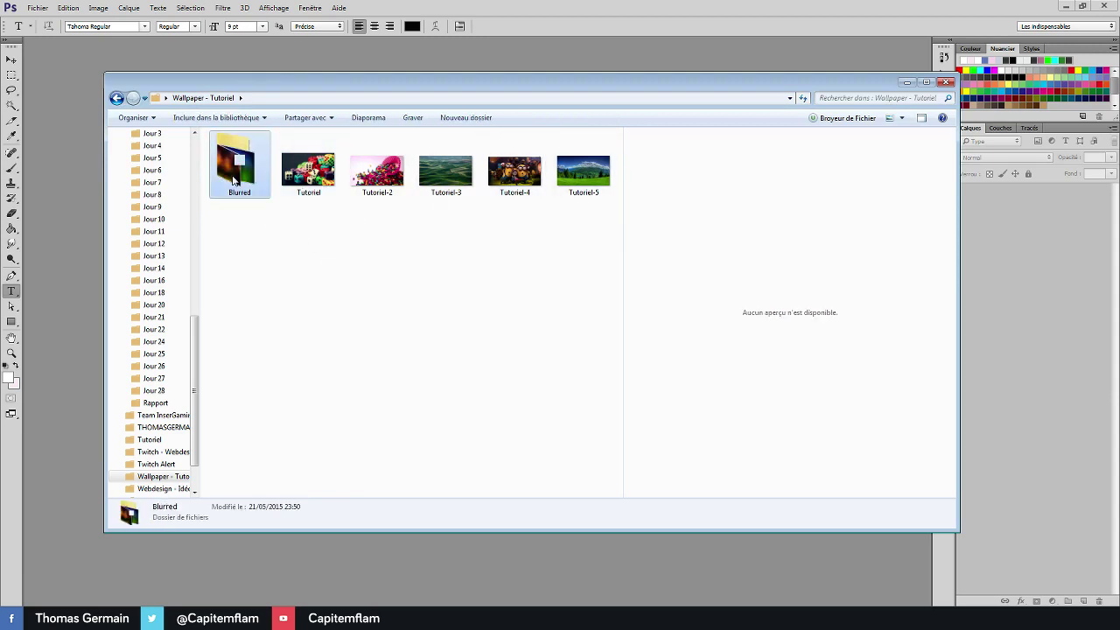
{"action": "double_click", "coordinate": [239, 153]}
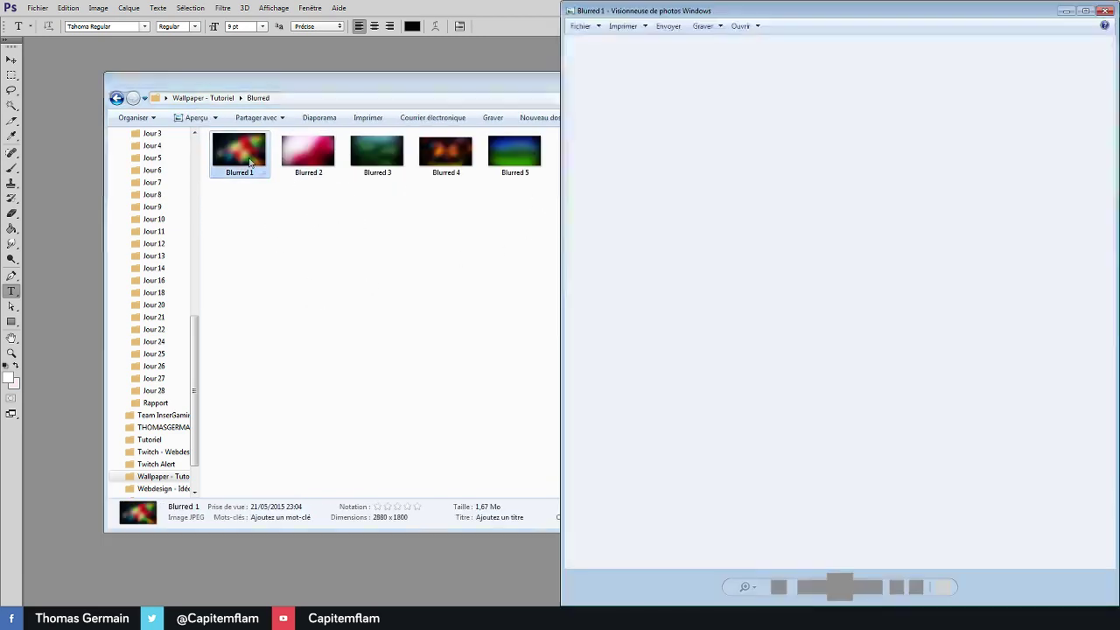
{"action": "key", "text": "Right"}
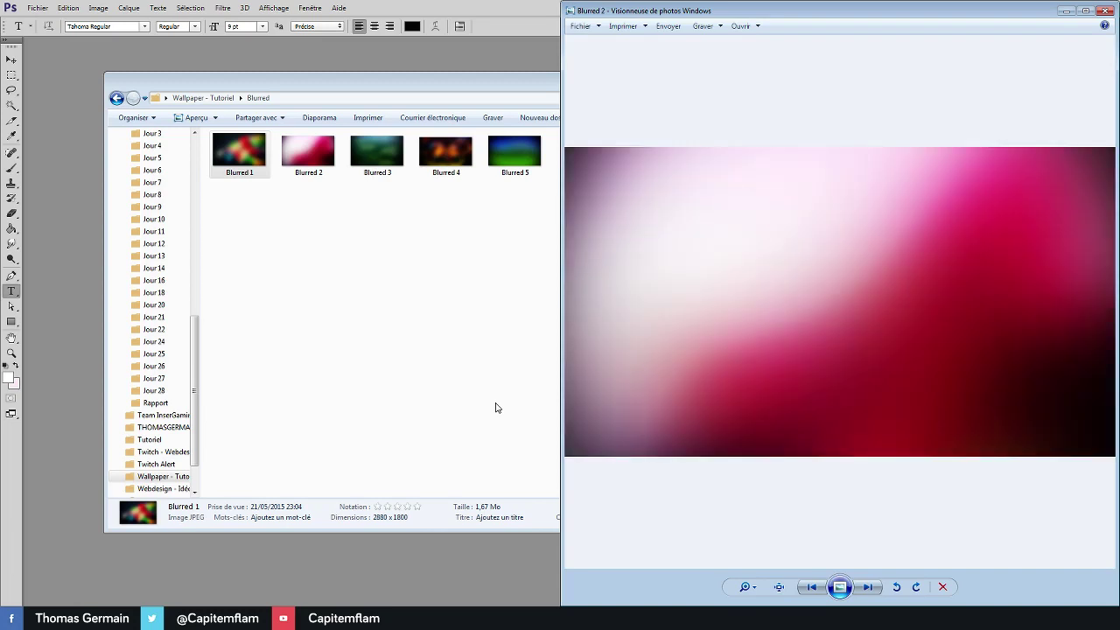
{"action": "key", "text": "Right"}
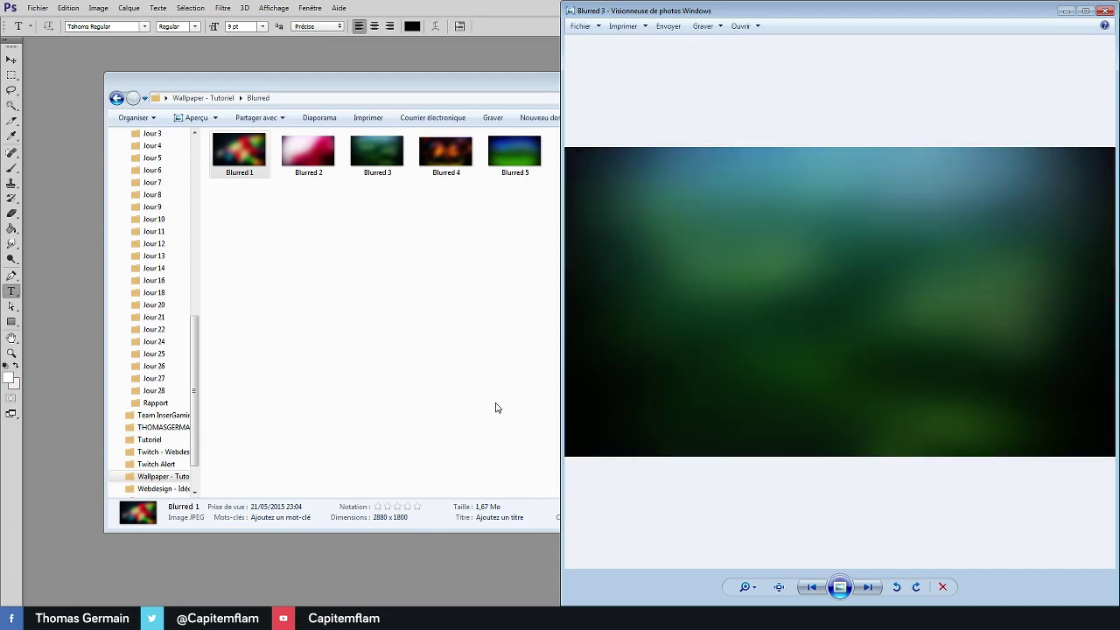
{"action": "key", "text": "Right"}
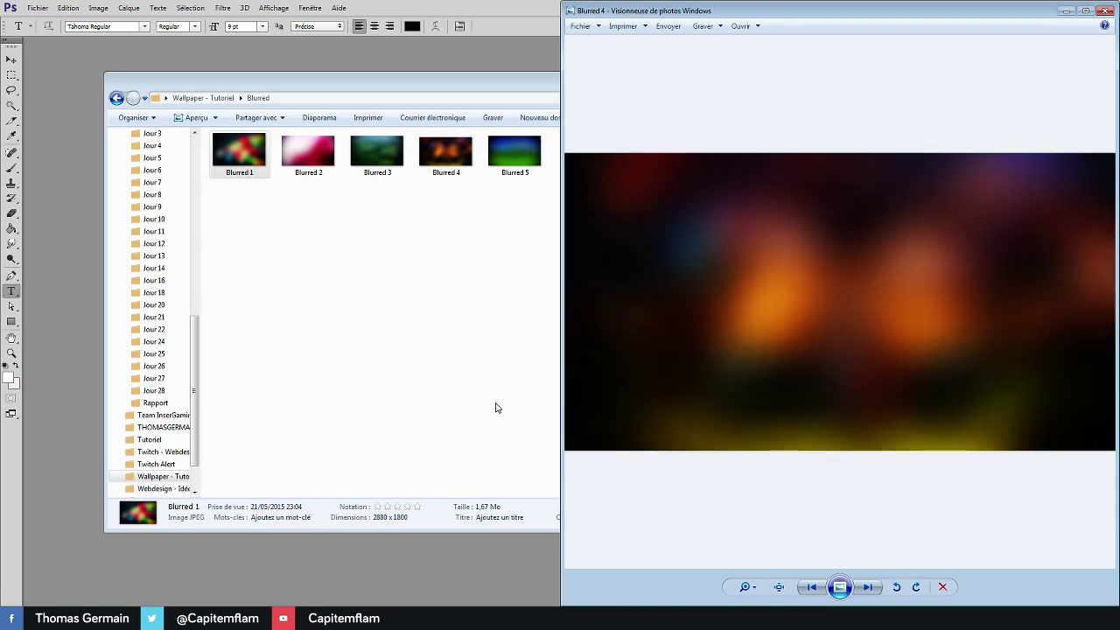
{"action": "key", "text": "Right"}
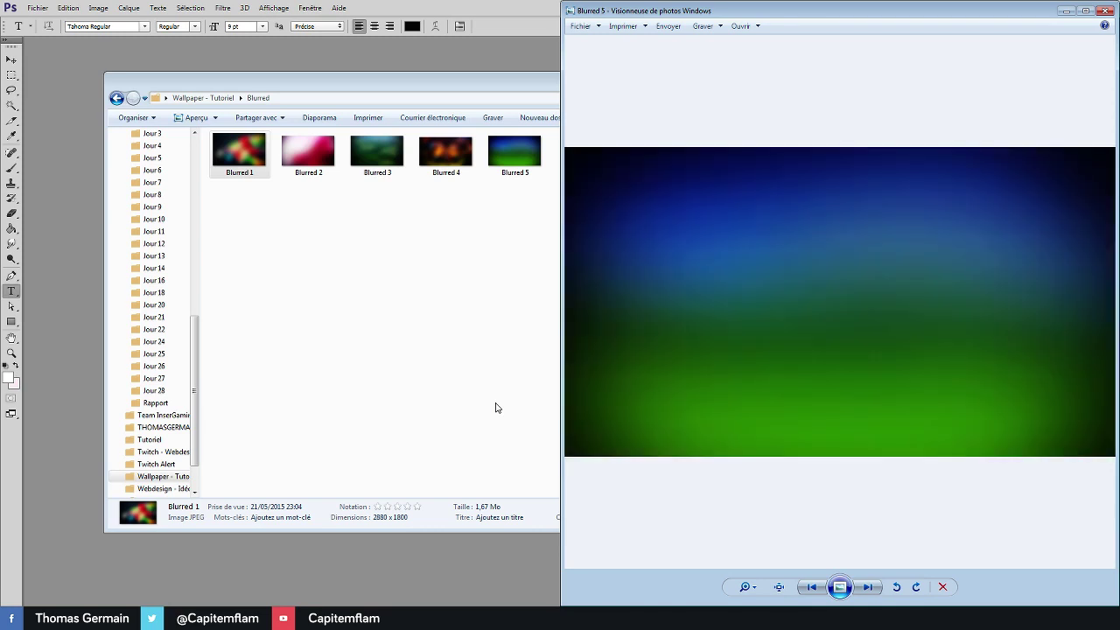
{"action": "key", "text": "Right"}
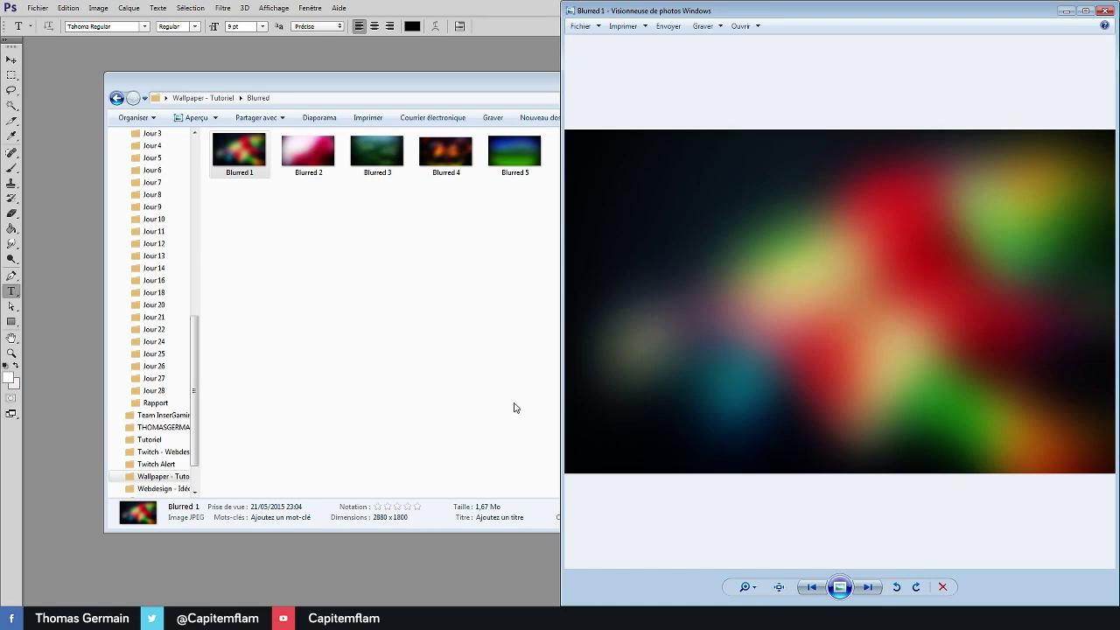
- Open the original Tutoriel dice photo from the Wallpaper - Tutoriel folder
{"action": "left_click", "coordinate": [490, 263]}
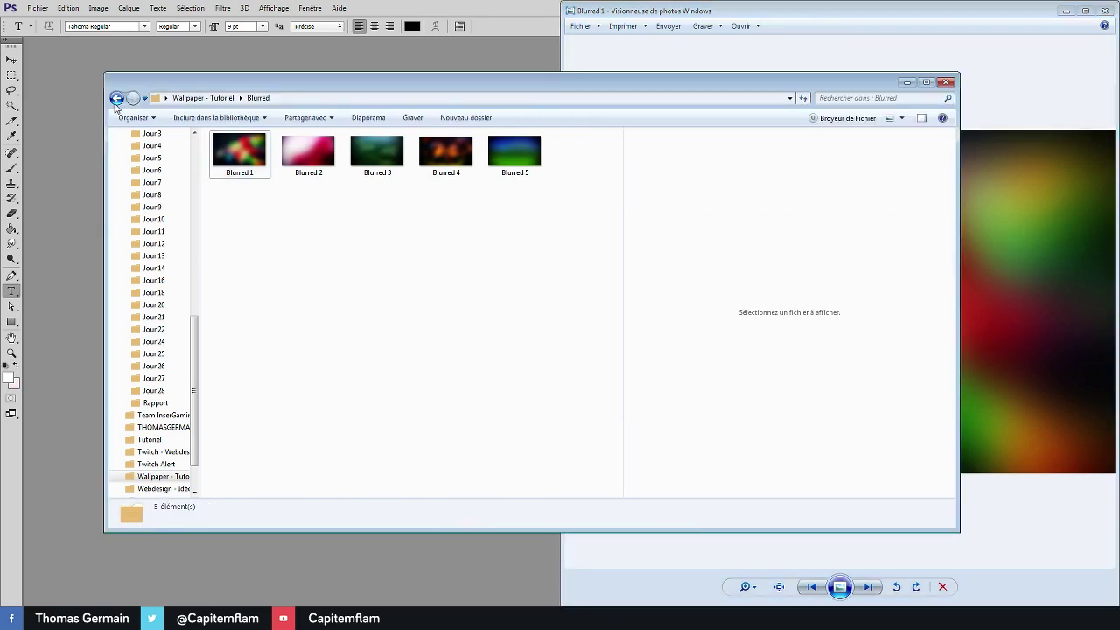
{"action": "left_click", "coordinate": [116, 98]}
{"action": "double_click", "coordinate": [322, 189]}
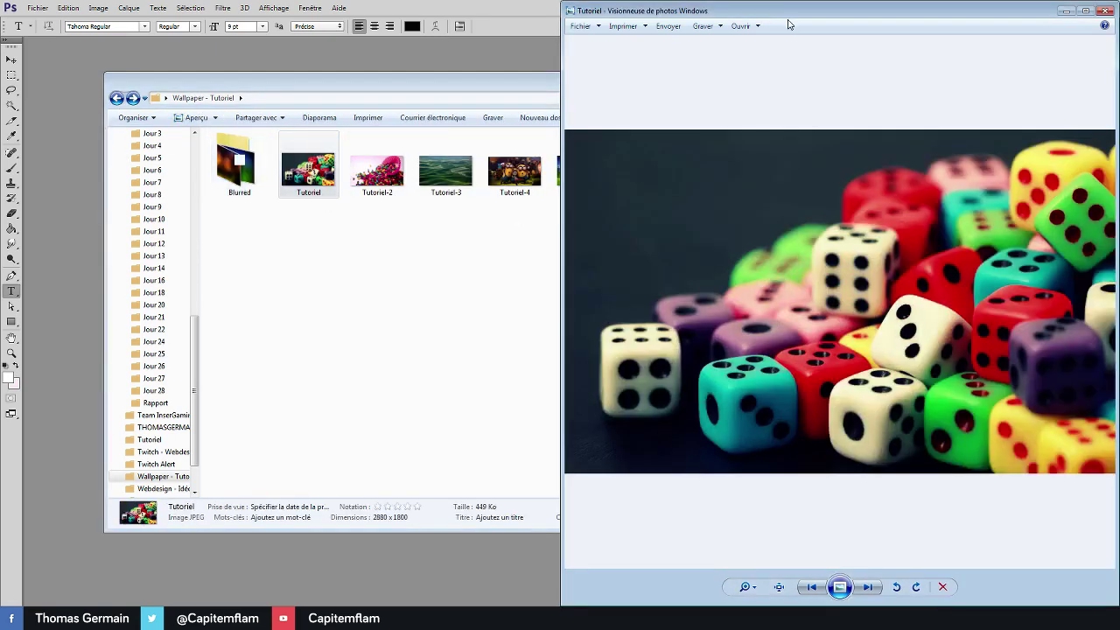
- Snap the original viewer left and show Tutoriel-2 beside Blurred 2
{"action": "key", "text": "super+Left"}
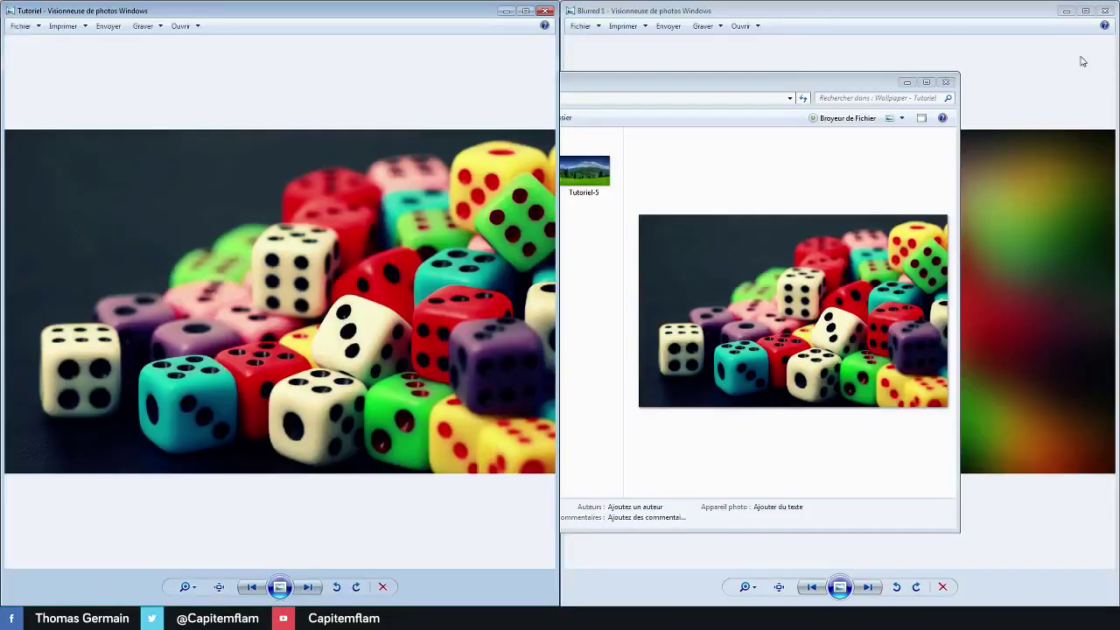
{"action": "left_click", "coordinate": [801, 57]}
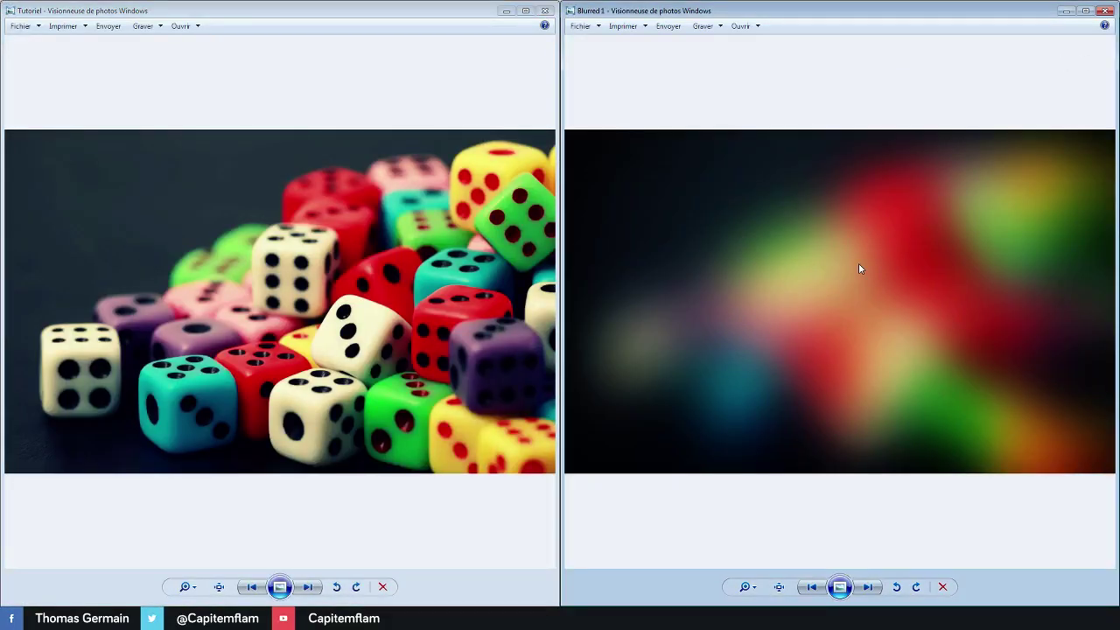
{"action": "key", "text": "Right"}
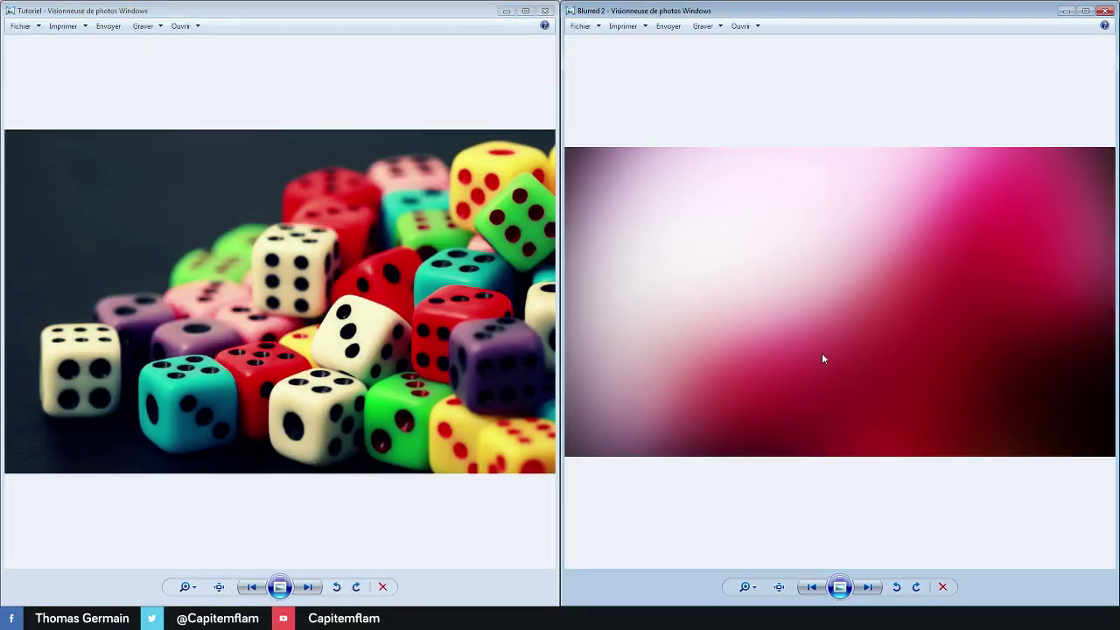
{"action": "key", "text": "Right"}
{"action": "key", "text": "Left"}
{"action": "left_click", "coordinate": [470, 523]}
{"action": "key", "text": "Right"}
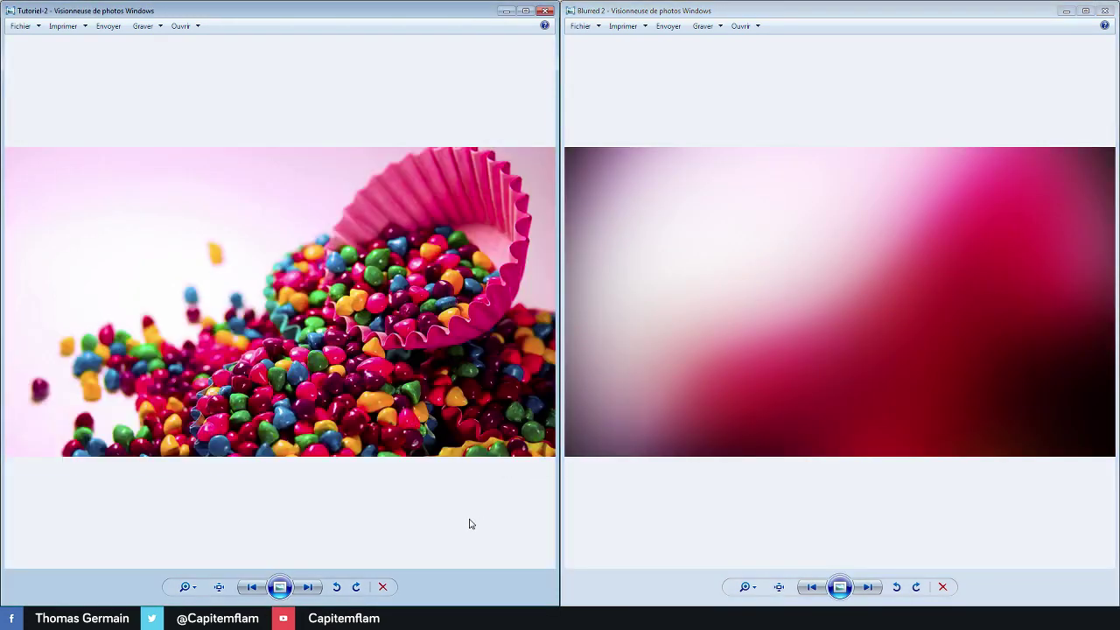
- Step both viewers through pairs 3 to 5, comparing each Tutoriel original with its Blurred result
{"action": "left_click", "coordinate": [812, 516]}
{"action": "key", "text": "Right"}
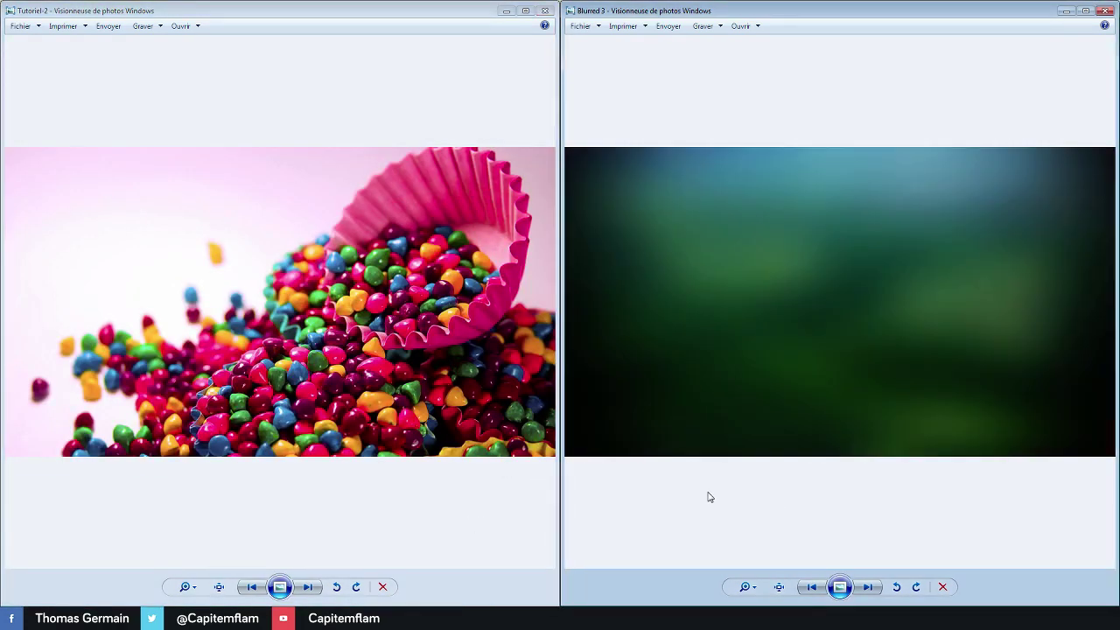
{"action": "left_click", "coordinate": [445, 502]}
{"action": "key", "text": "Right"}
{"action": "key", "text": "Right"}
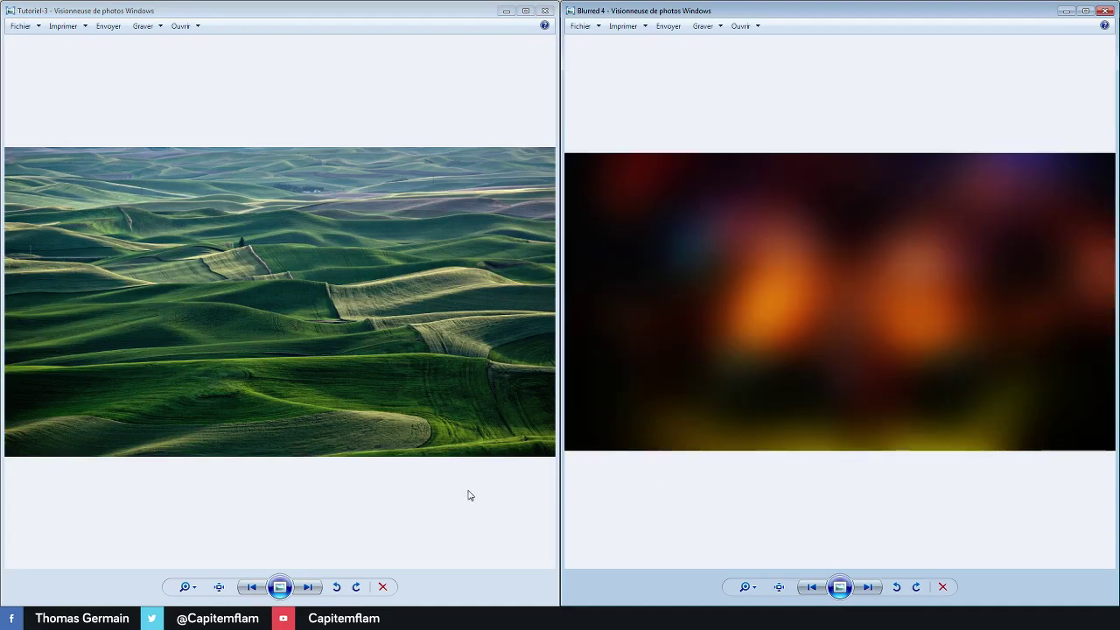
{"action": "left_click", "coordinate": [468, 492]}
{"action": "key", "text": "Right"}
{"action": "left_click", "coordinate": [741, 495]}
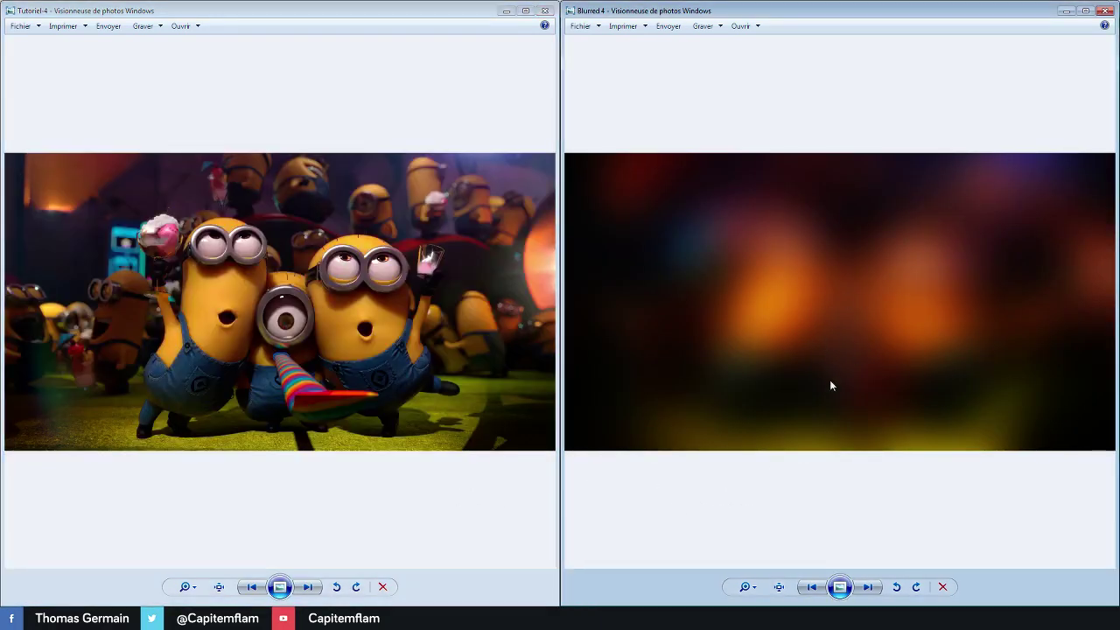
{"action": "key", "text": "Right"}
{"action": "left_click", "coordinate": [477, 508]}
{"action": "key", "text": "Right"}
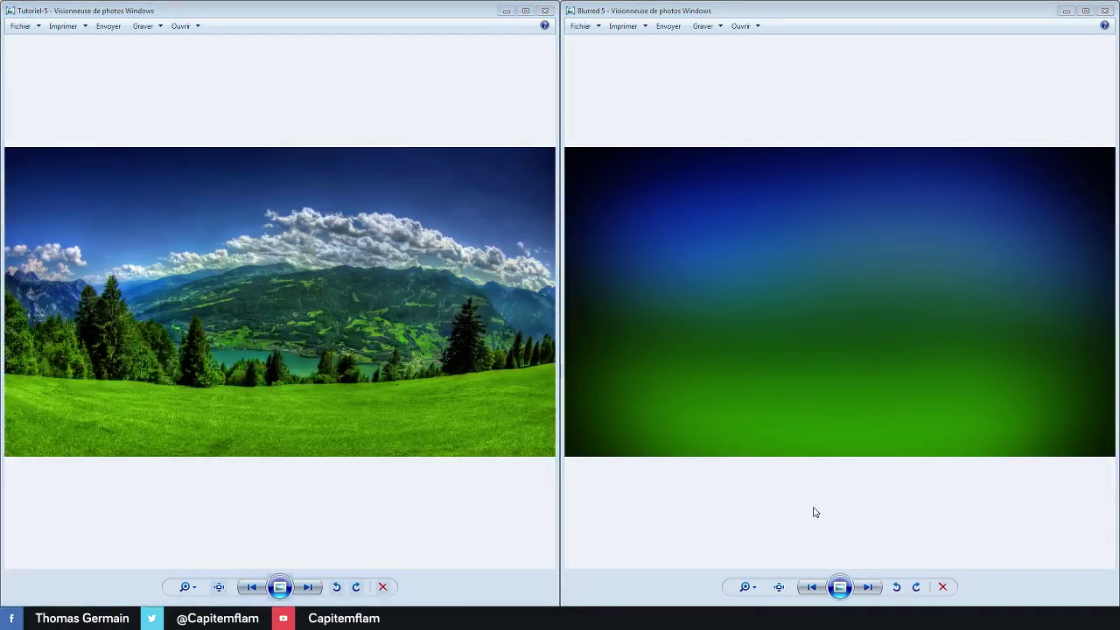
- Close both photo viewers and the Explorer window
{"action": "left_click", "coordinate": [1105, 10]}
{"action": "left_click", "coordinate": [544, 10]}
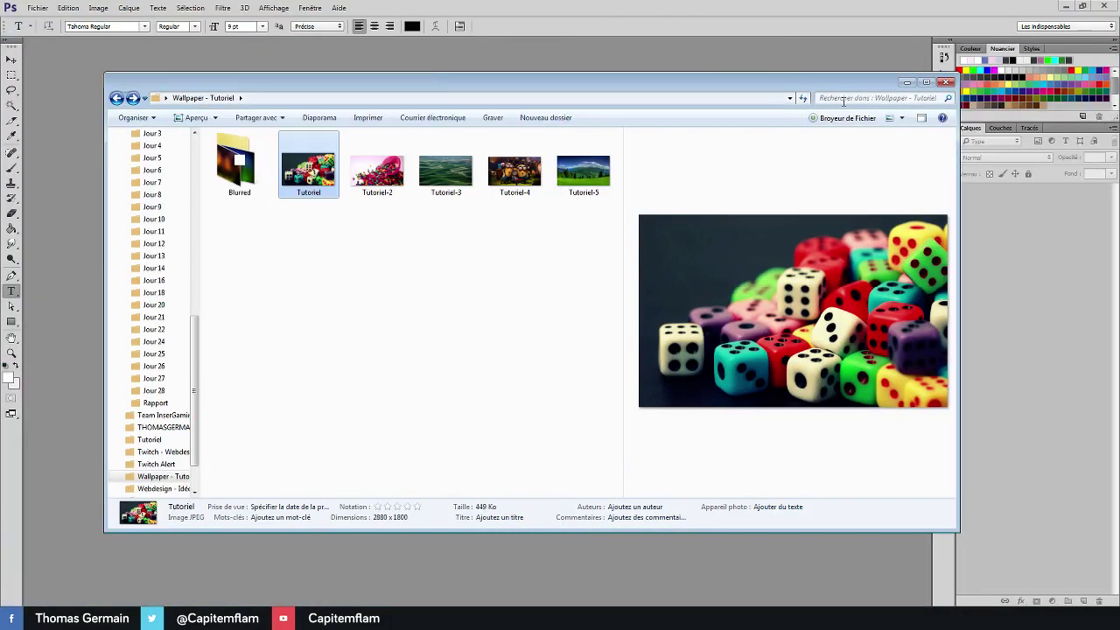
{"action": "left_click", "coordinate": [947, 82]}
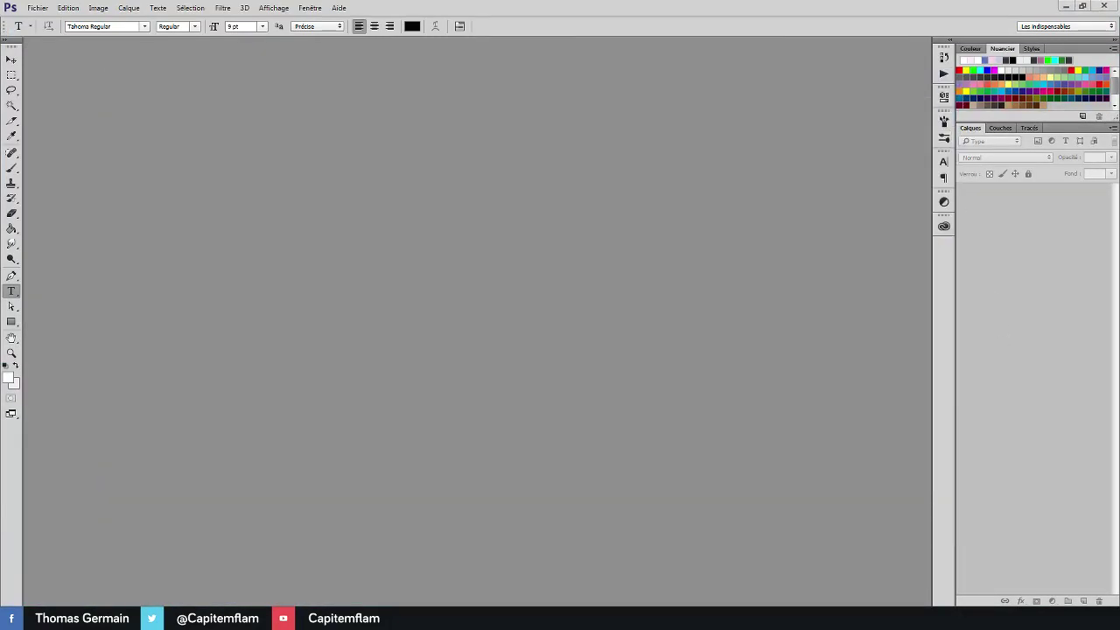
- Minimize Photoshop to reveal the desktop with the dice wallpaper
{"action": "left_click", "coordinate": [1066, 6]}
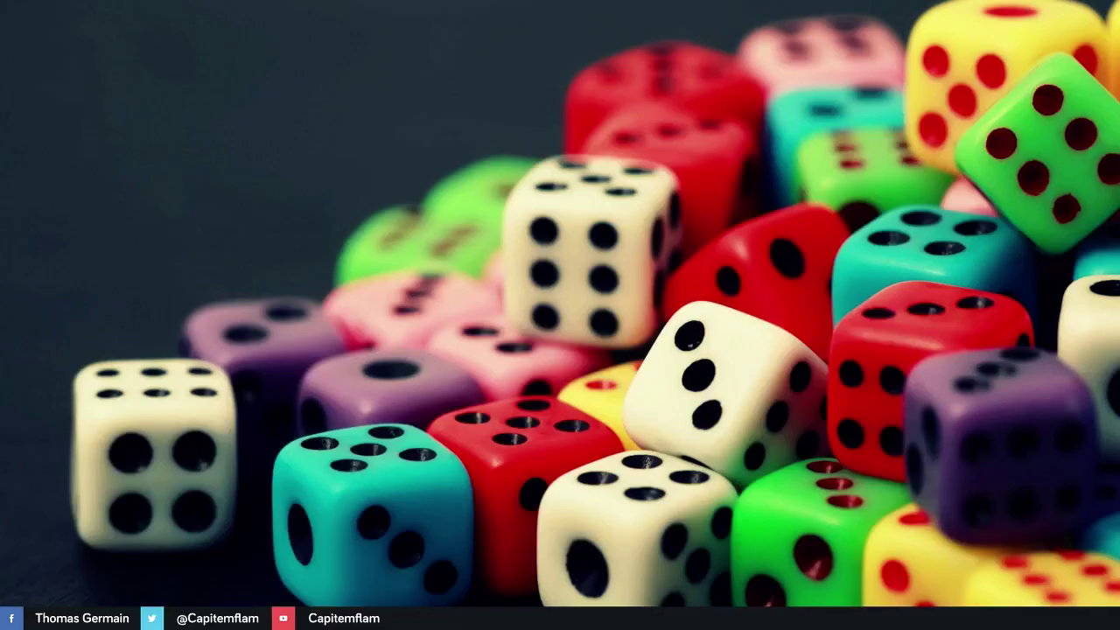